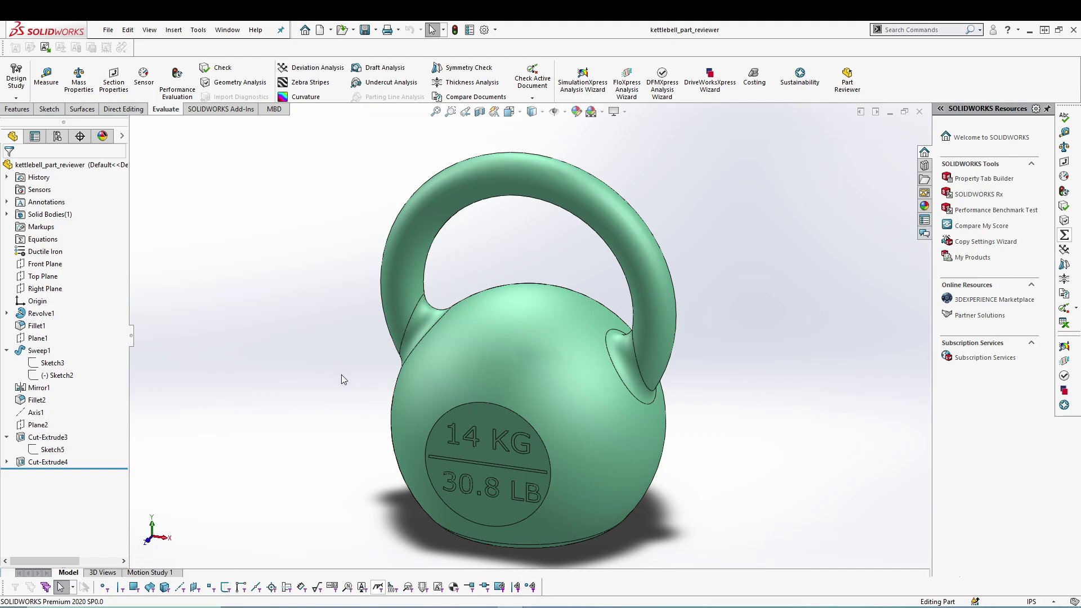
Orbit the finished kettlebell to inspect it from several angles, ending toward the front
middle_drag(342, 375, 326, 340)
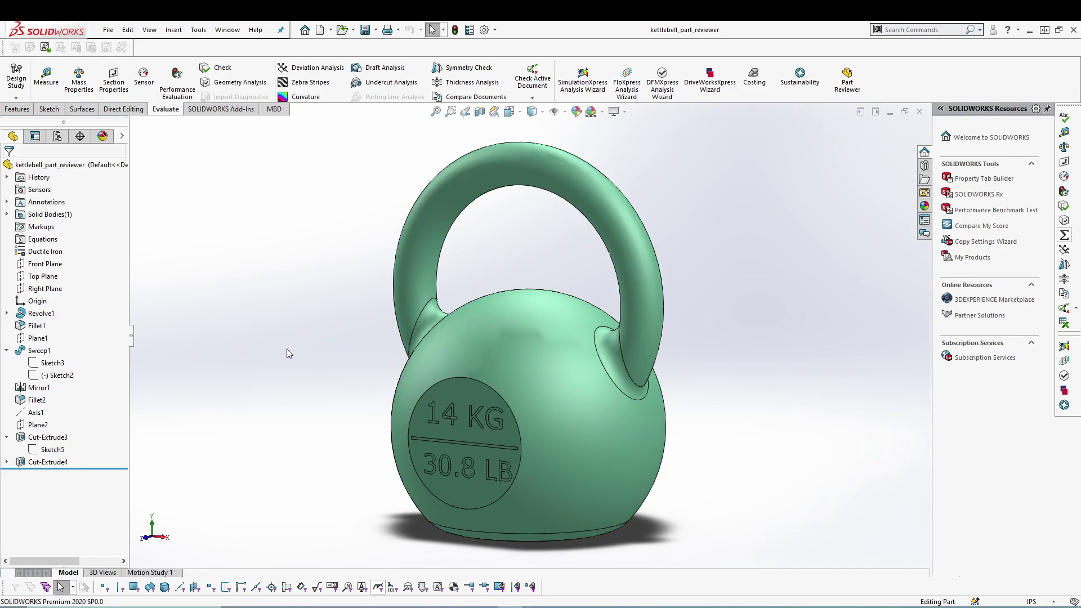
middle_drag(287, 350, 309, 360)
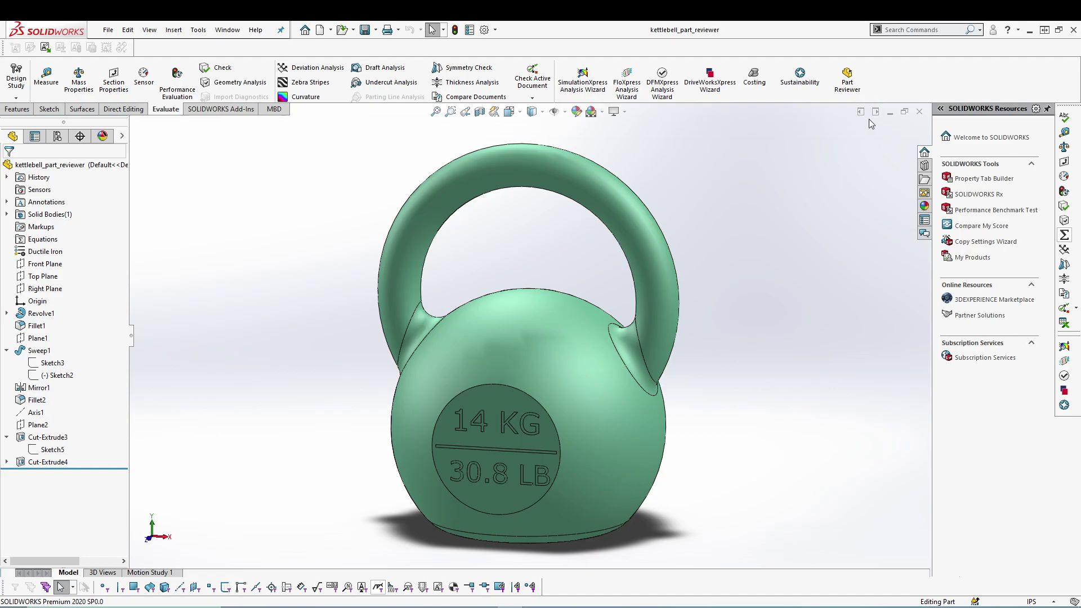
Close the kettlebell part, then create and close an unwanted default part
click(919, 113)
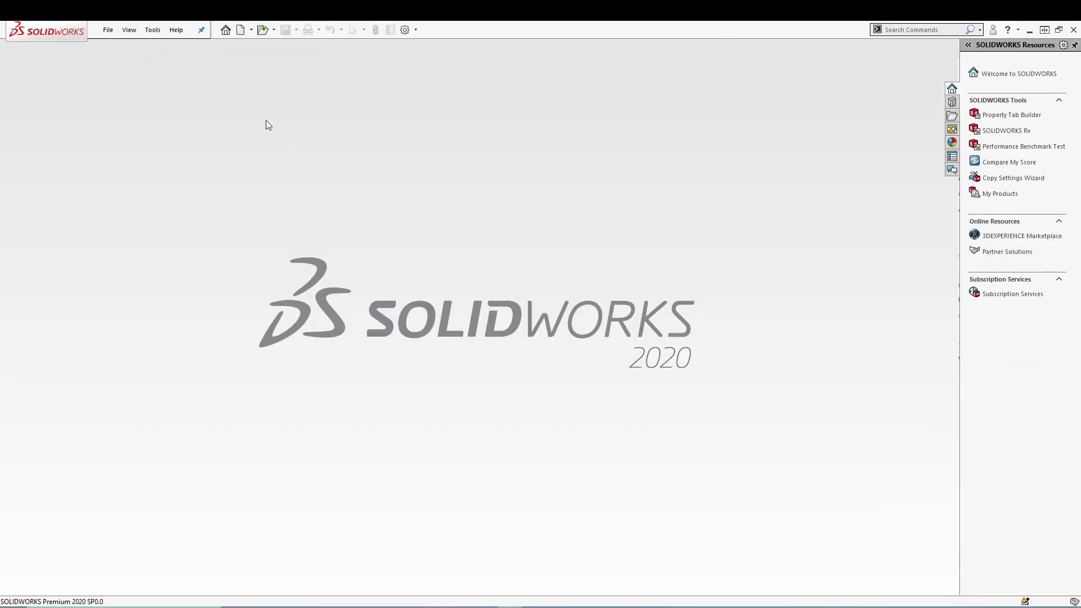
click(238, 31)
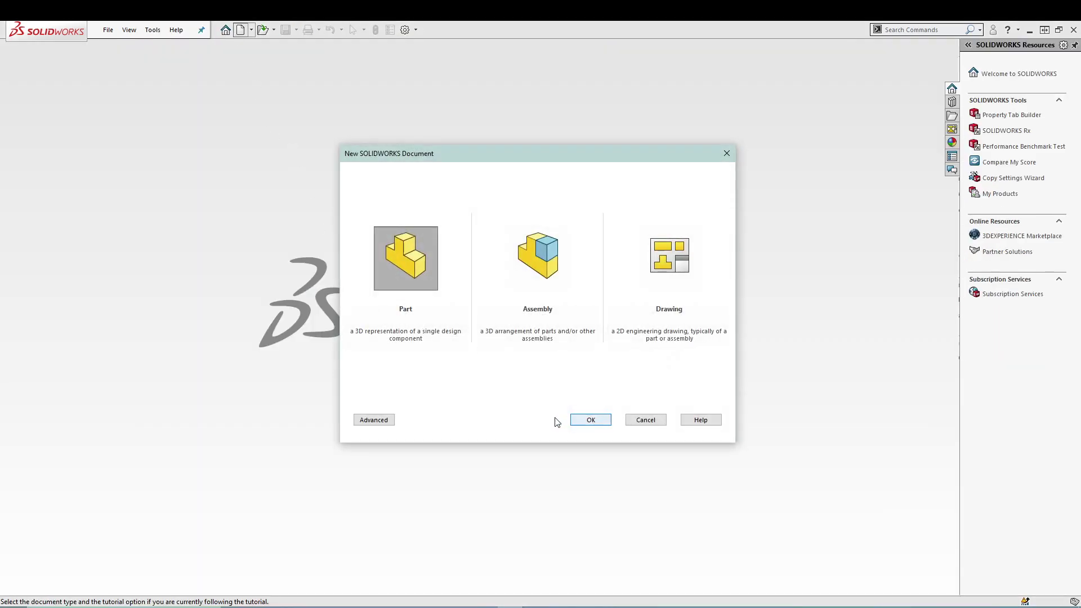
click(589, 420)
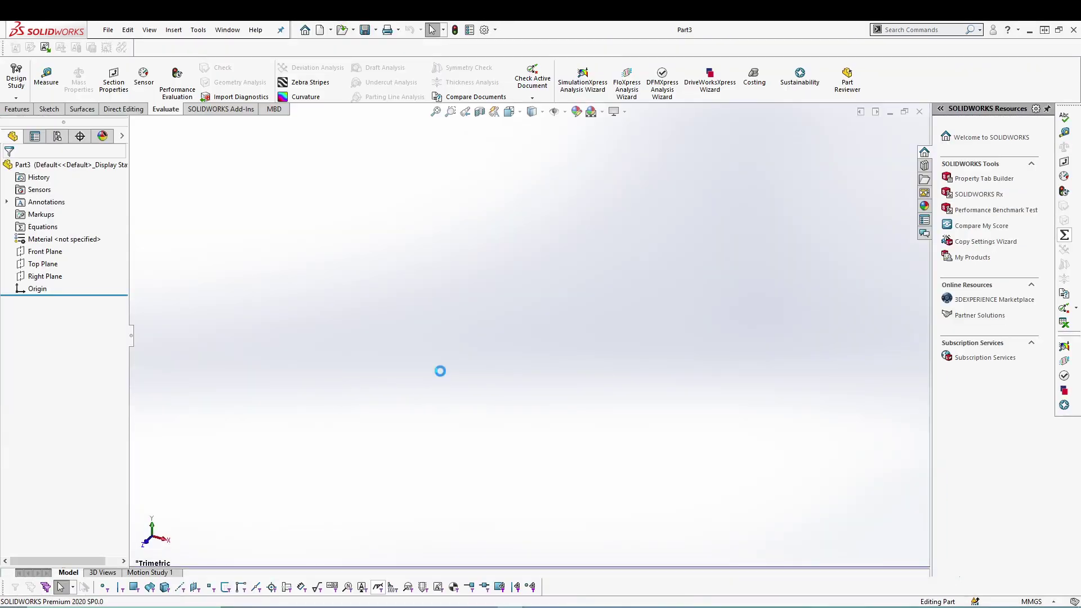
click(921, 112)
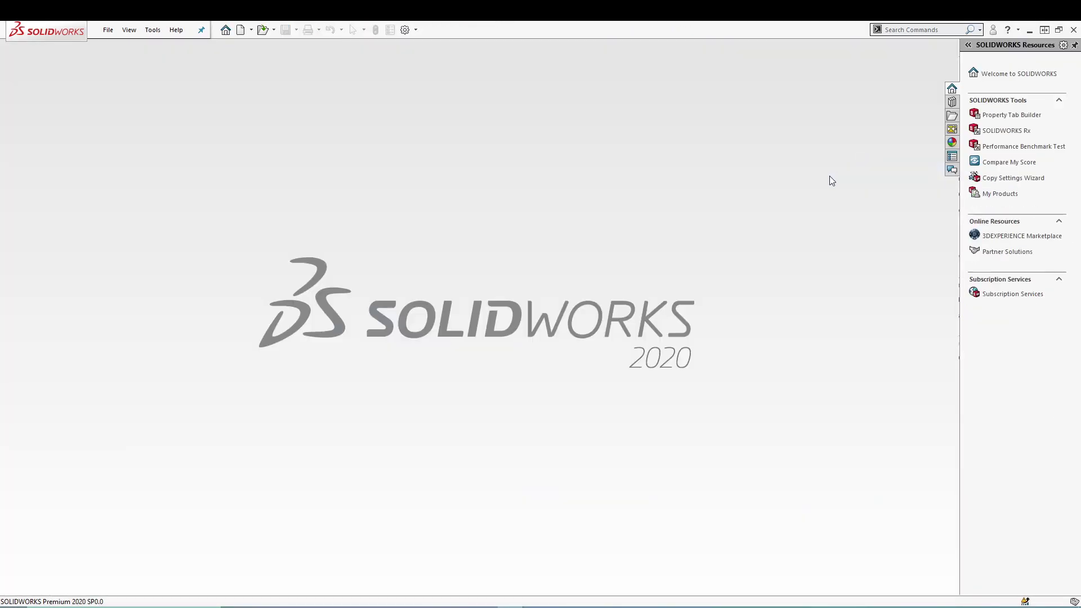
Create a new part from the Ductile Iron inches template under Advanced
click(240, 30)
click(369, 421)
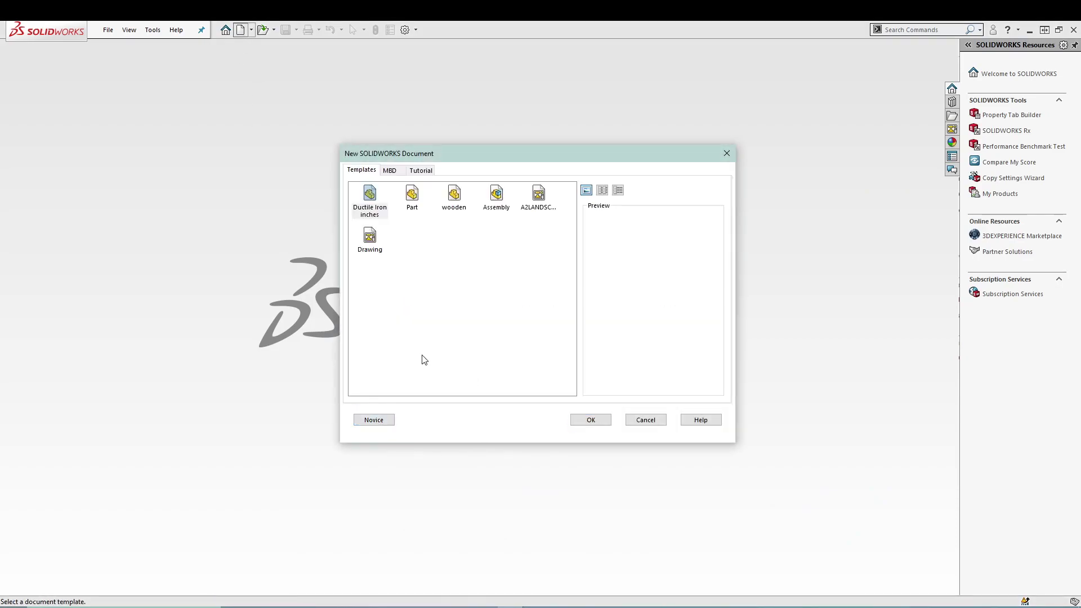
click(368, 197)
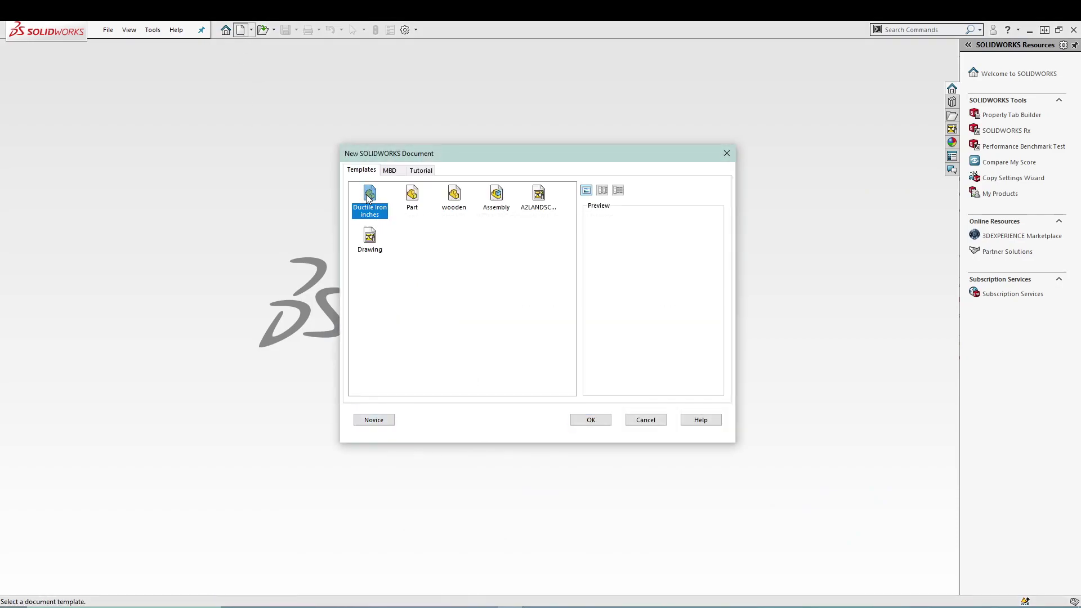
click(591, 421)
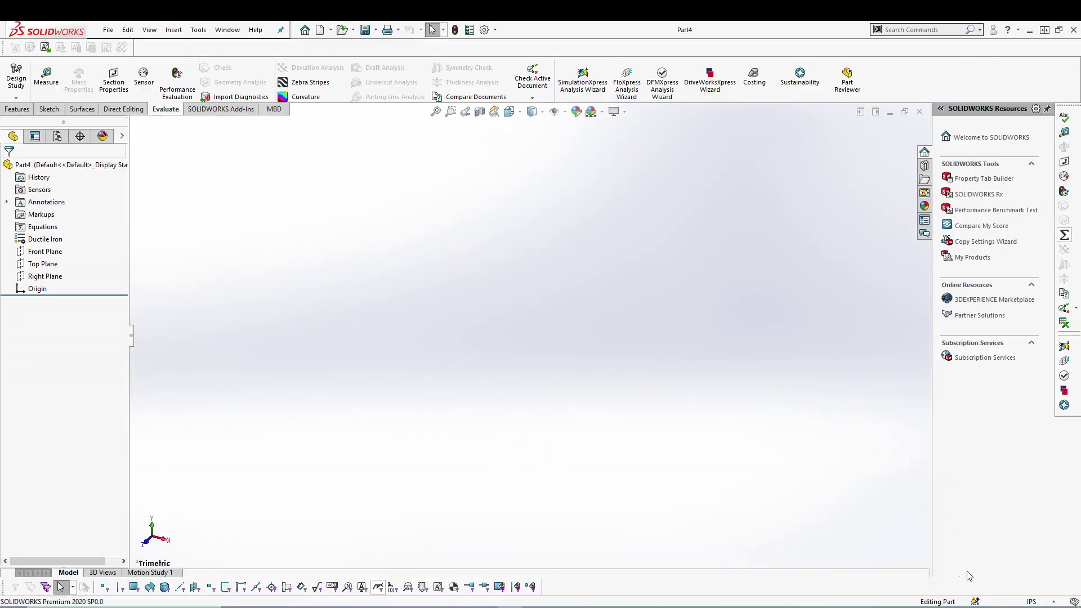
Start a Front Plane sketch with horizontal and vertical centerlines from the origin
click(45, 252)
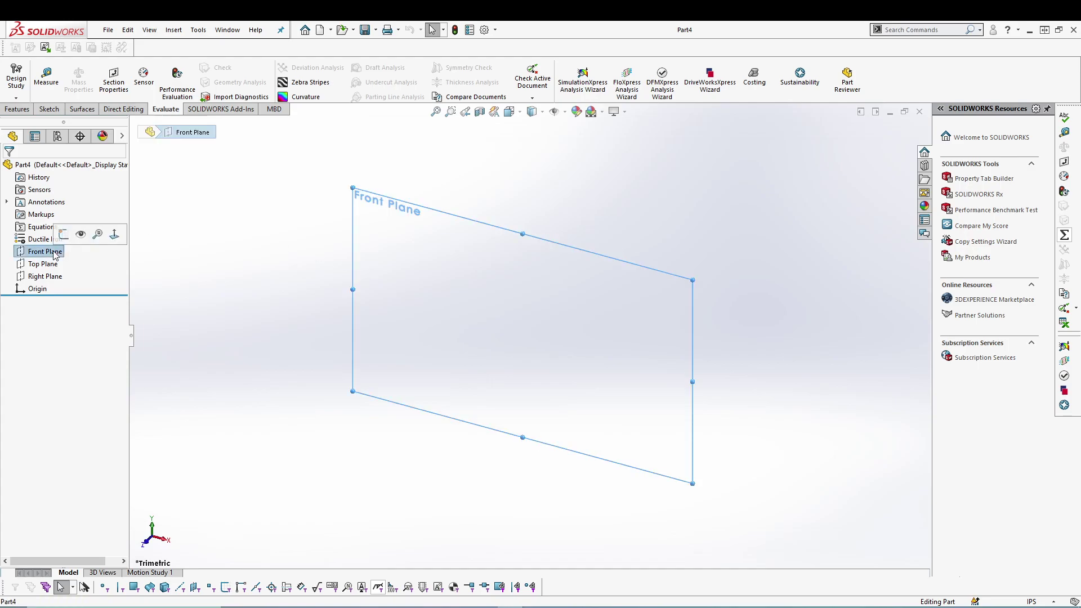
click(123, 232)
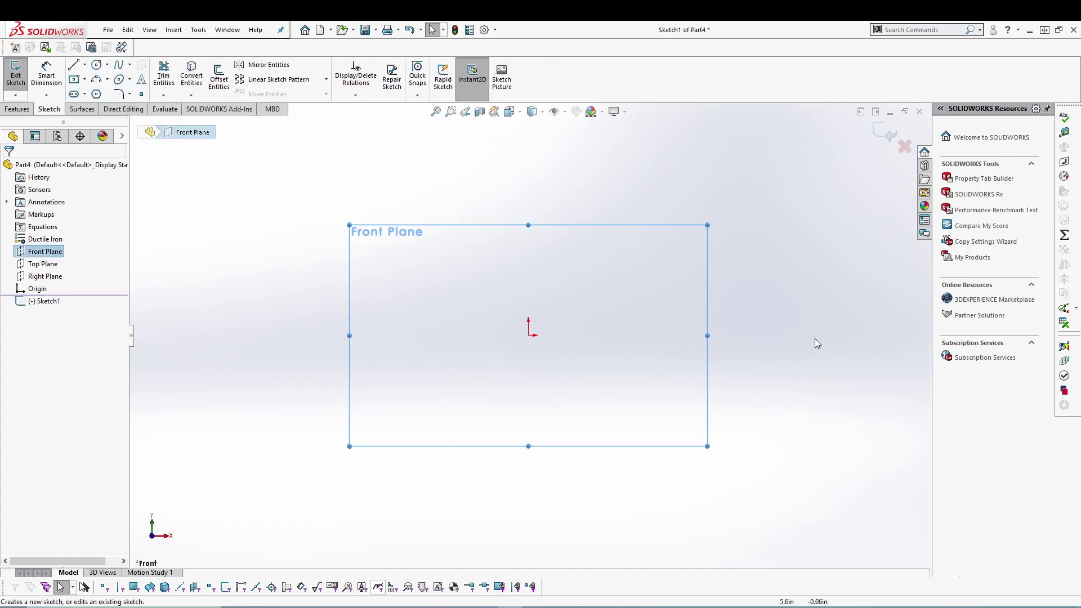
click(85, 66)
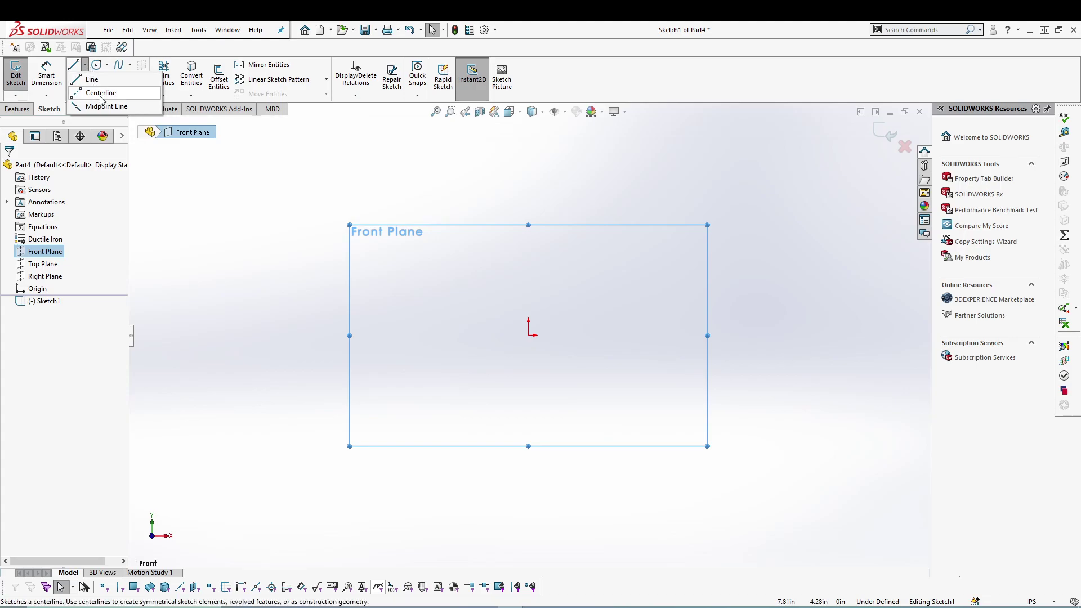
click(99, 90)
click(530, 336)
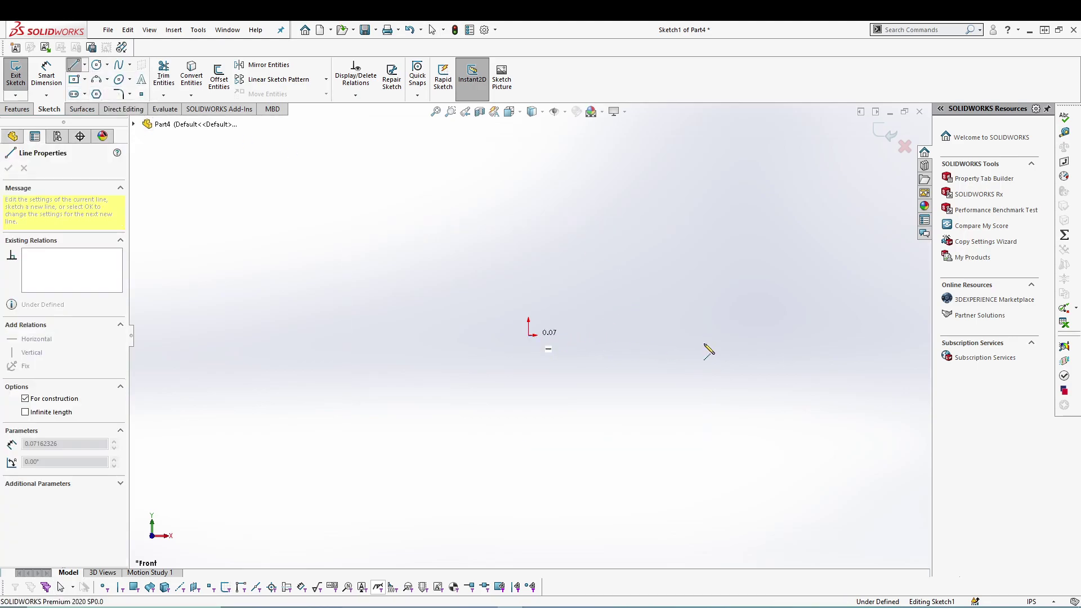
click(736, 335)
key(Escape)
key(Escape)
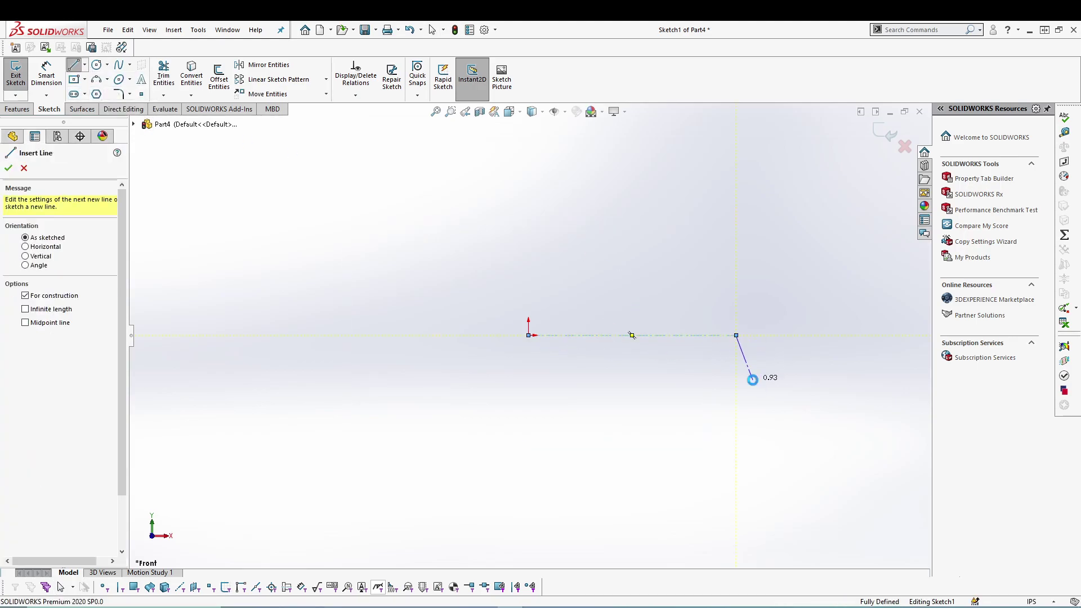
click(84, 66)
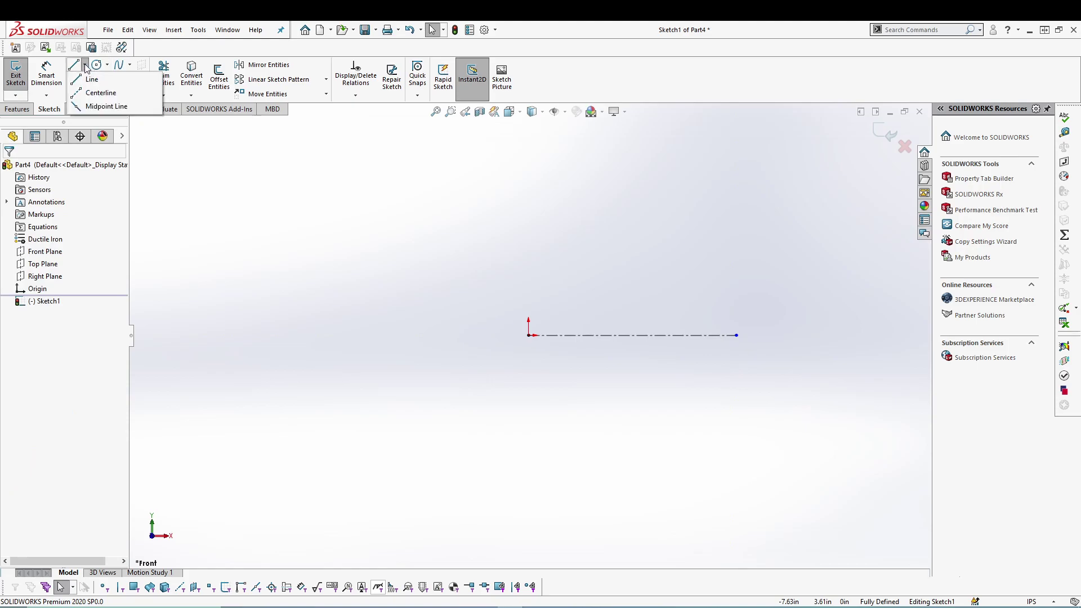
click(99, 90)
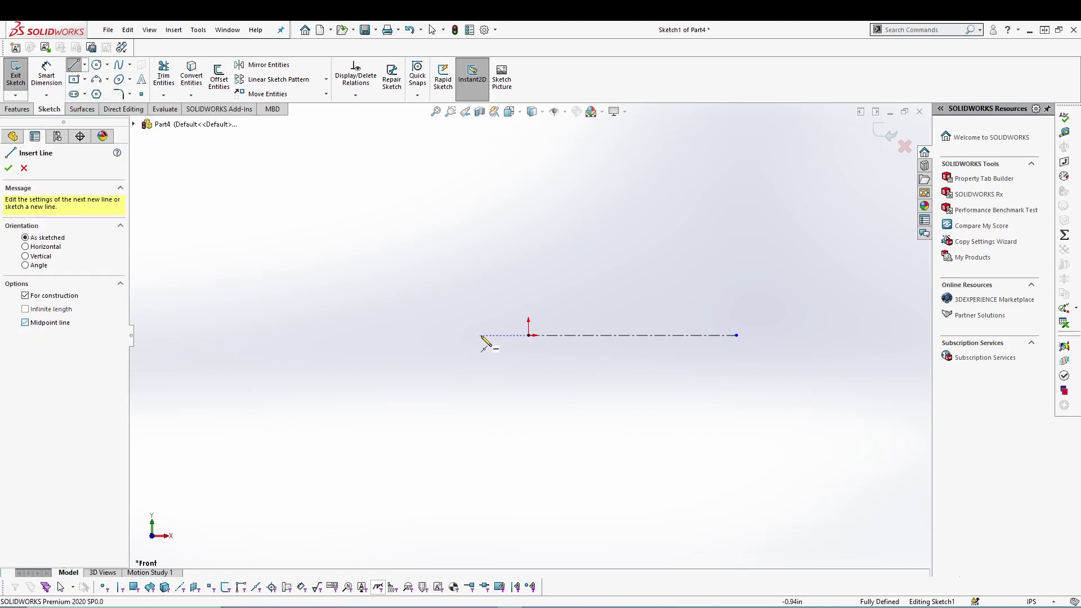
click(529, 337)
click(530, 144)
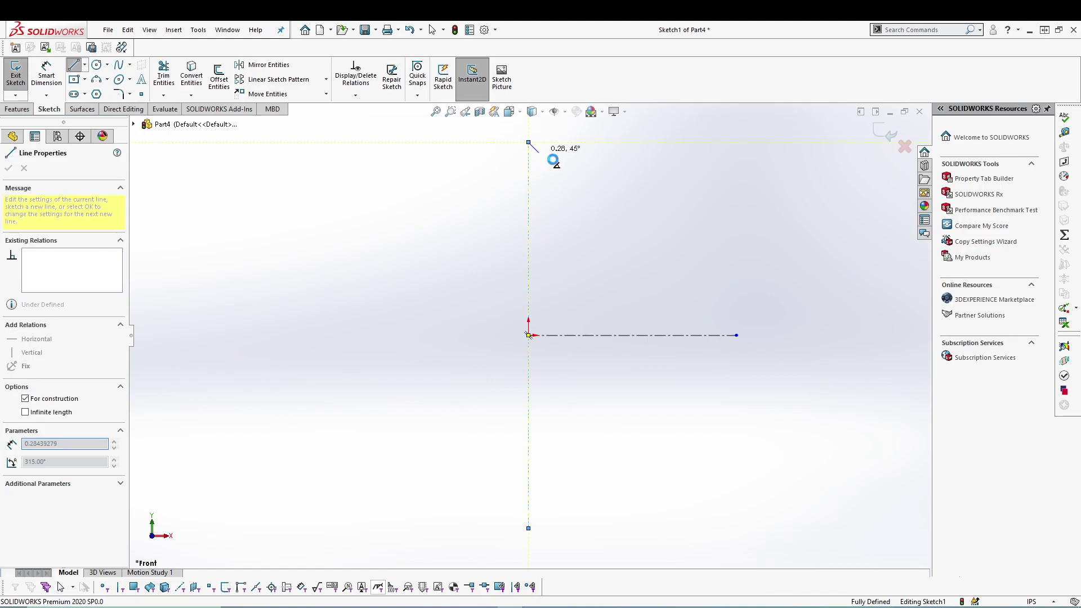
key(Escape)
Dimension the vertical centerline to 8 and the horizontal centerline to 4
right_click(417, 191)
click(529, 174)
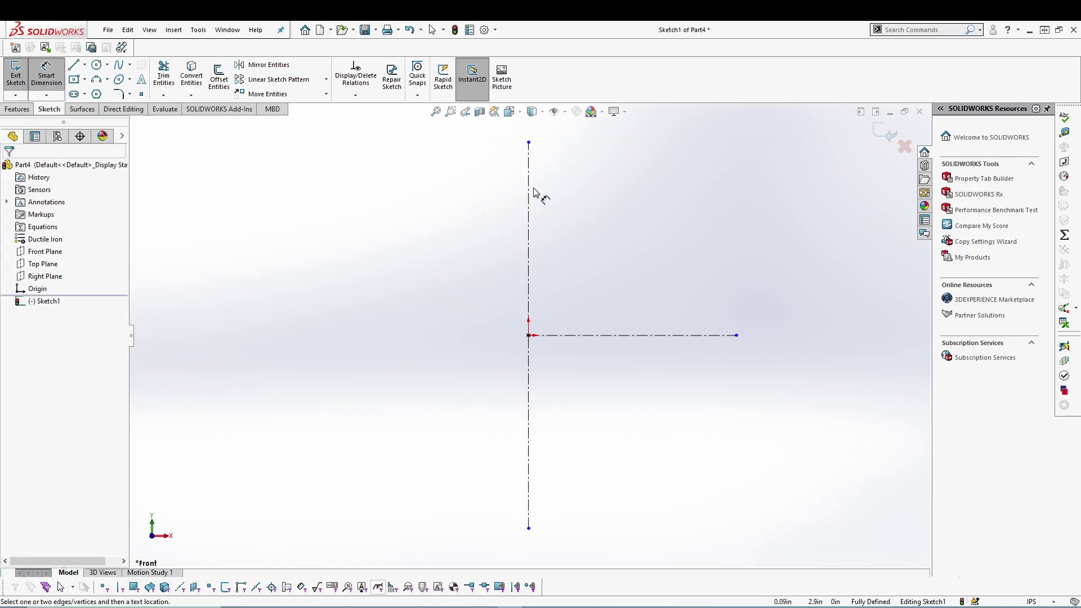
click(529, 181)
click(442, 233)
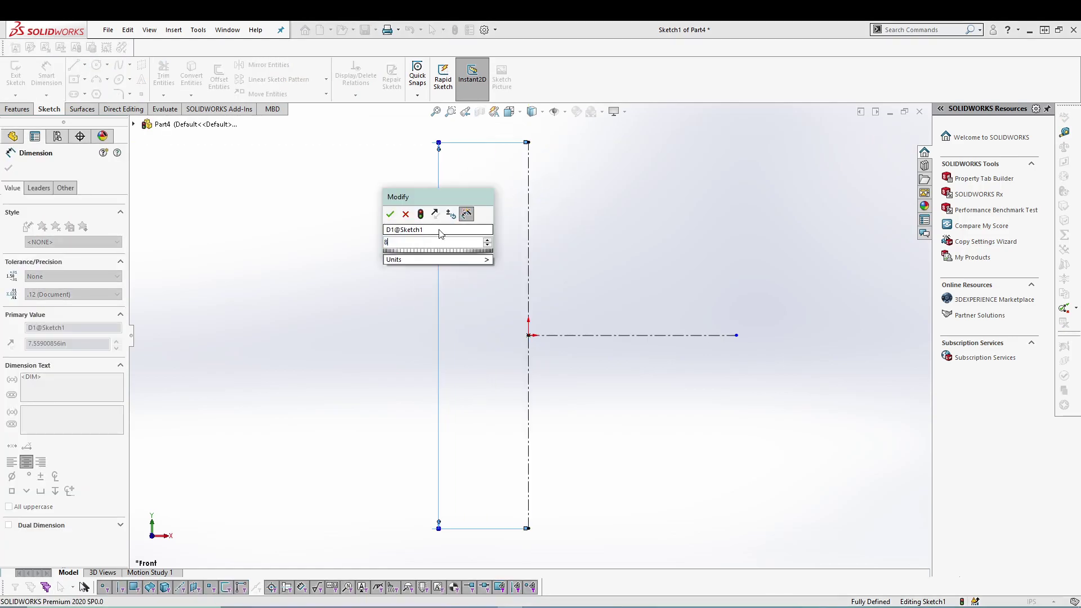
text(8)
key(Return)
click(600, 337)
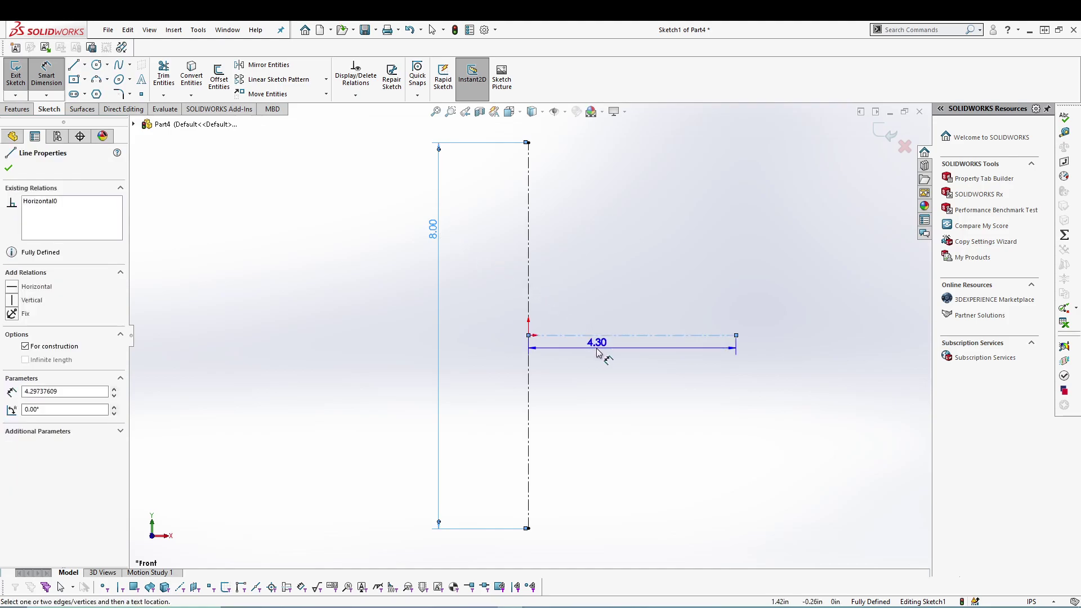
click(600, 368)
text(4.00in)
key(Return)
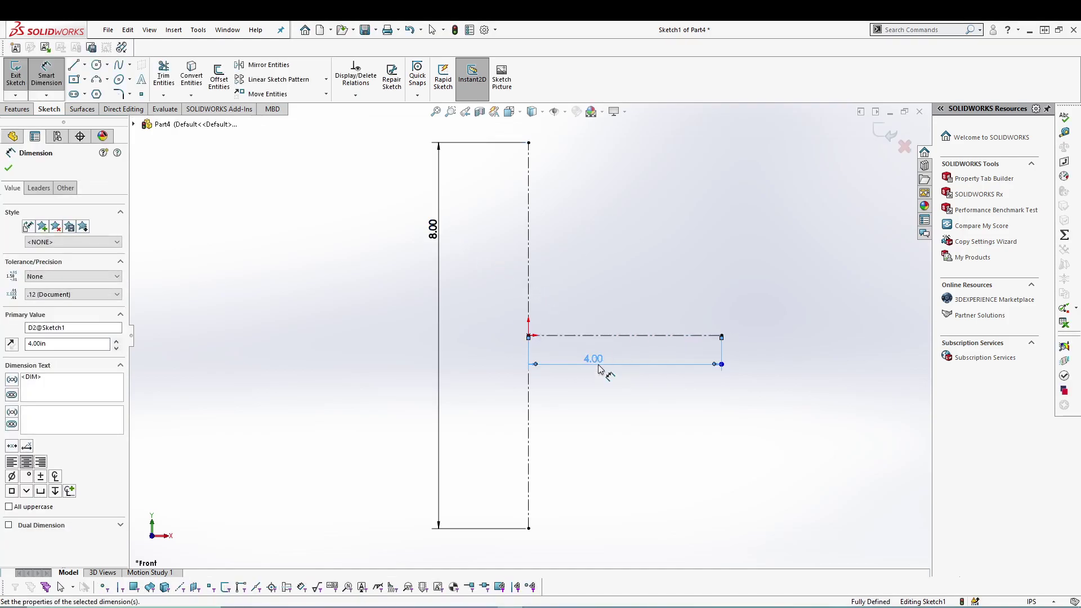
Draw a vertical line down from the centerline's top and dimension it to 7
click(79, 66)
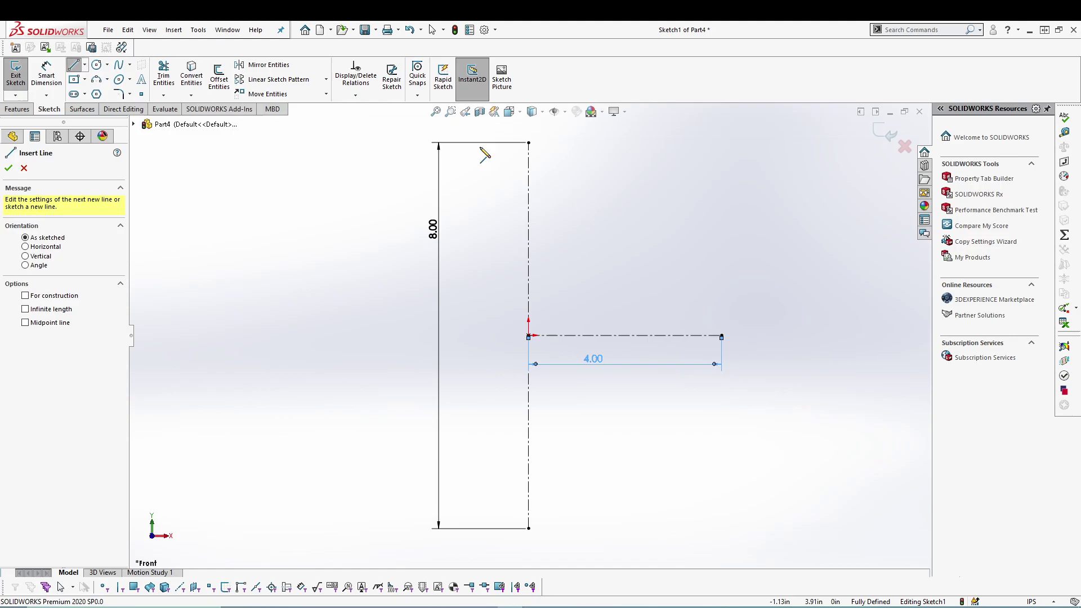
click(529, 142)
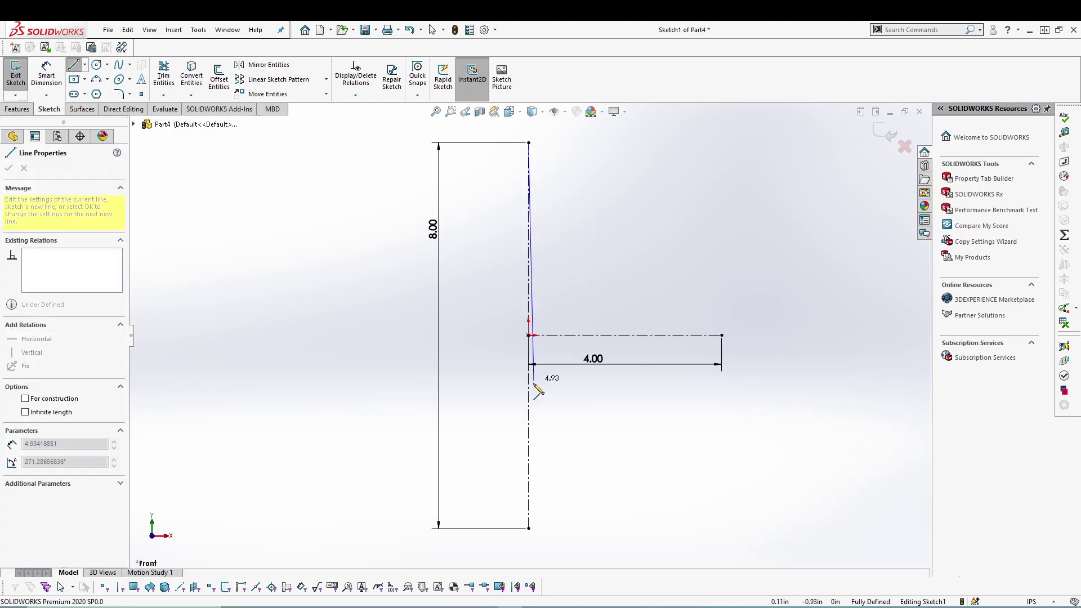
click(528, 424)
right_click(492, 236)
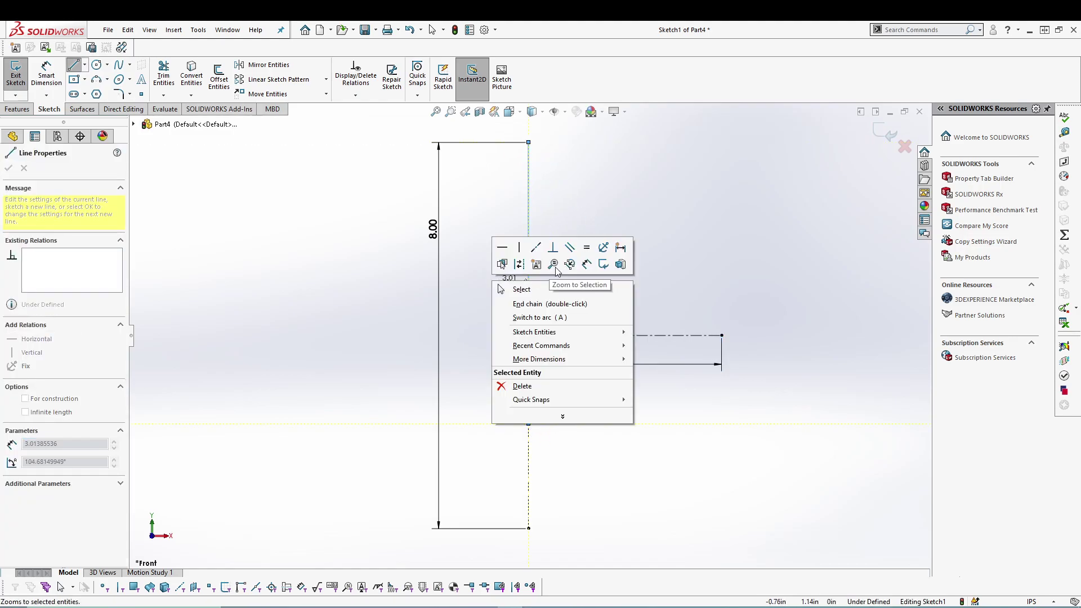
click(590, 259)
click(528, 232)
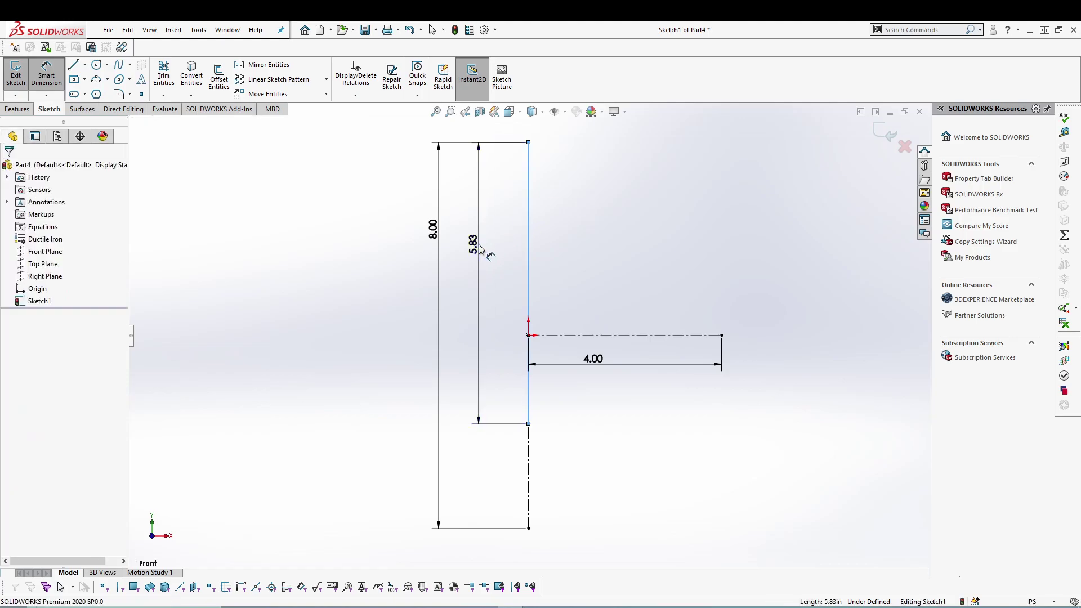
click(480, 249)
text(7)
key(Return)
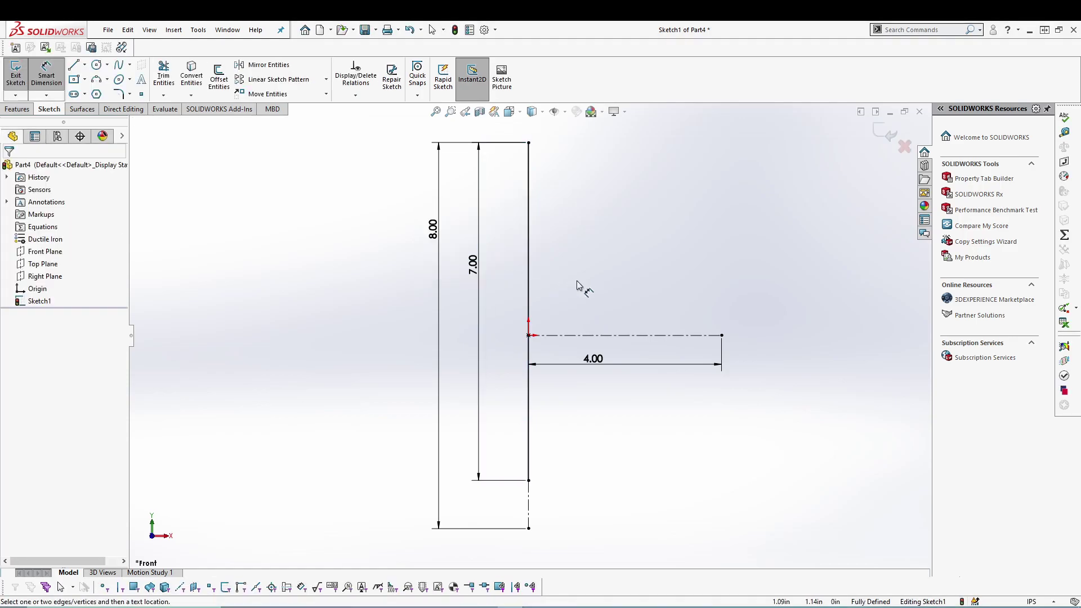
Draw a radius-4 circle centred on the origin with the ellipse tool
click(119, 78)
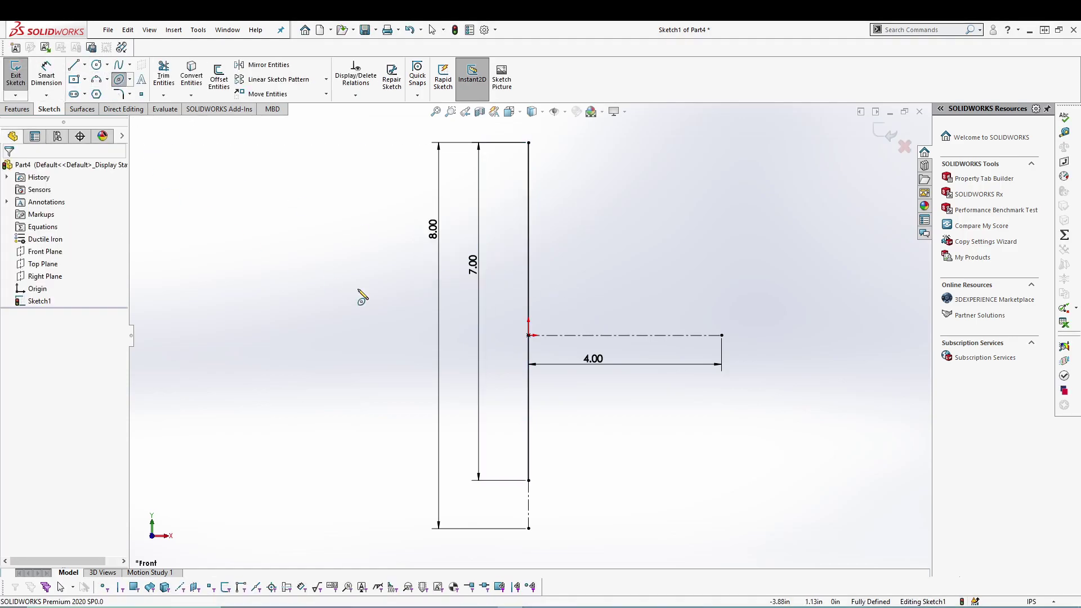
click(528, 335)
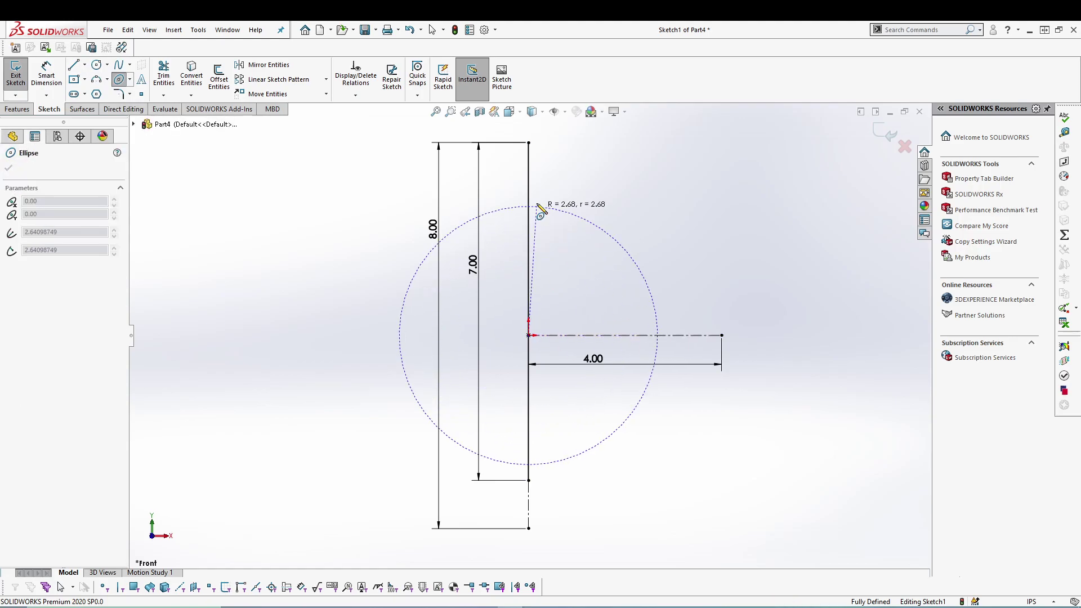
click(528, 143)
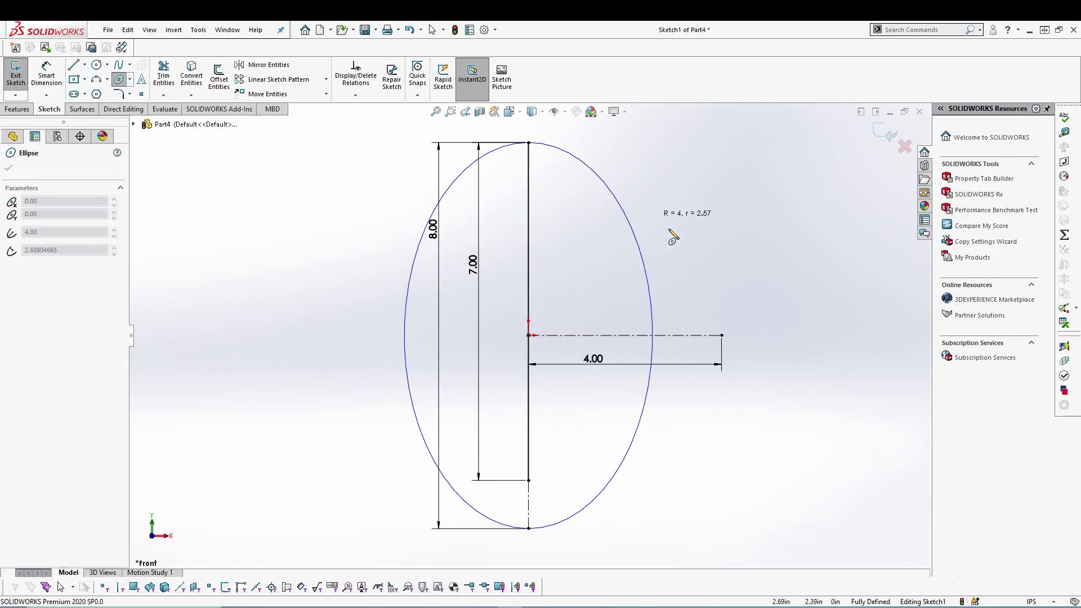
click(722, 335)
key(Escape)
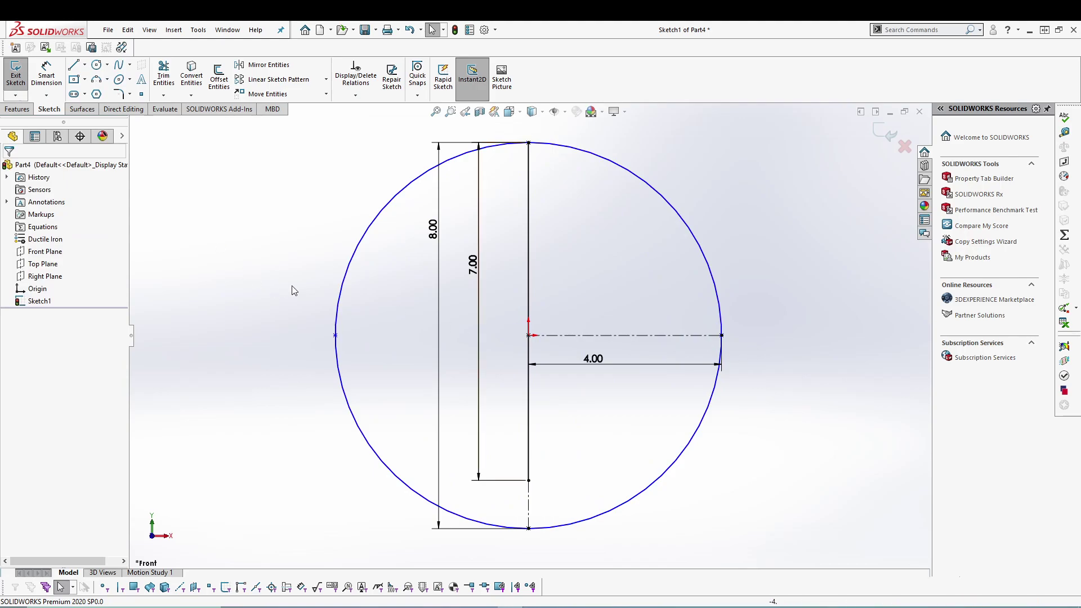
Draw a short horizontal line from the 7.00 line's bottom to the circle
click(74, 65)
click(528, 481)
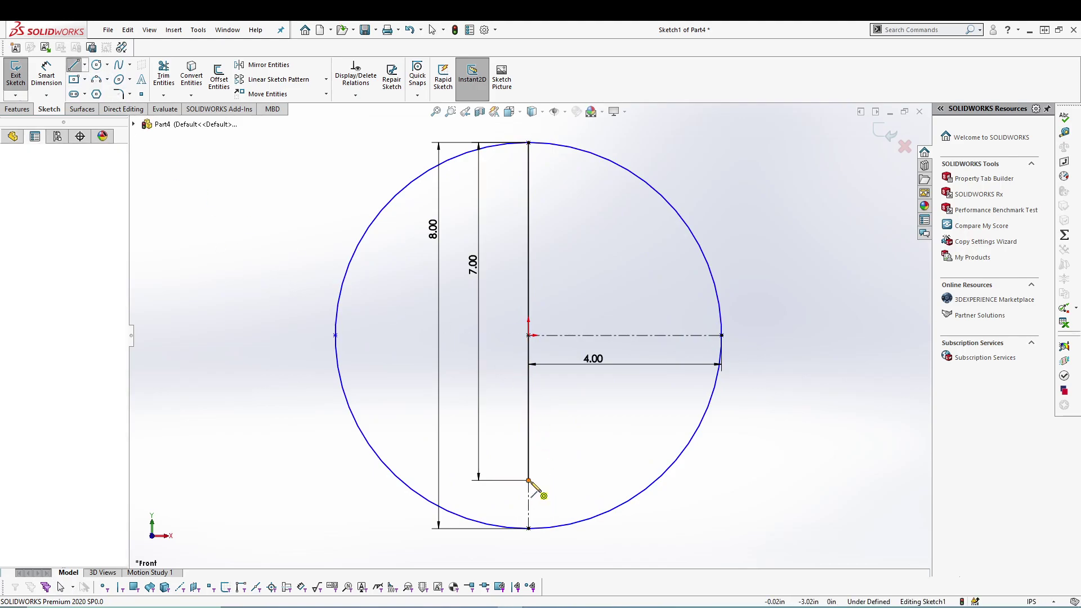
click(656, 480)
key(Escape)
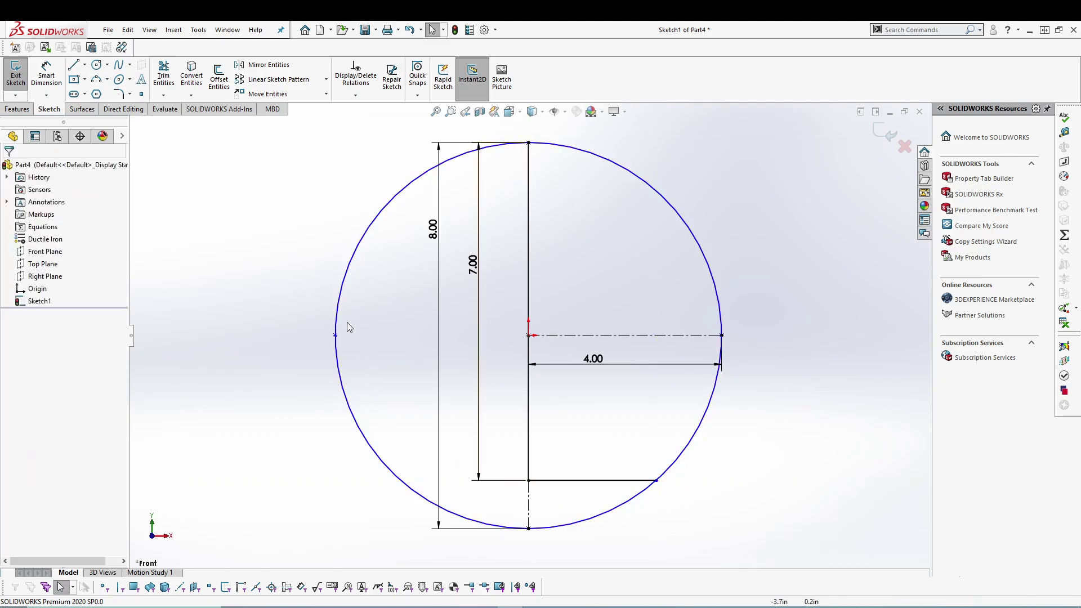
Power-trim away the circle's left half and the arc below the bottom line
click(163, 75)
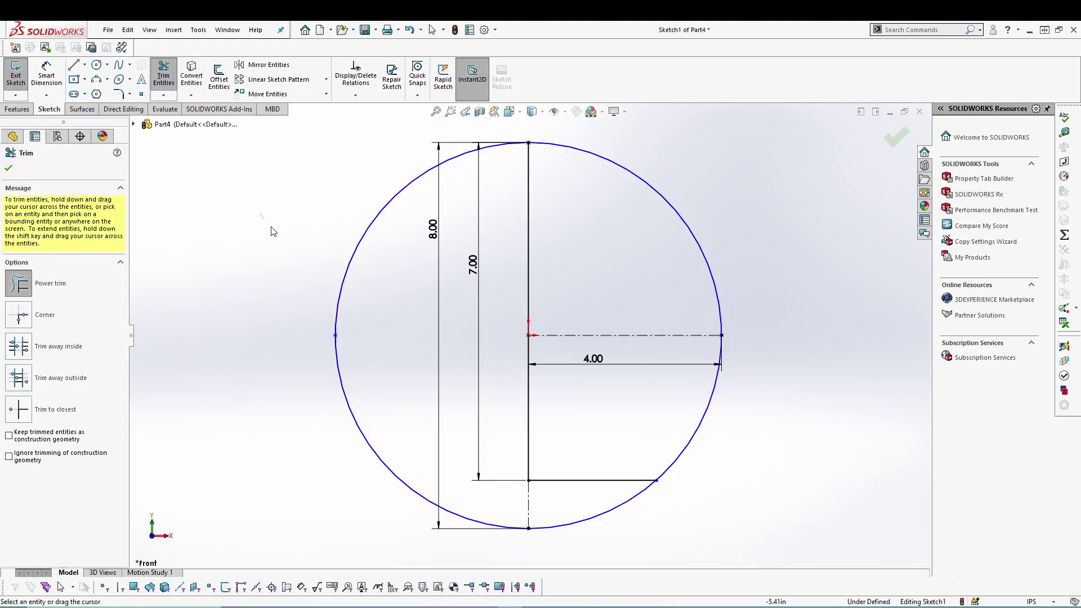
drag(273, 229, 408, 472)
drag(610, 539, 580, 514)
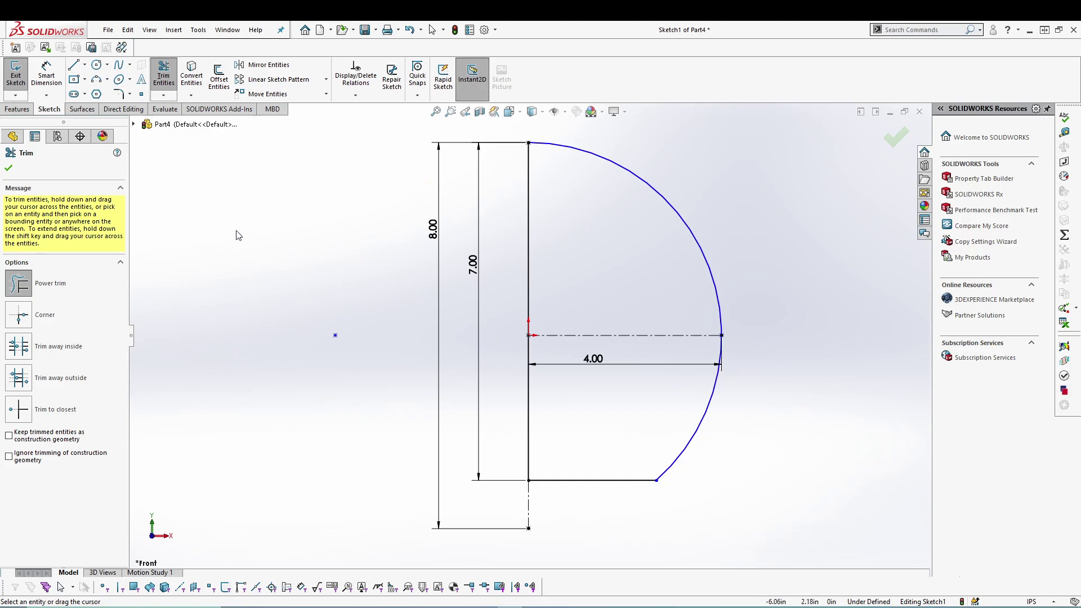
Make the arc's endpoint on the centreline coincident with the arc
click(8, 169)
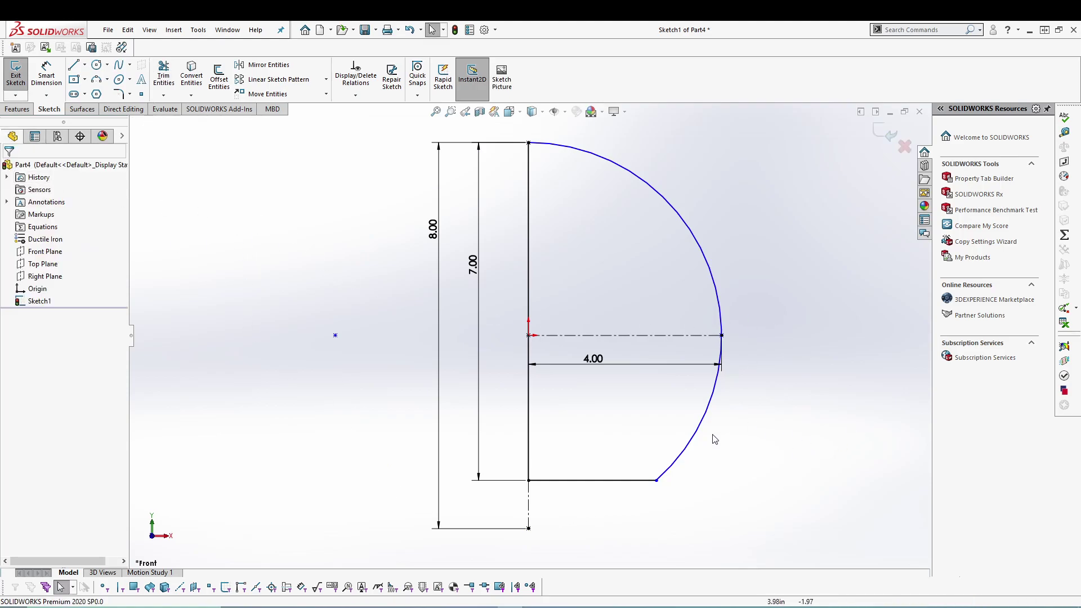
click(722, 336)
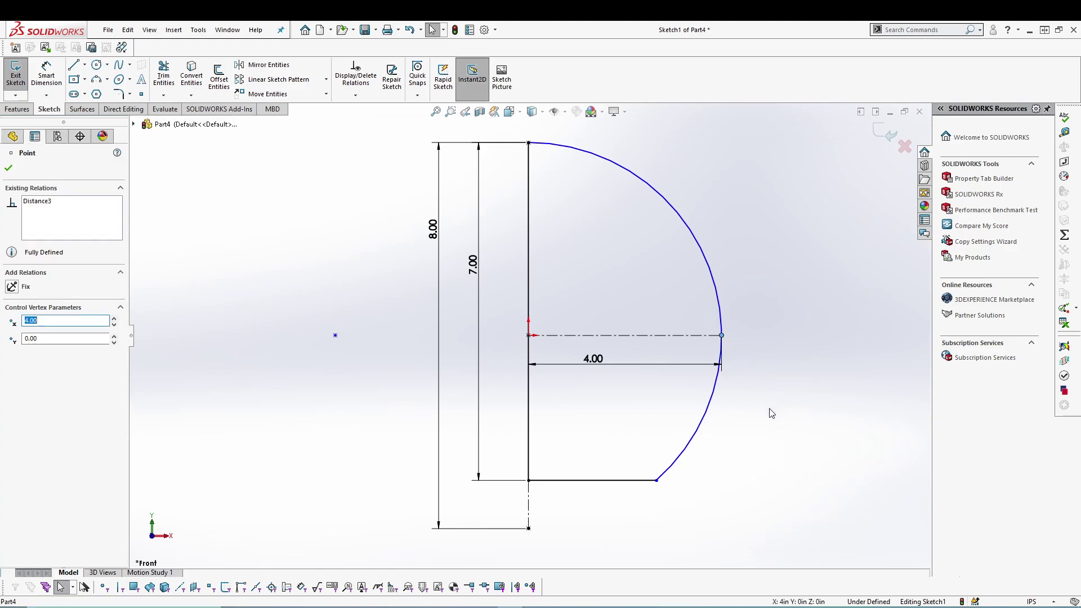
ctrl+click(715, 283)
click(765, 239)
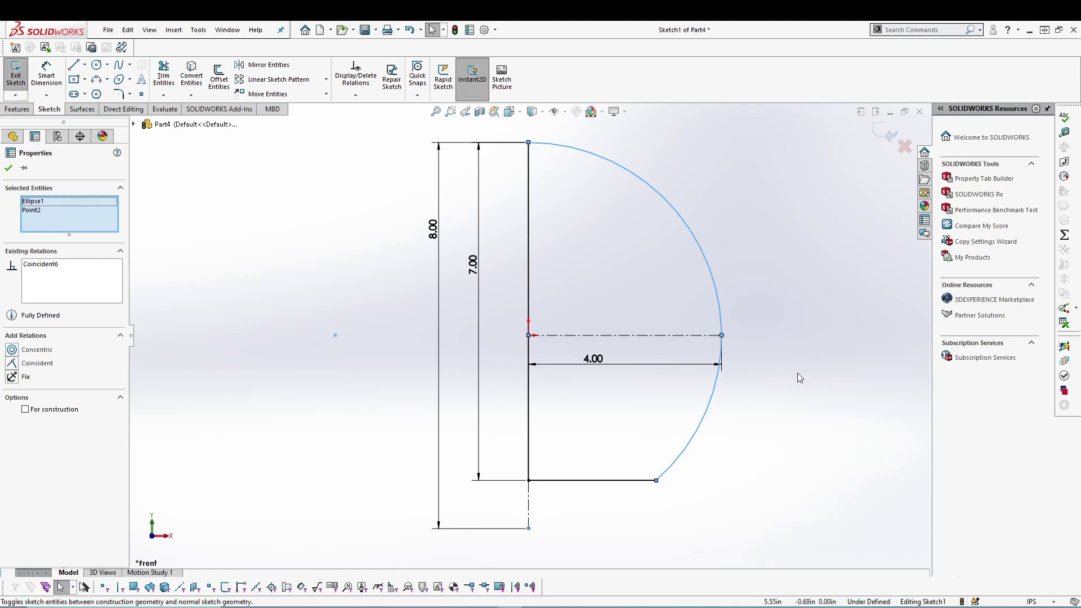
click(797, 373)
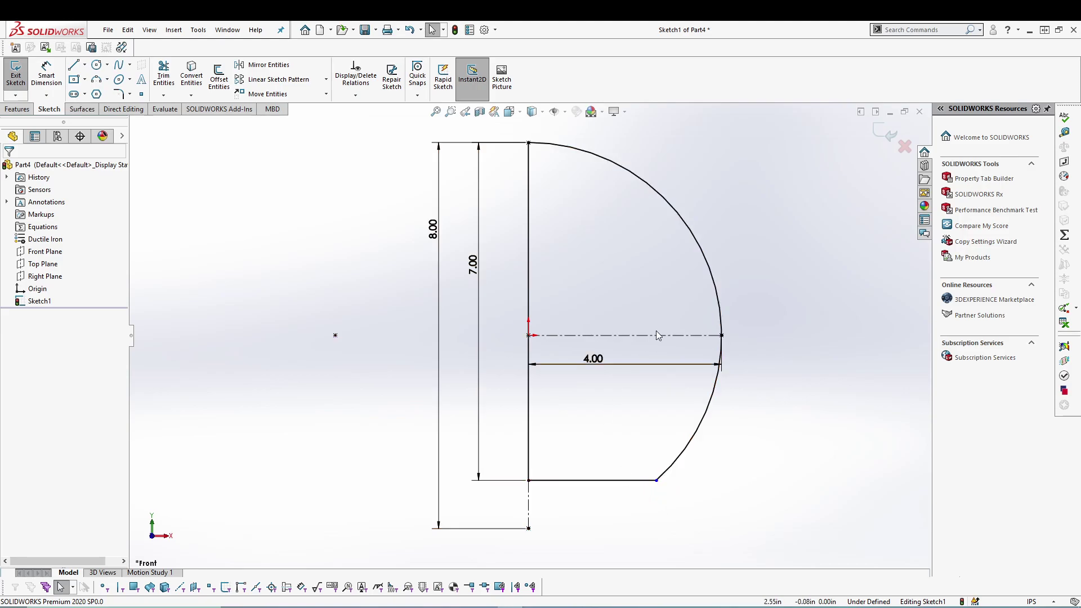
Dimension the bottom line's width to 2.65 and exit the sketch
right_click(808, 256)
click(907, 234)
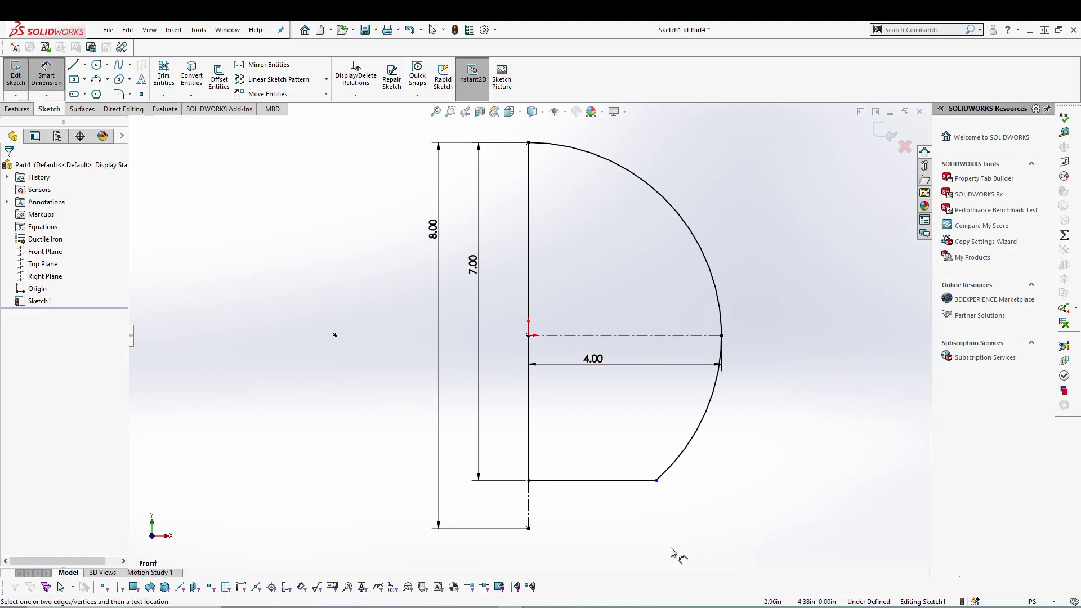
click(657, 481)
click(529, 506)
click(563, 511)
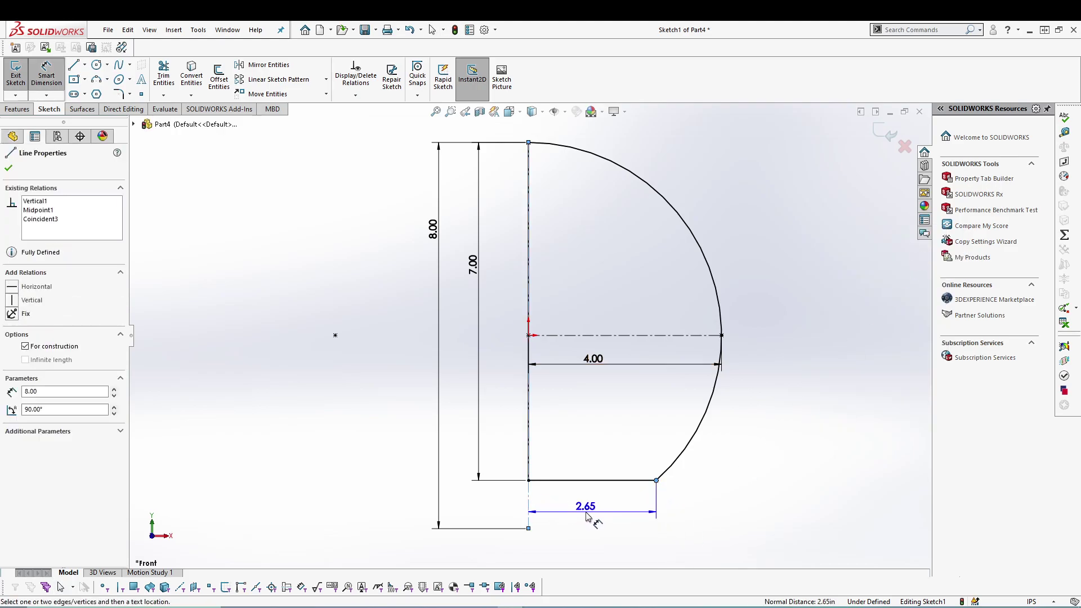
click(538, 496)
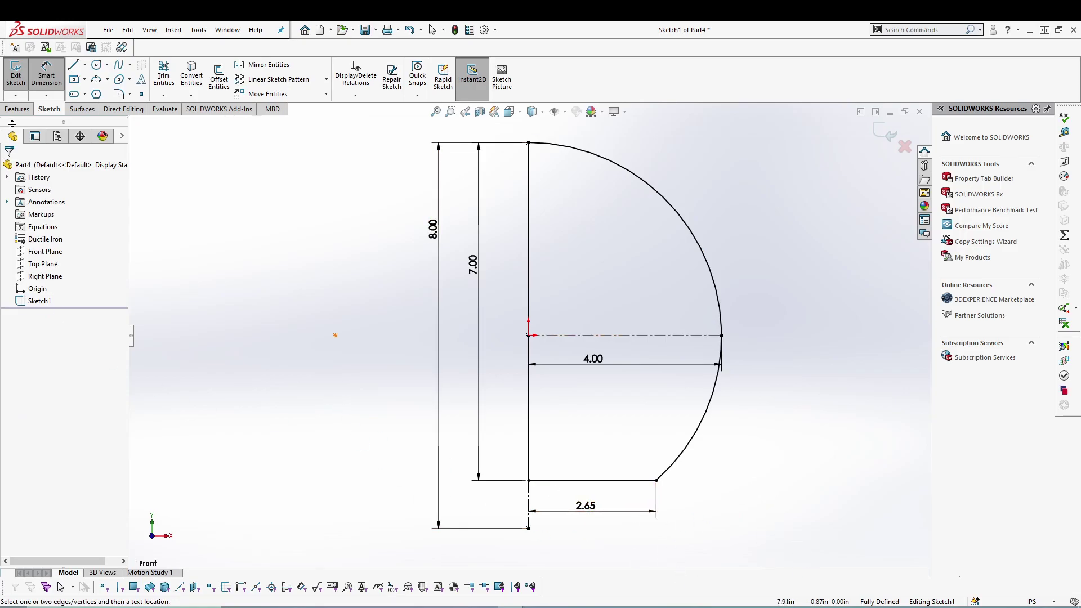
click(16, 73)
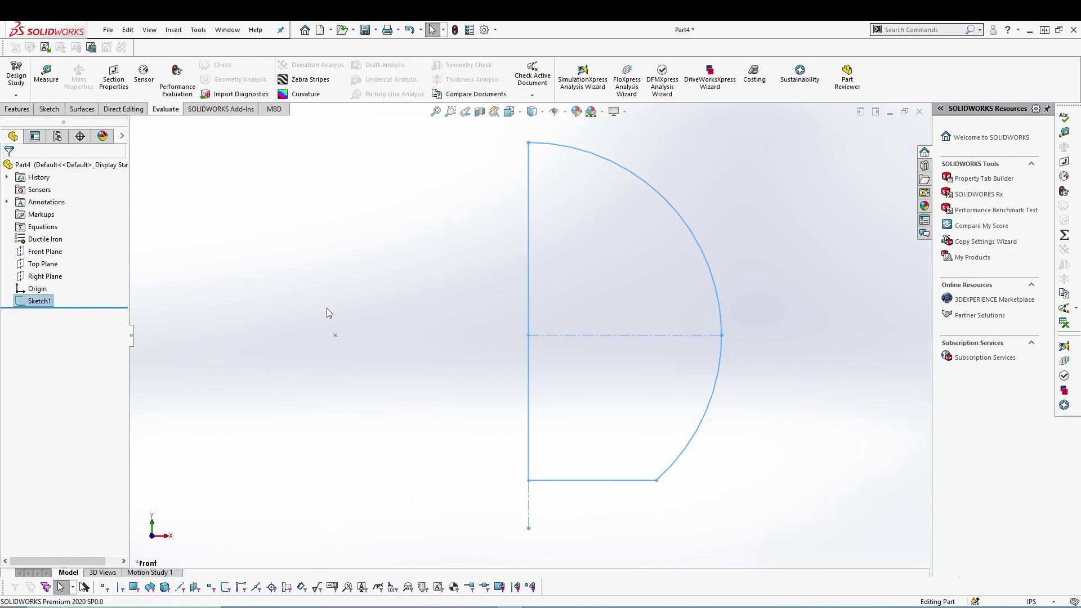
Revolve the profile 360° around the vertical line into a solid ball
click(18, 109)
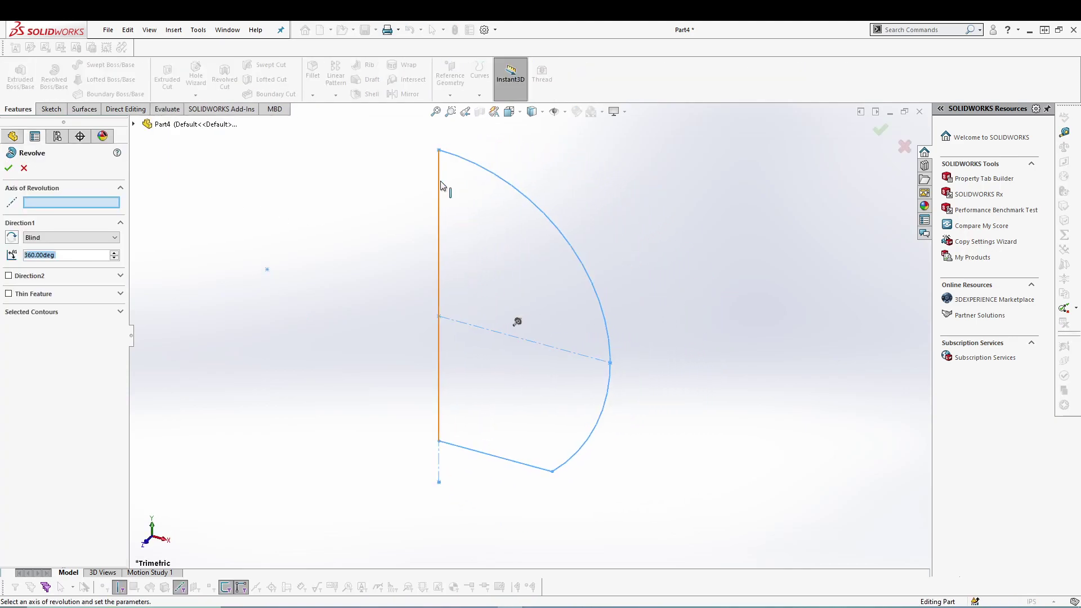
click(439, 186)
click(8, 169)
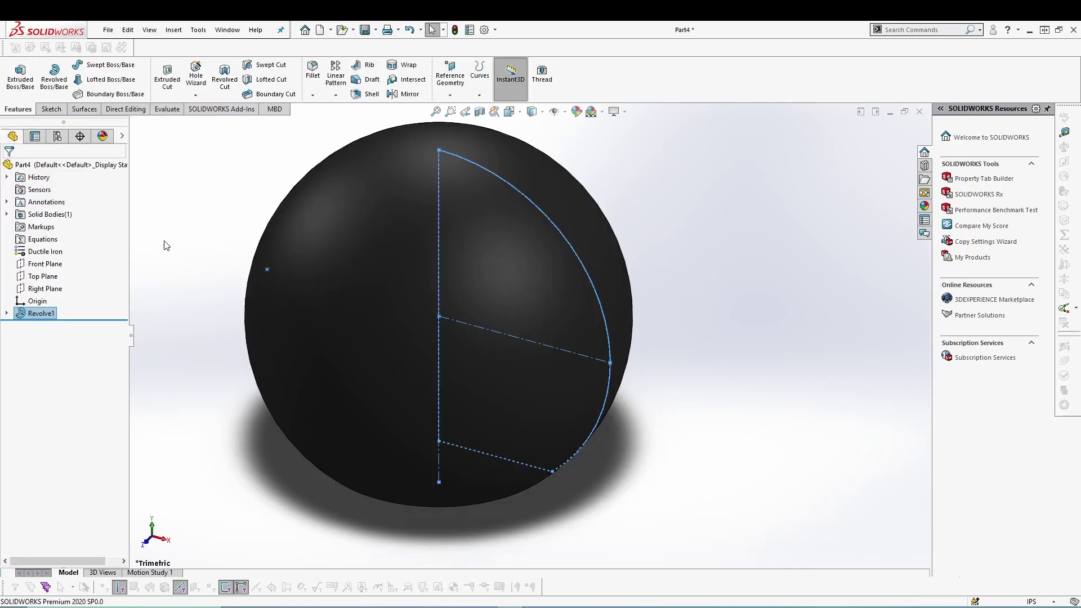
mouse_move(265, 365)
middle_down()
mouse_move(249, 422)
mouse_move(246, 366)
mouse_move(246, 386)
middle_up()
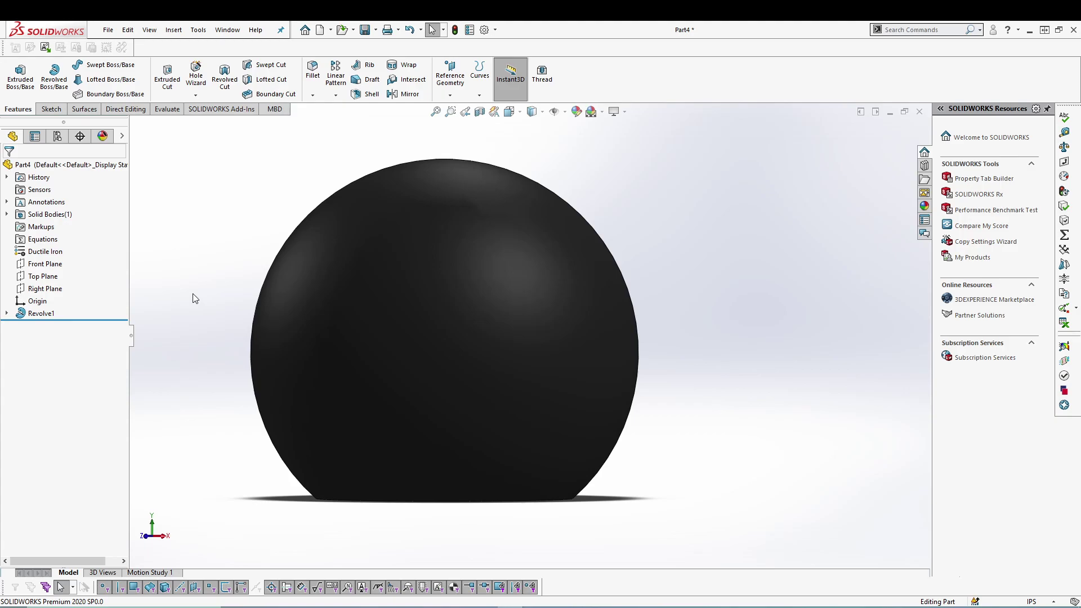
Change the cast iron appearance colour to light cyan and fit the part in view
click(102, 136)
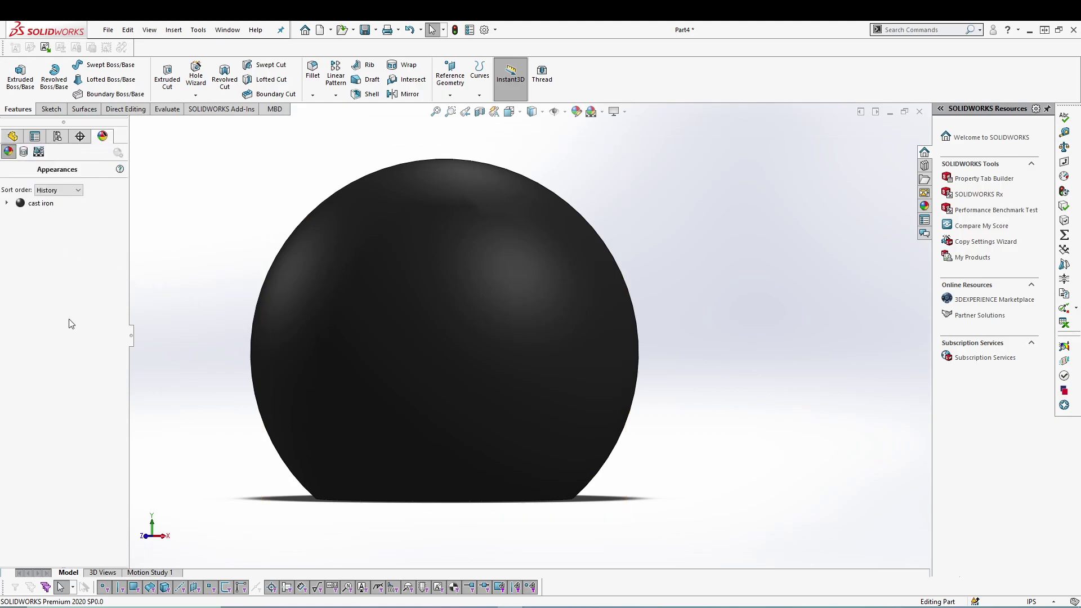
click(40, 203)
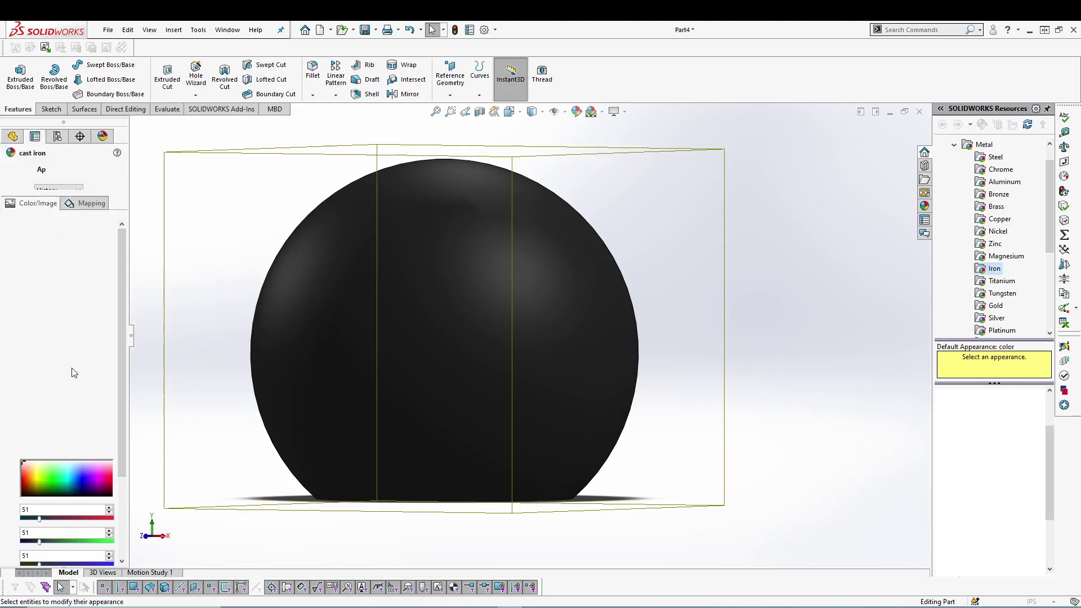
click(67, 451)
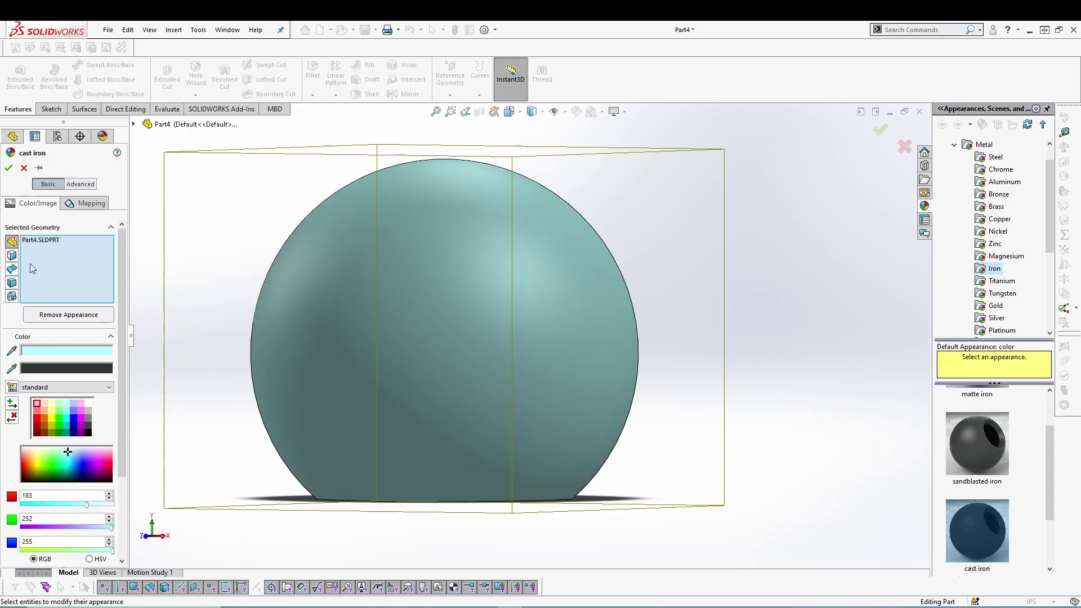
click(9, 168)
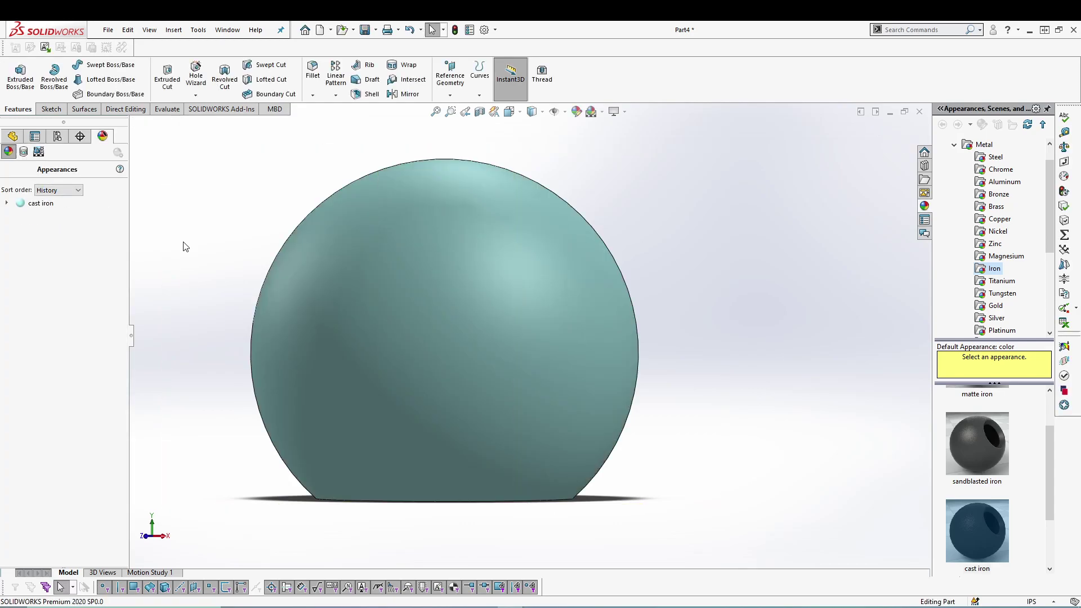
key(z)
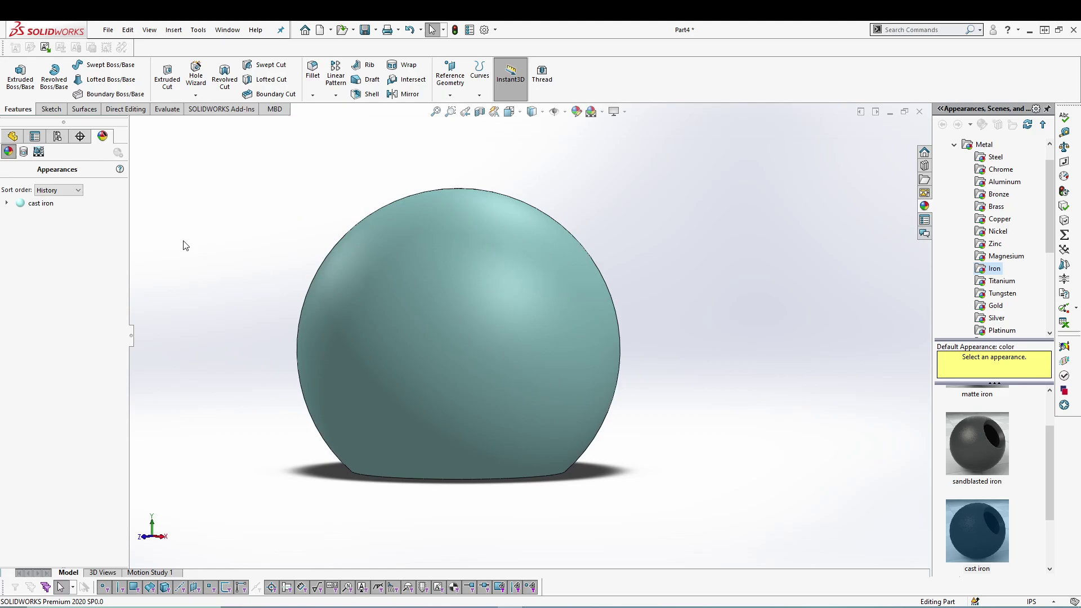
click(16, 138)
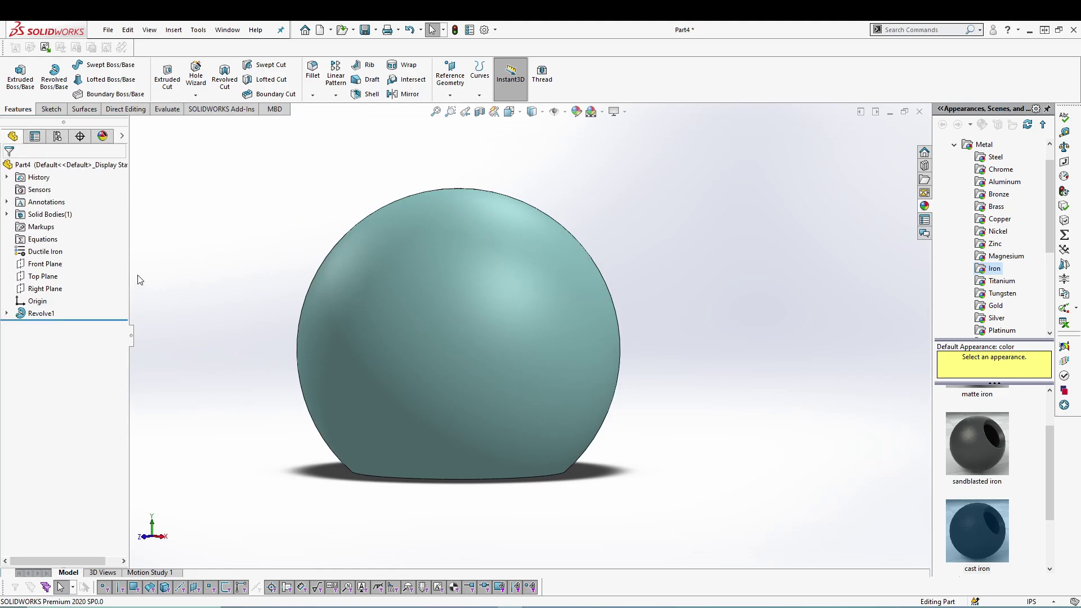
Start a Front Plane sketch with a 7.74 in vertical centreline above the origin
click(45, 264)
click(65, 252)
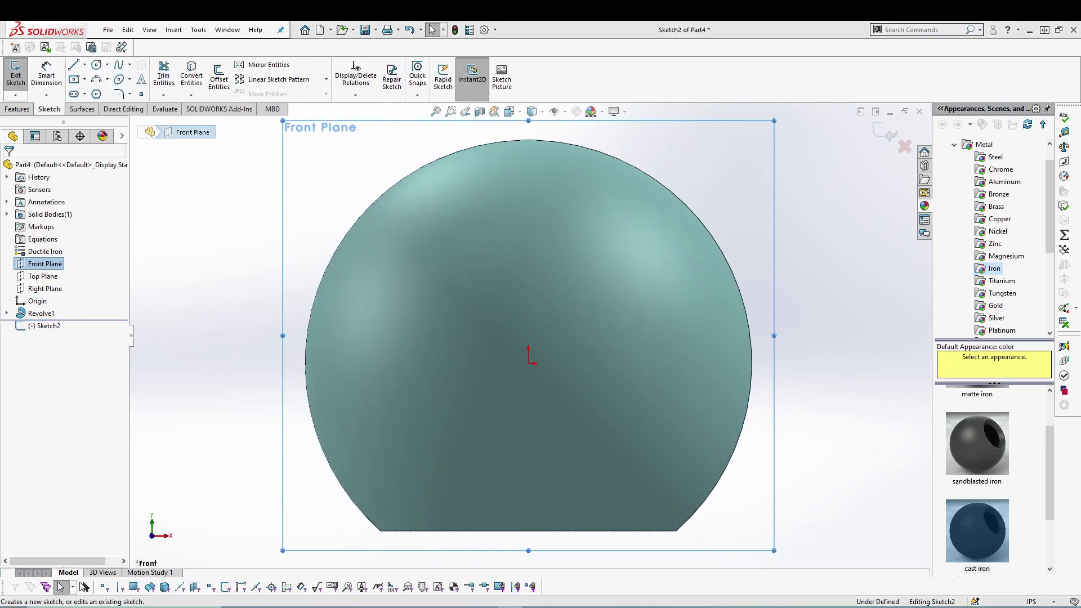
click(84, 66)
click(94, 97)
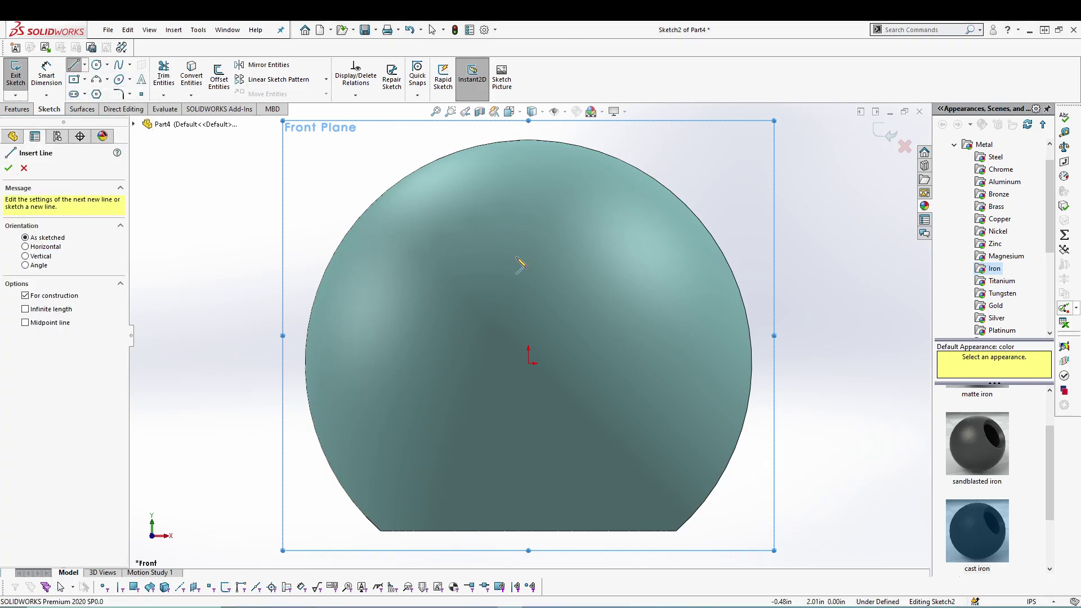
click(528, 363)
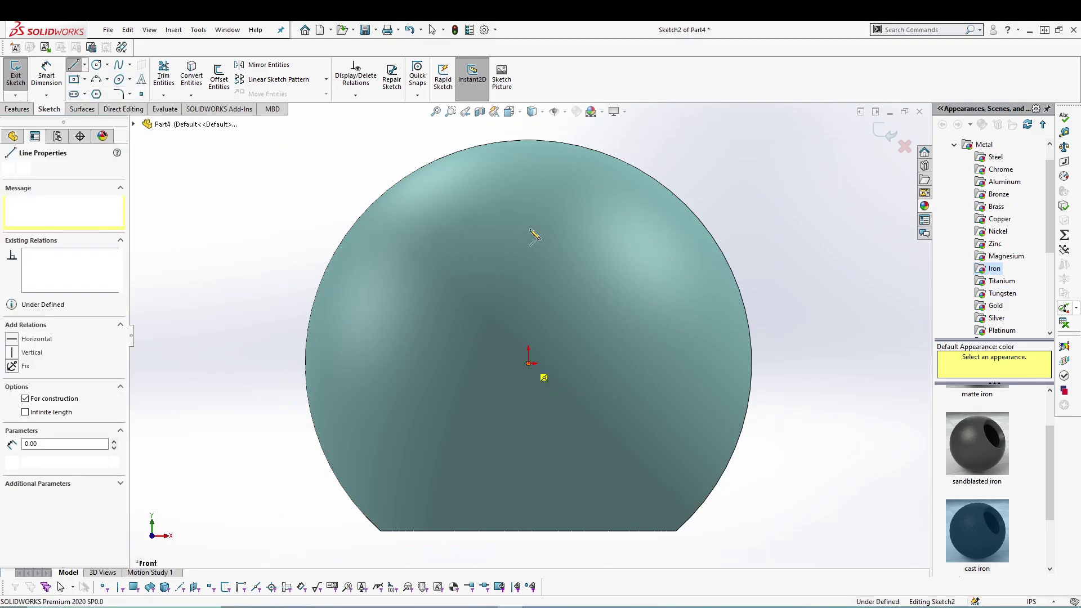
click(528, 129)
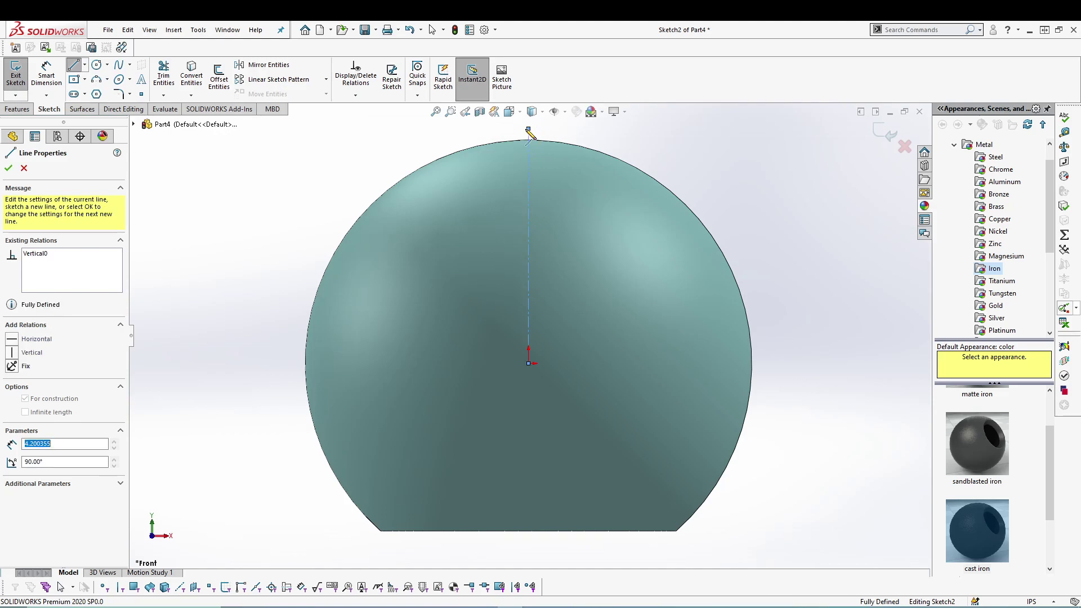
right_click(643, 178)
key(Escape)
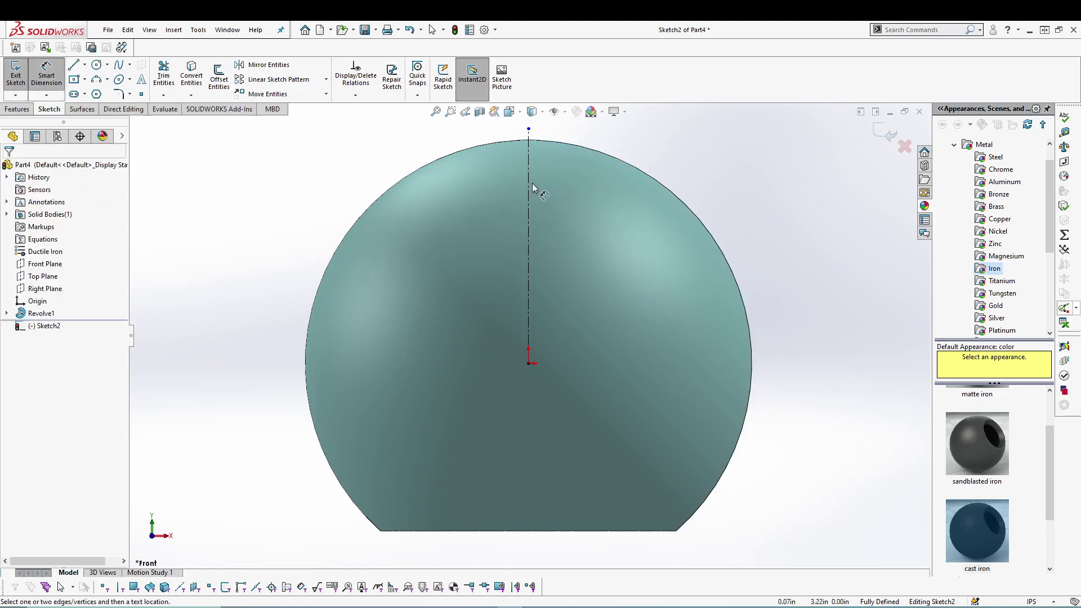
click(528, 183)
click(319, 220)
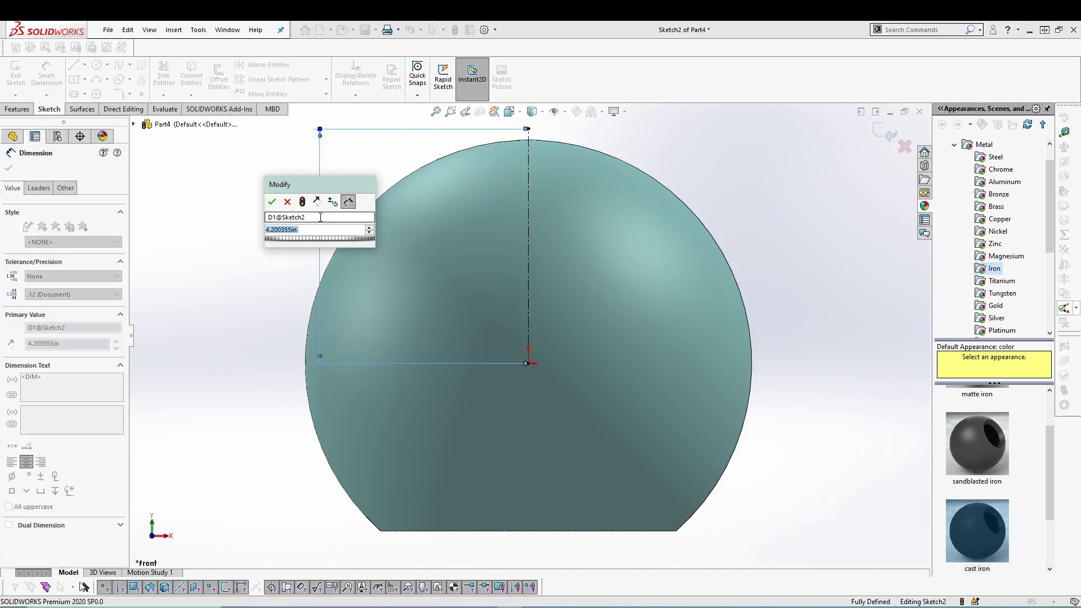
text(7.74)
key(Return)
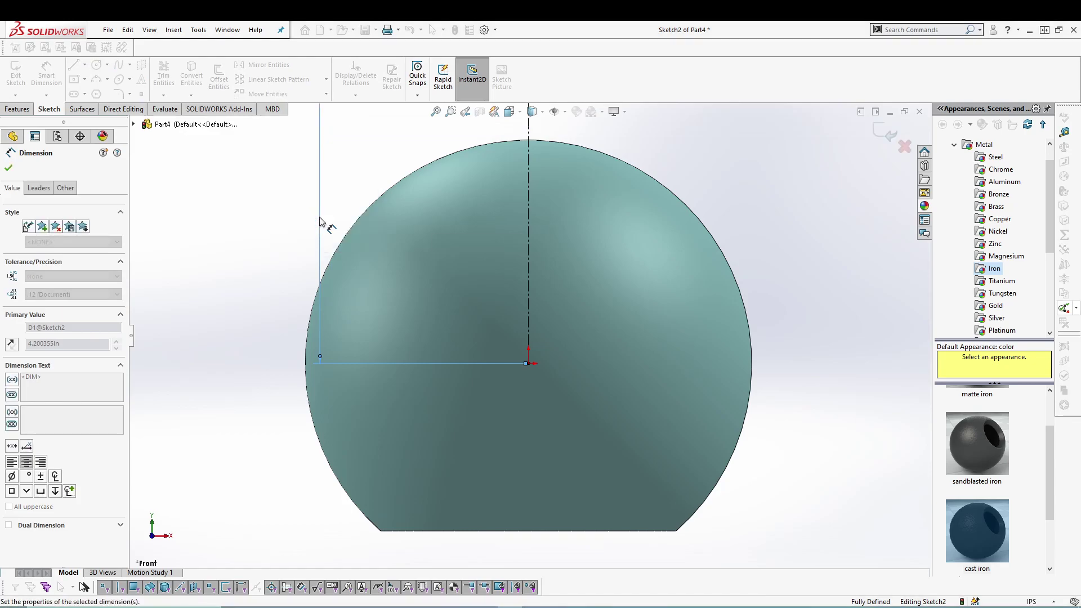
click(436, 110)
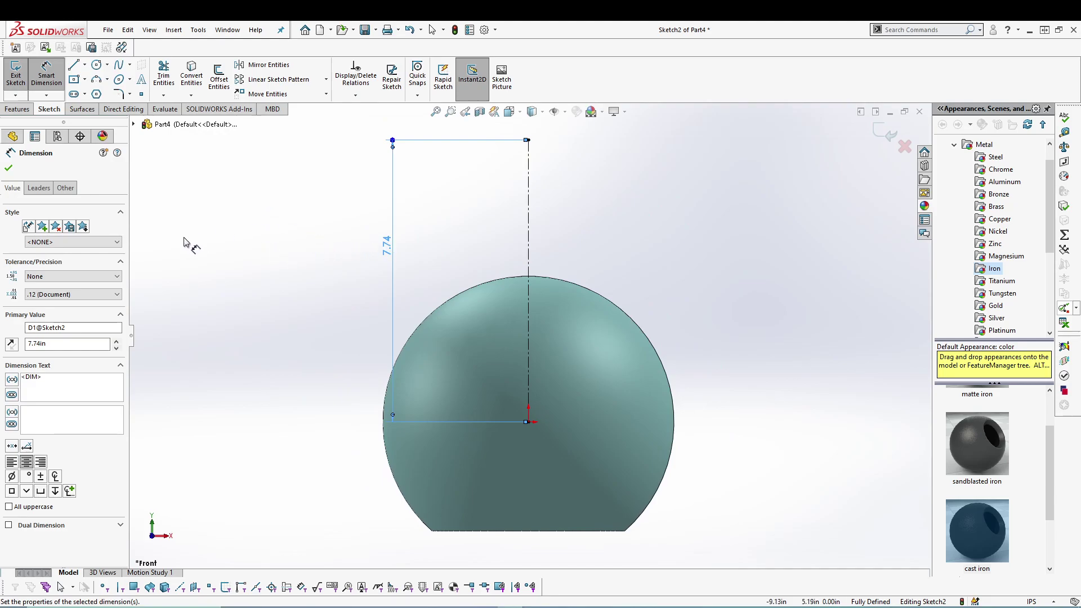
Draw a three-point handle arc from the centreline's top to the ball's right side, joined coincident
click(96, 79)
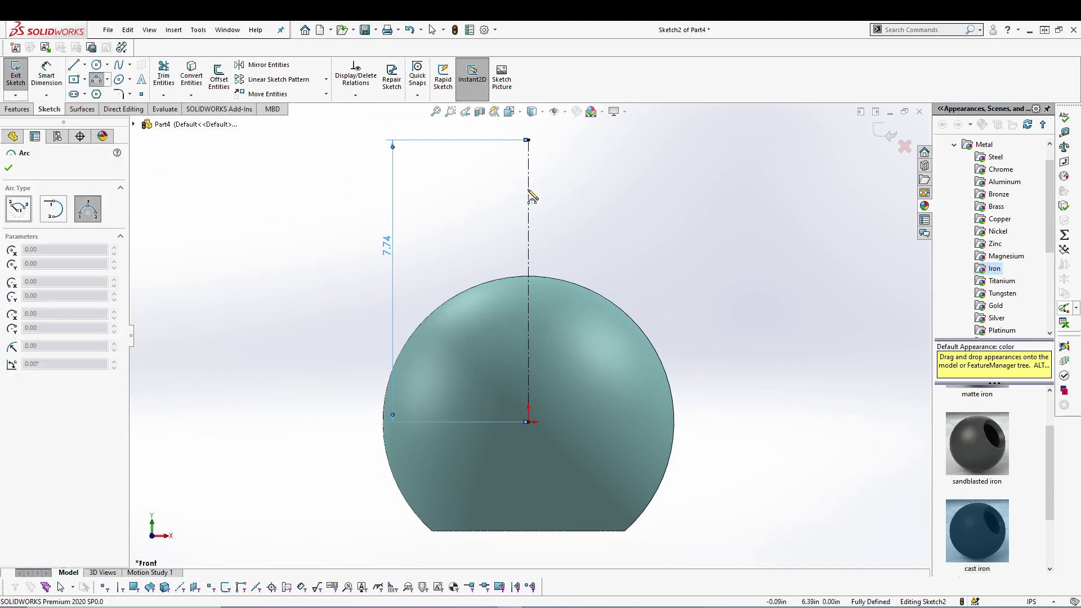
click(528, 141)
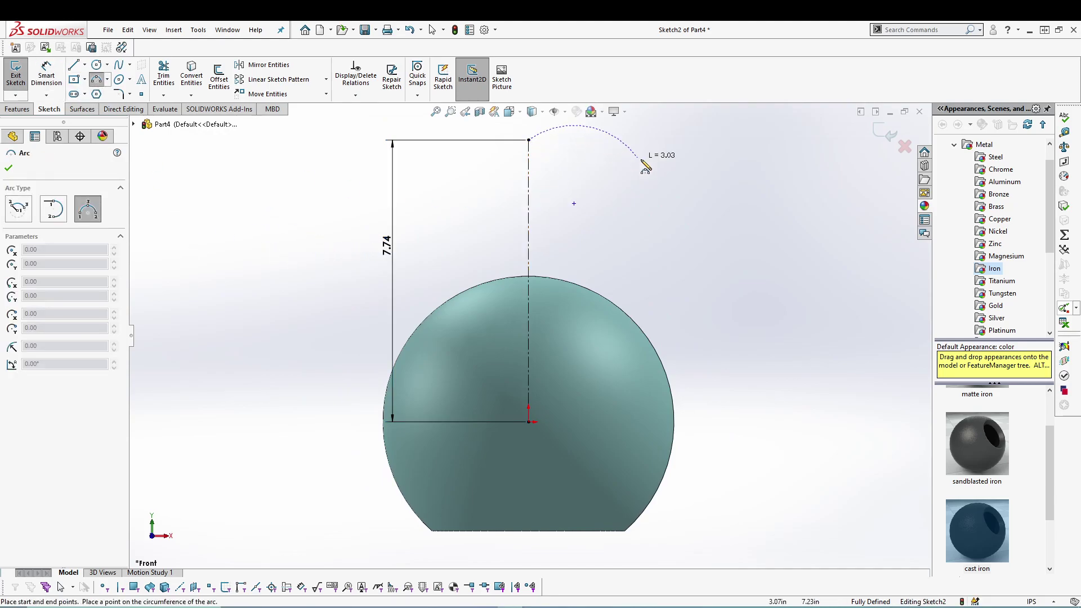
click(648, 377)
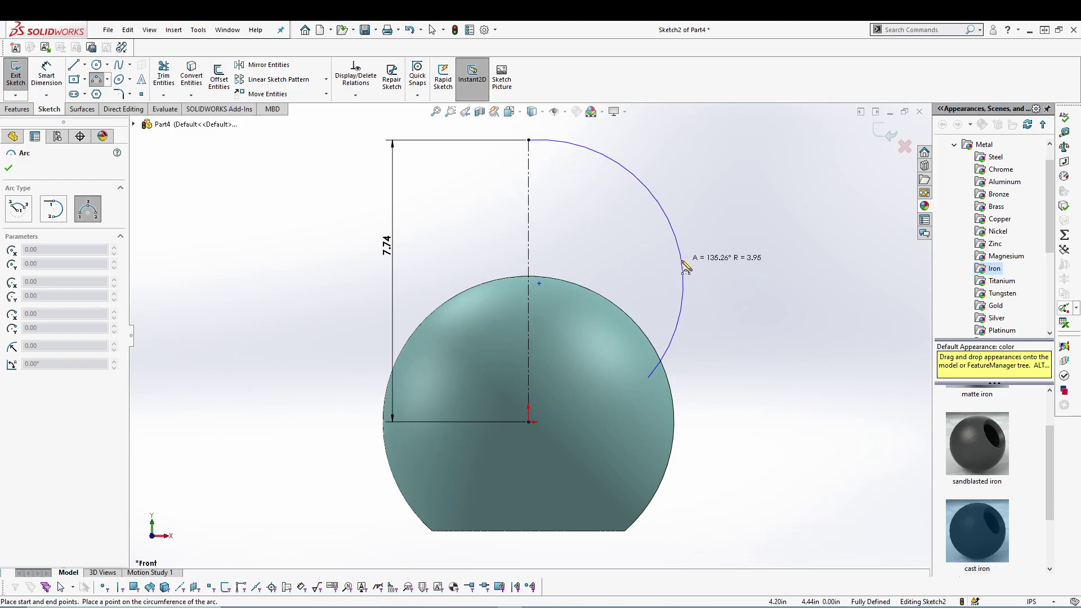
click(683, 278)
key(Escape)
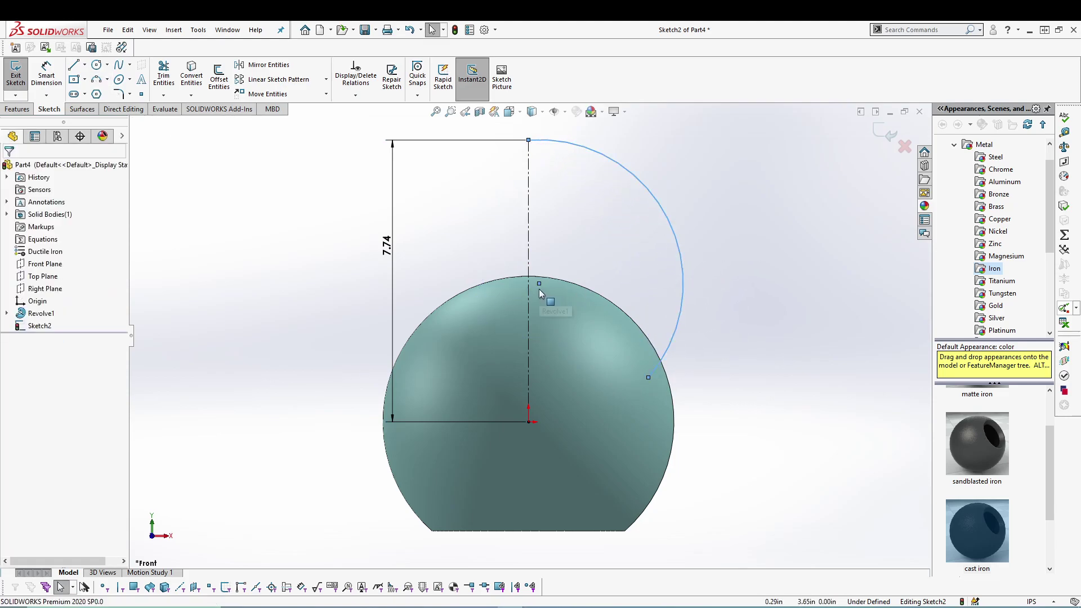
click(539, 283)
ctrl+click(528, 191)
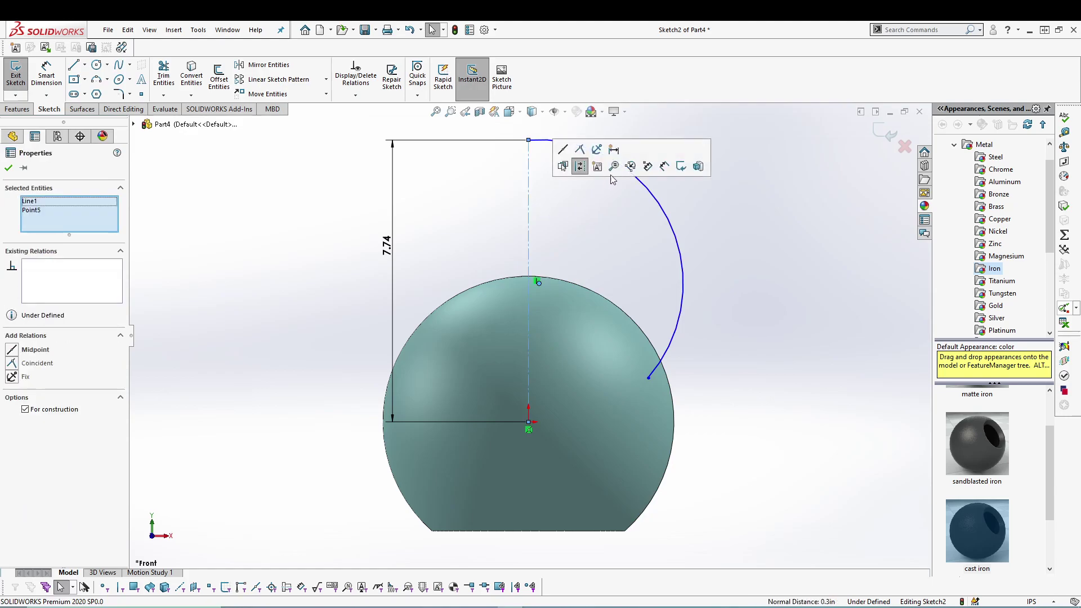
click(583, 149)
click(580, 217)
Dimension the handle arc's radius to 3.9
right_click(758, 197)
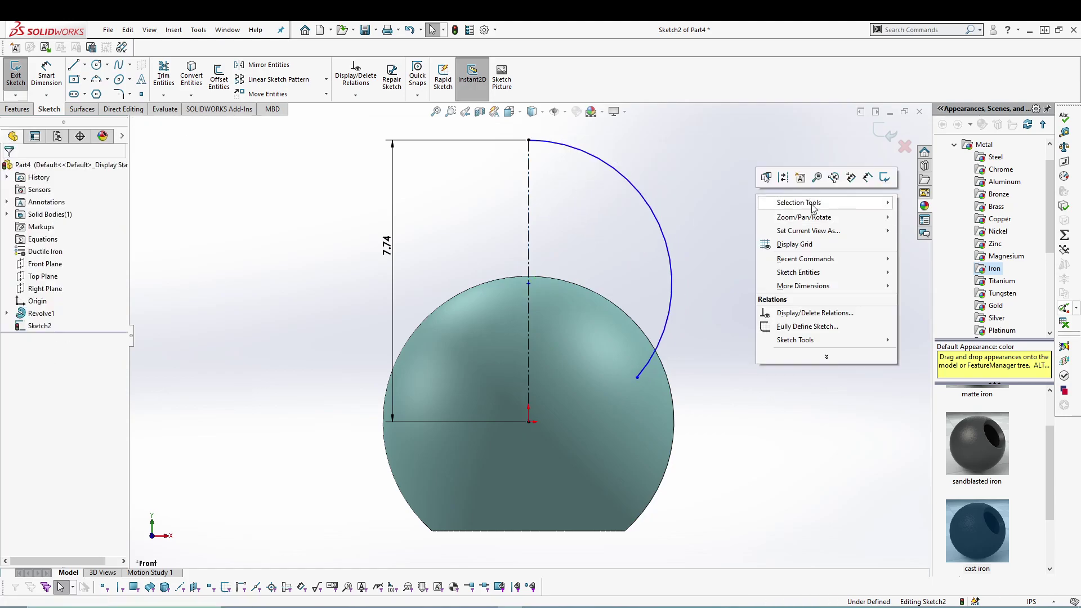
click(868, 178)
click(653, 211)
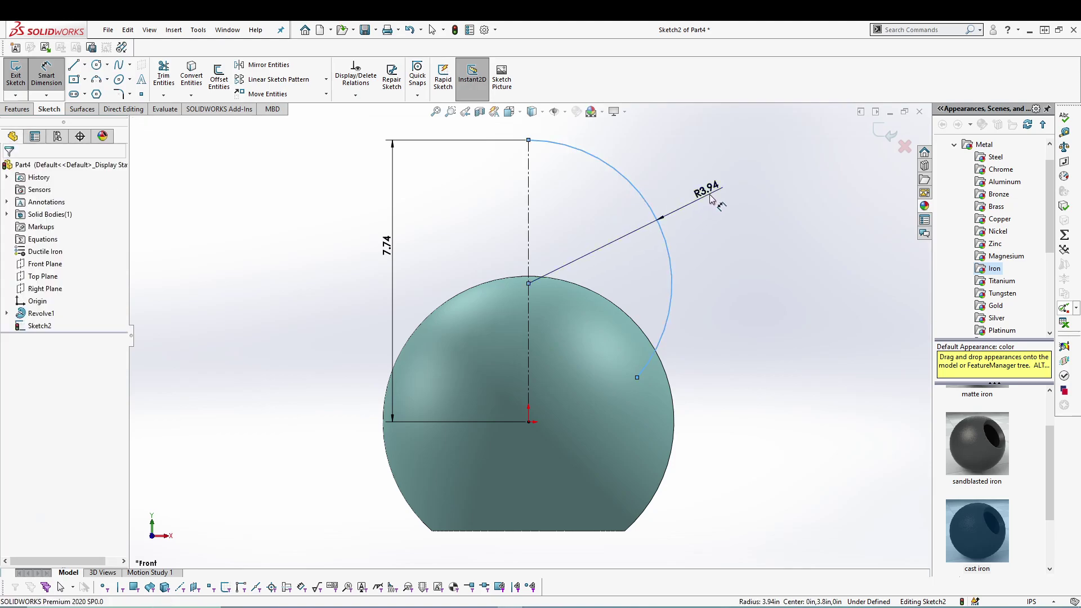
click(710, 198)
text(3.9)
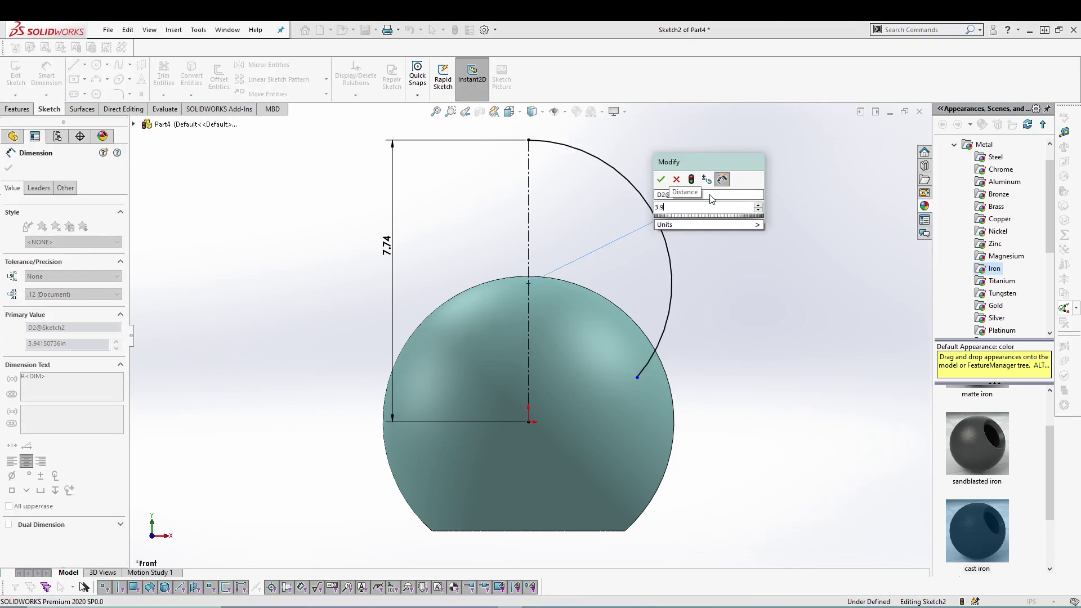
key(Return)
click(780, 366)
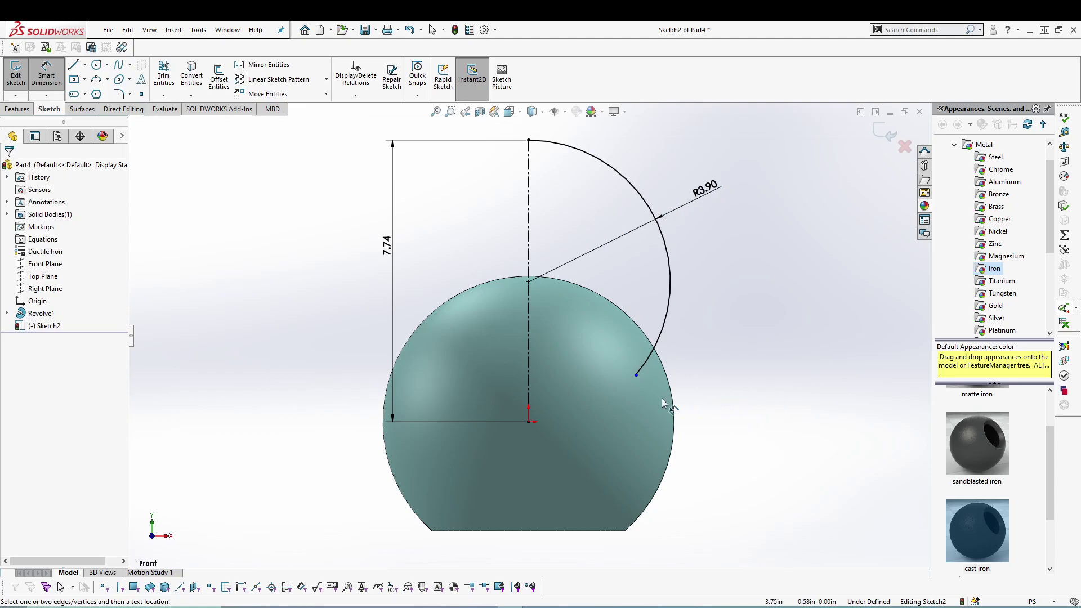
Set the arc's lower endpoint 3 in from the centreline and exit the sketch
click(637, 377)
click(529, 381)
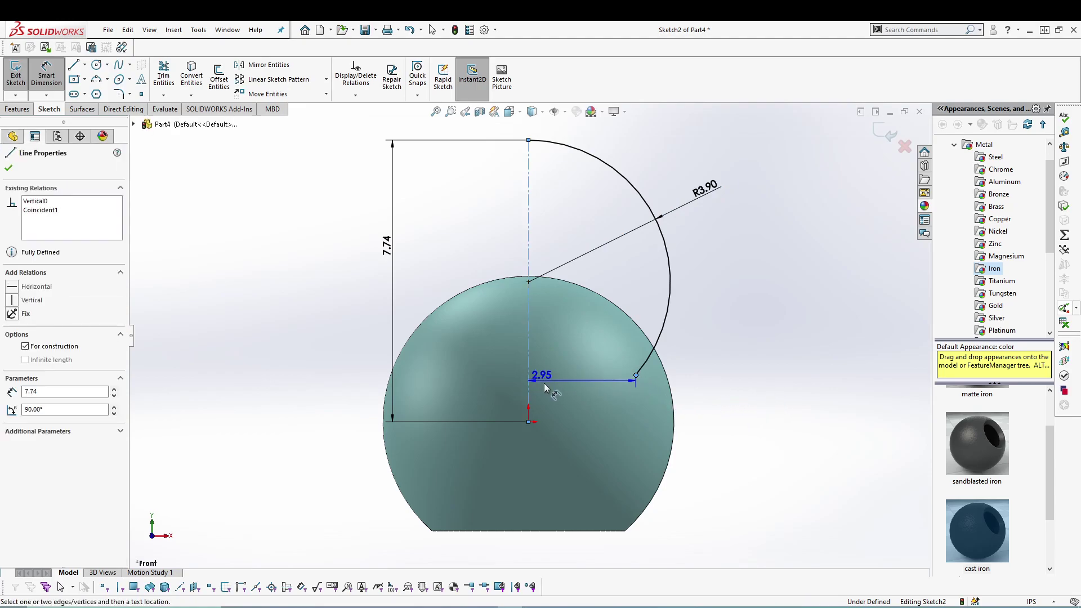
click(743, 401)
text(3)
key(Return)
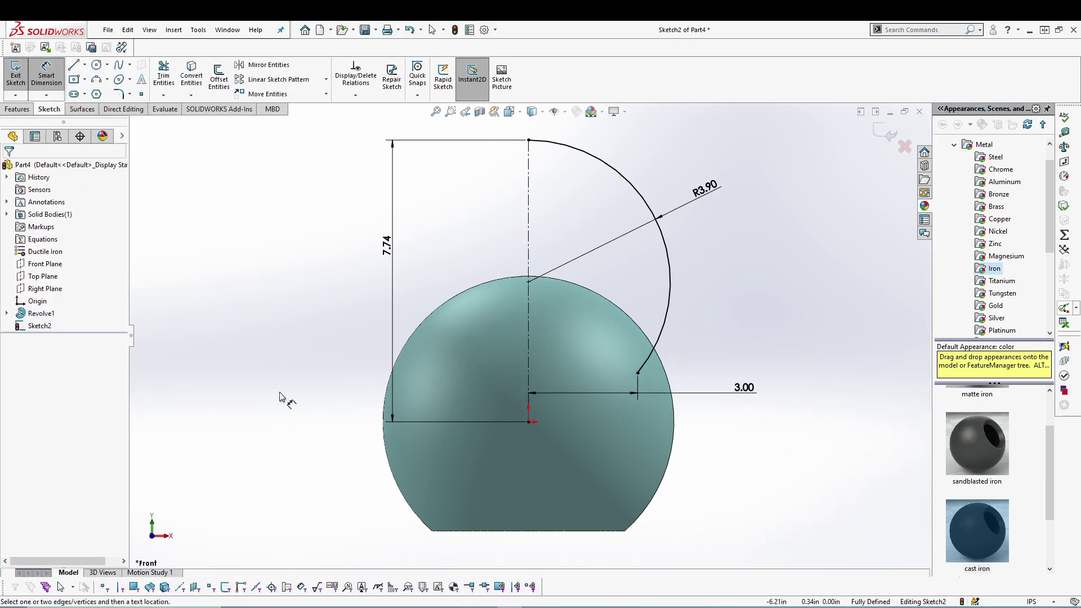
click(16, 73)
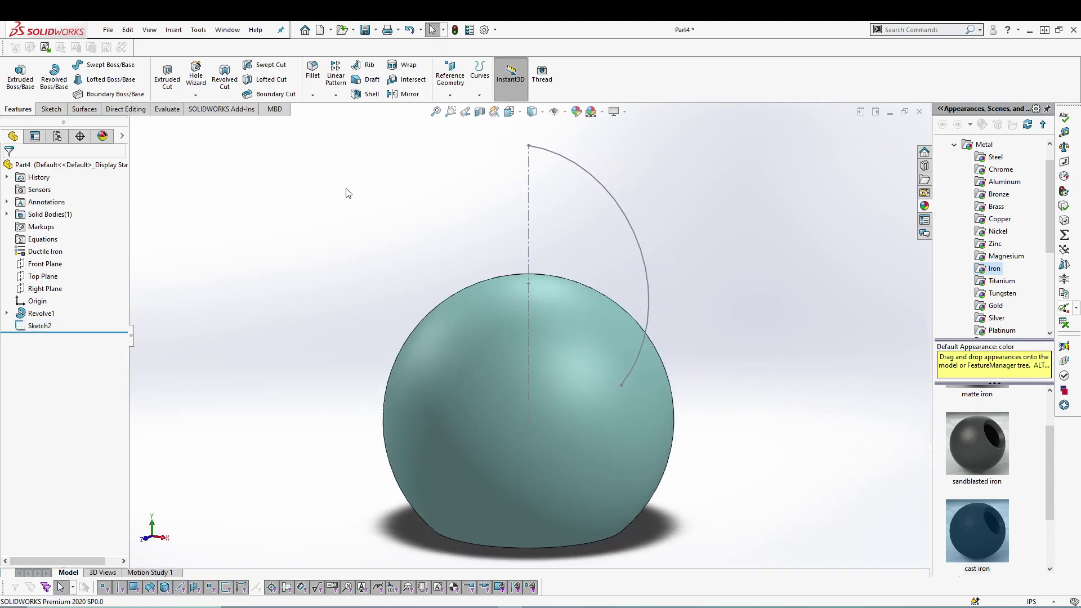
Create Plane1 perpendicular to the handle arc through its lower endpoint, then select it
click(450, 95)
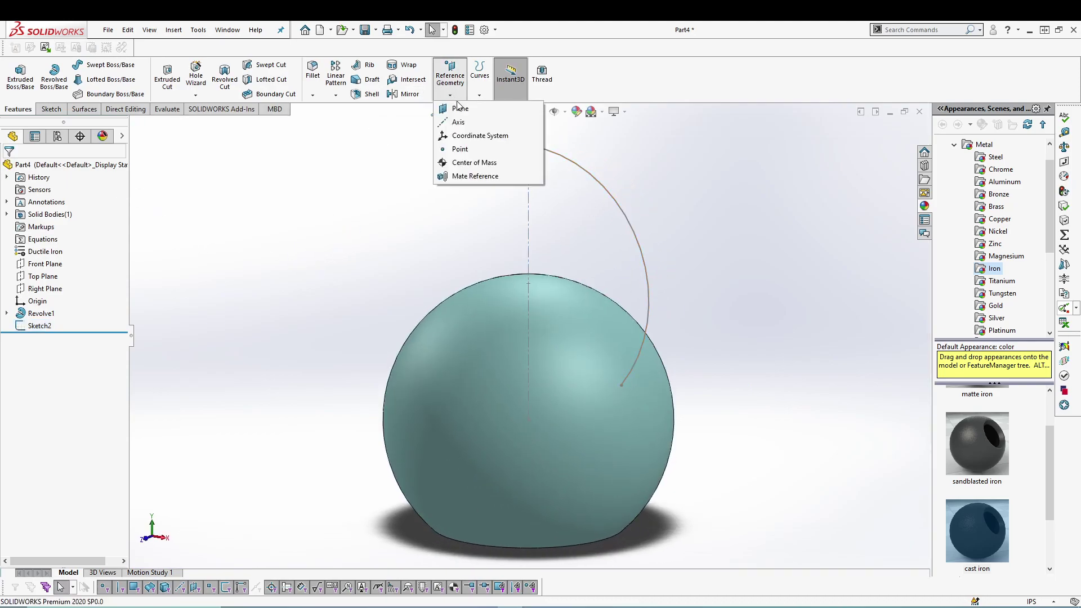
click(459, 109)
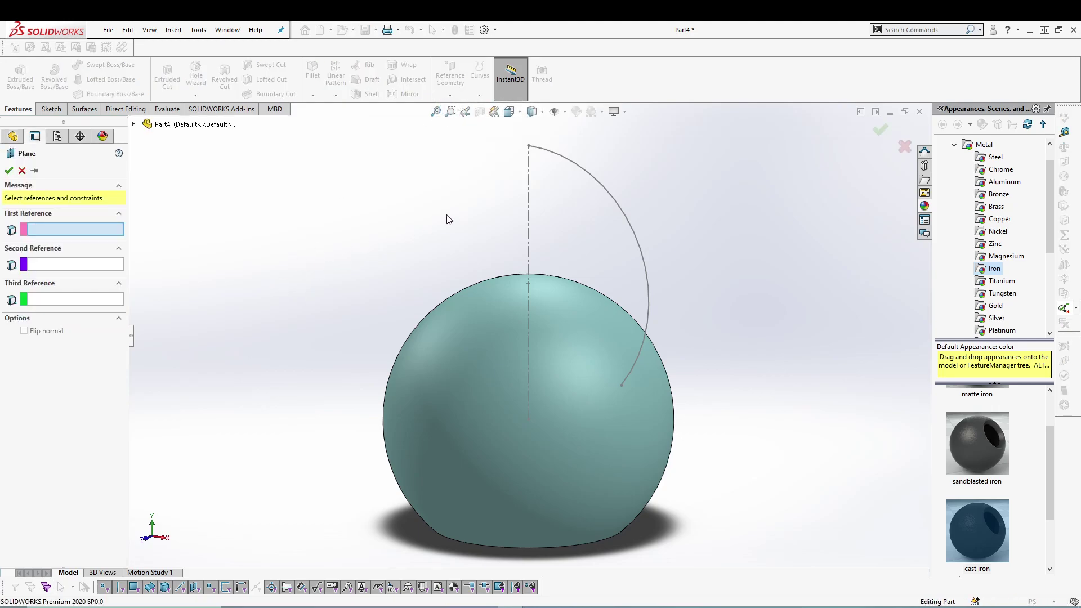
click(556, 157)
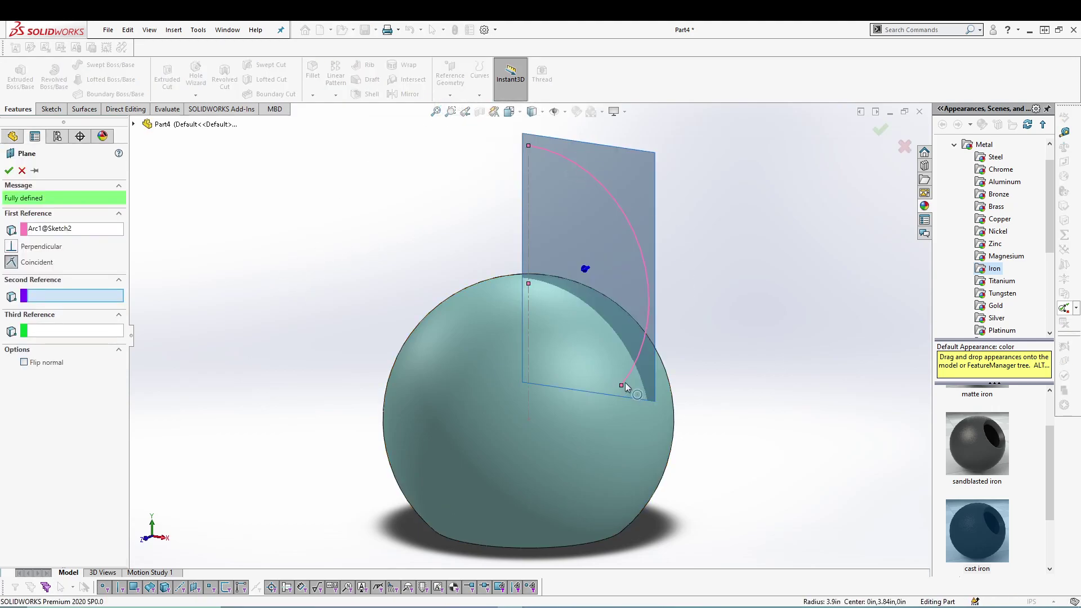
click(621, 386)
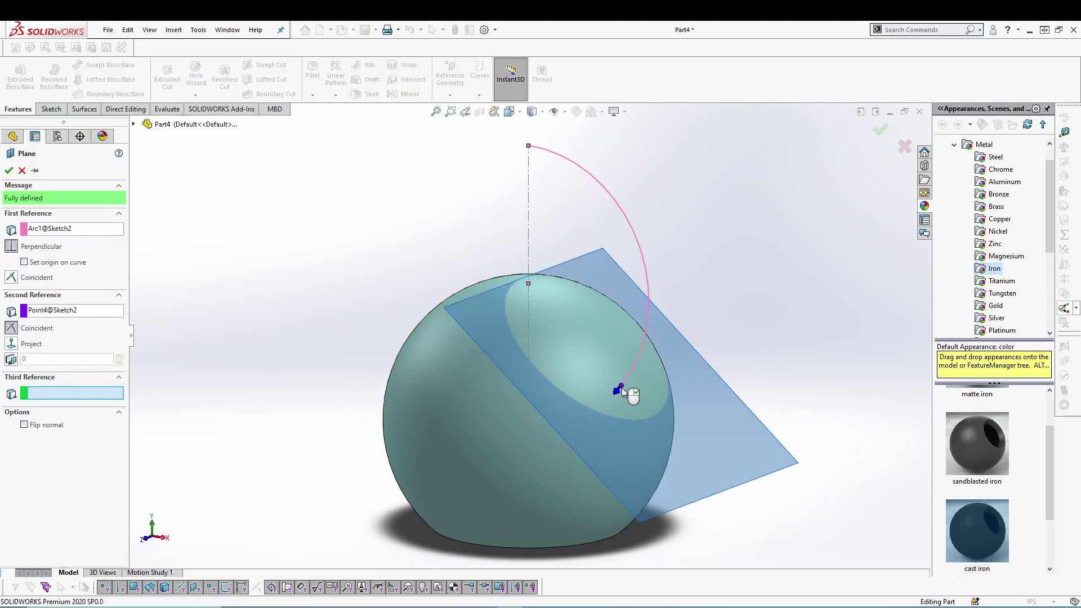
click(9, 170)
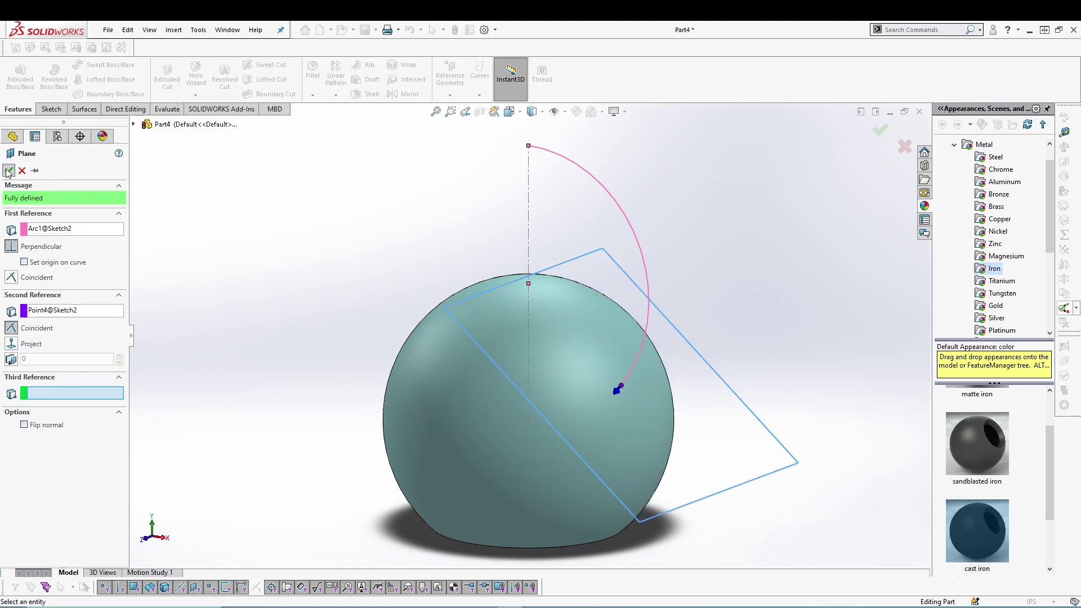
click(744, 434)
Sketch a circle on Plane1 and dimension its diameter to 1.25
click(786, 403)
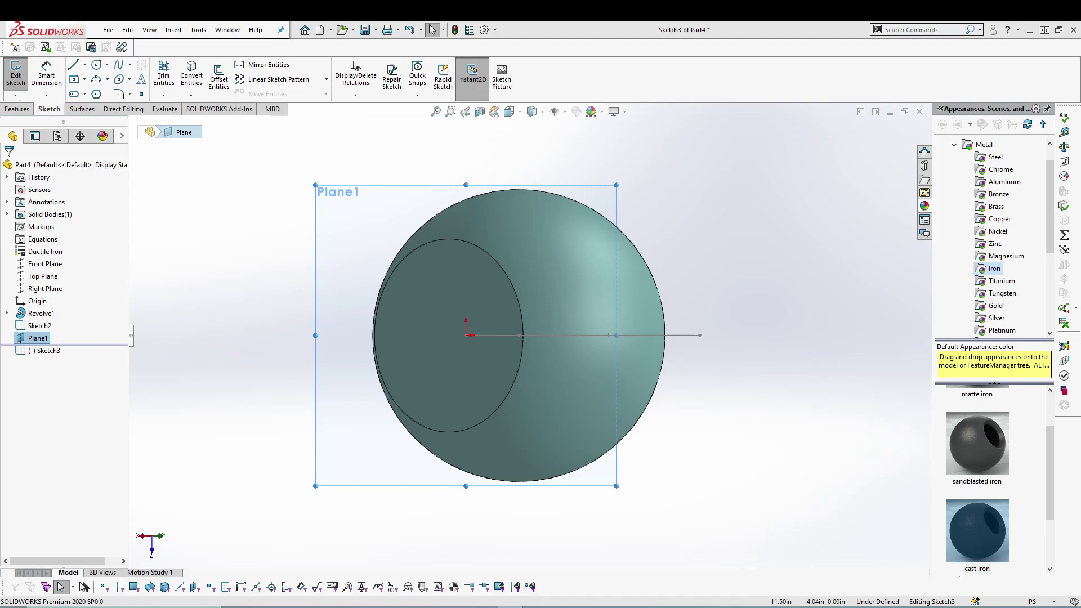
click(97, 64)
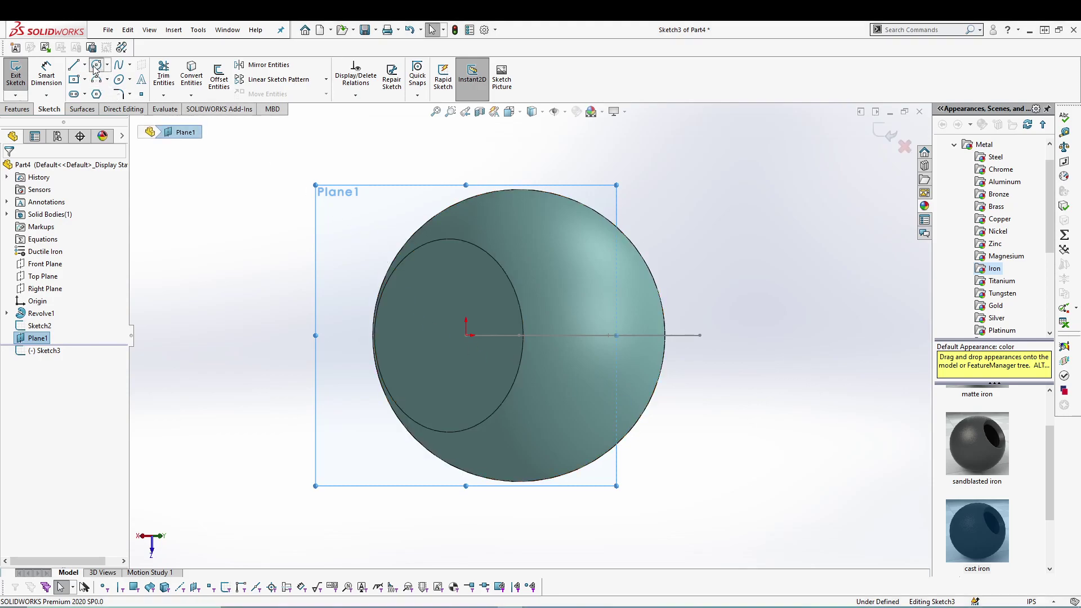
click(256, 312)
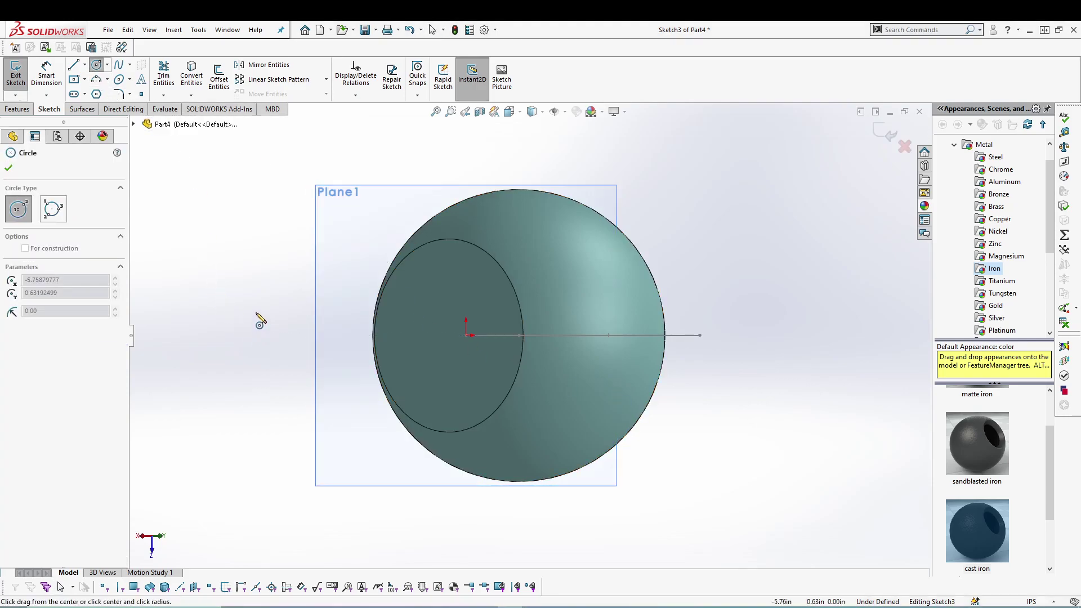
click(282, 302)
right_click(241, 234)
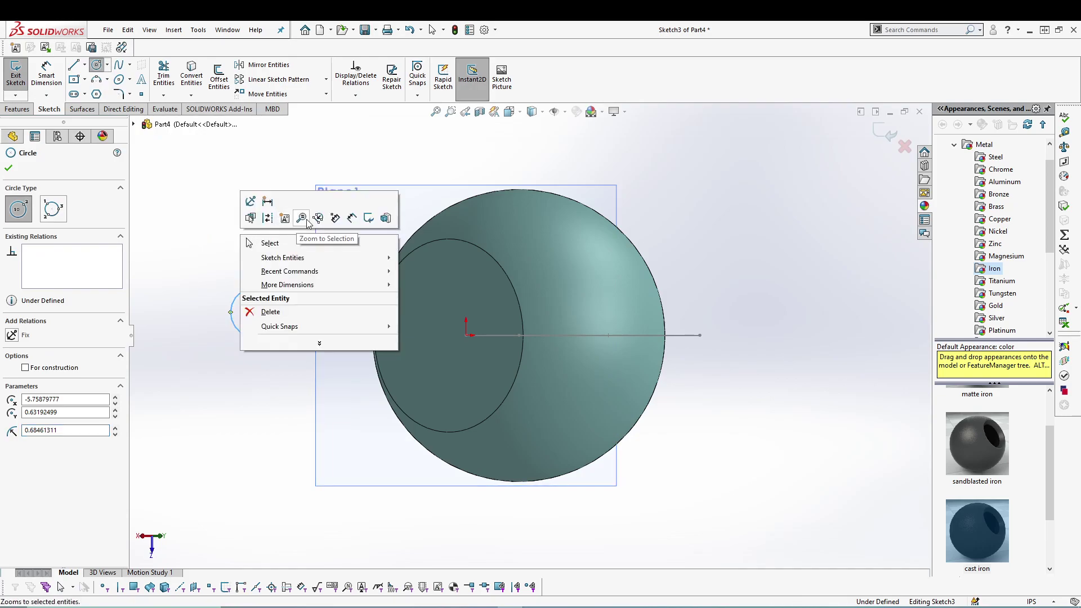
click(352, 219)
click(232, 300)
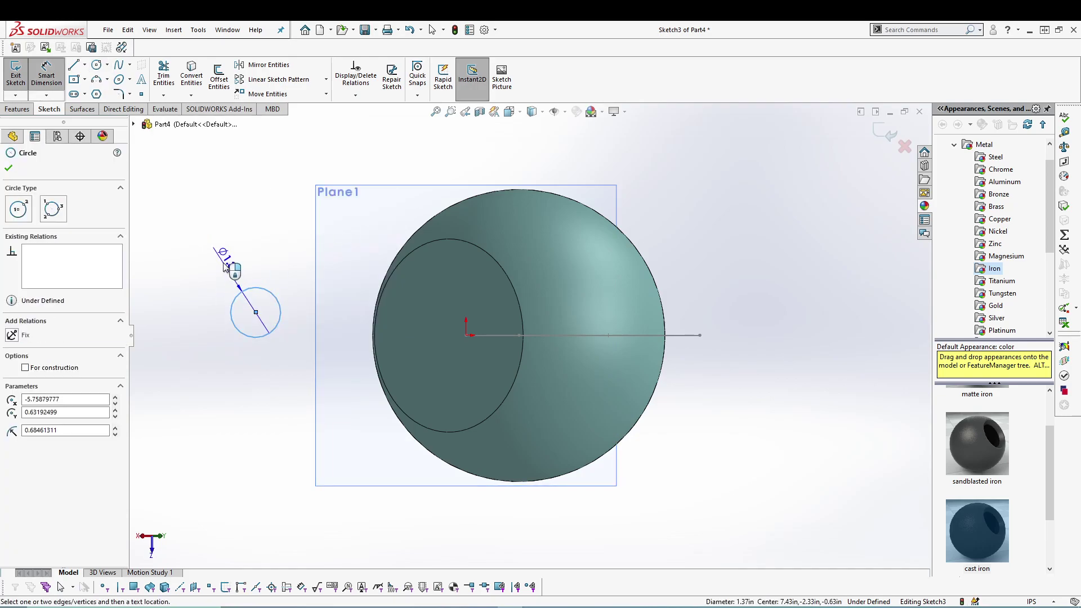
click(225, 252)
text(1.25)
key(Return)
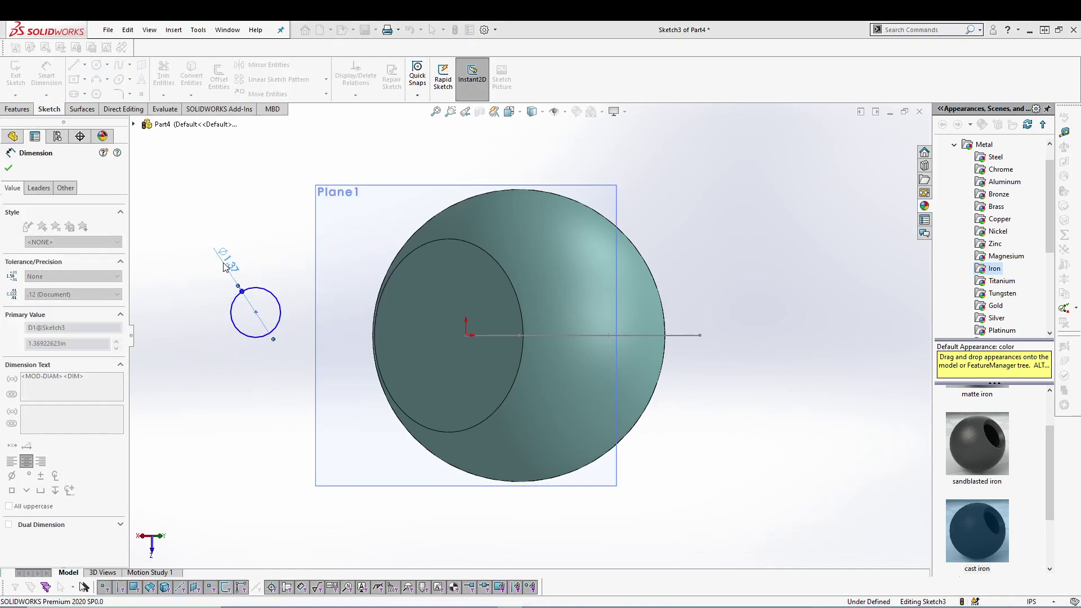
key(Escape)
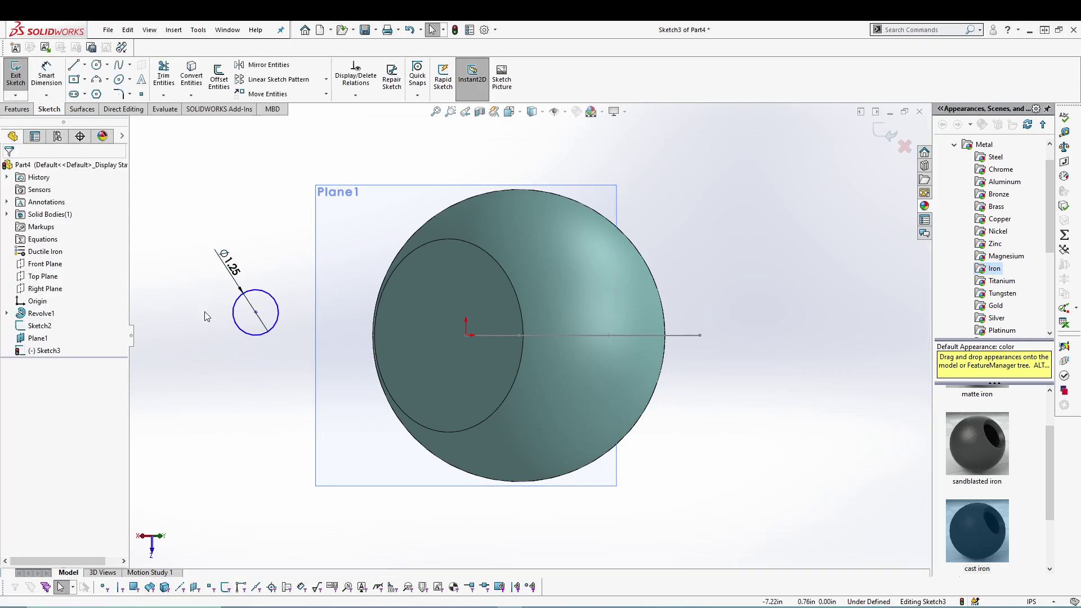
Add a Pierce relation between the circle's centre and the handle arc
click(255, 312)
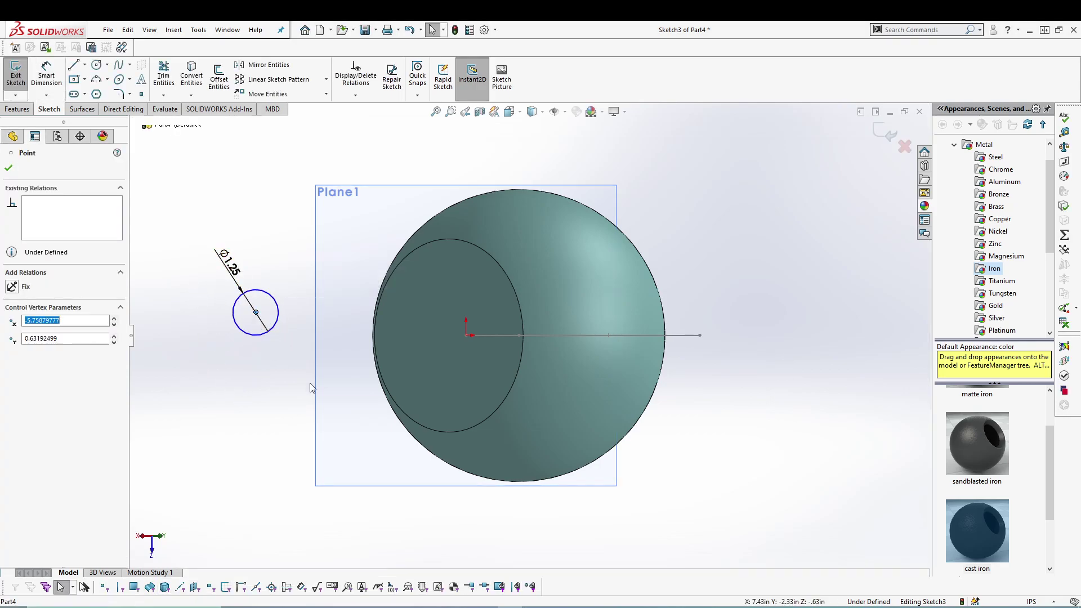
click(465, 336)
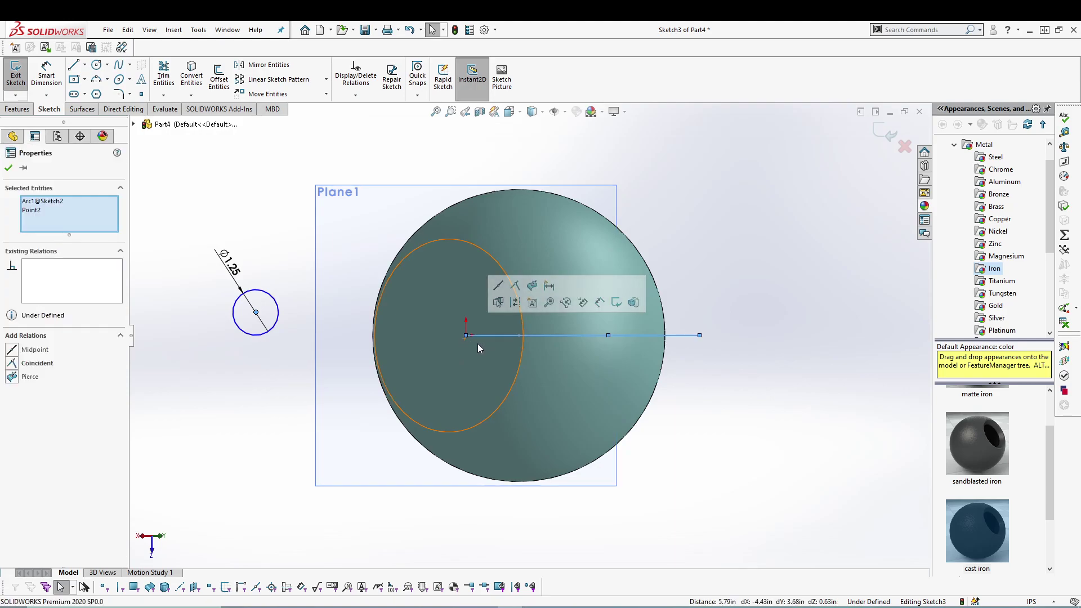
click(514, 286)
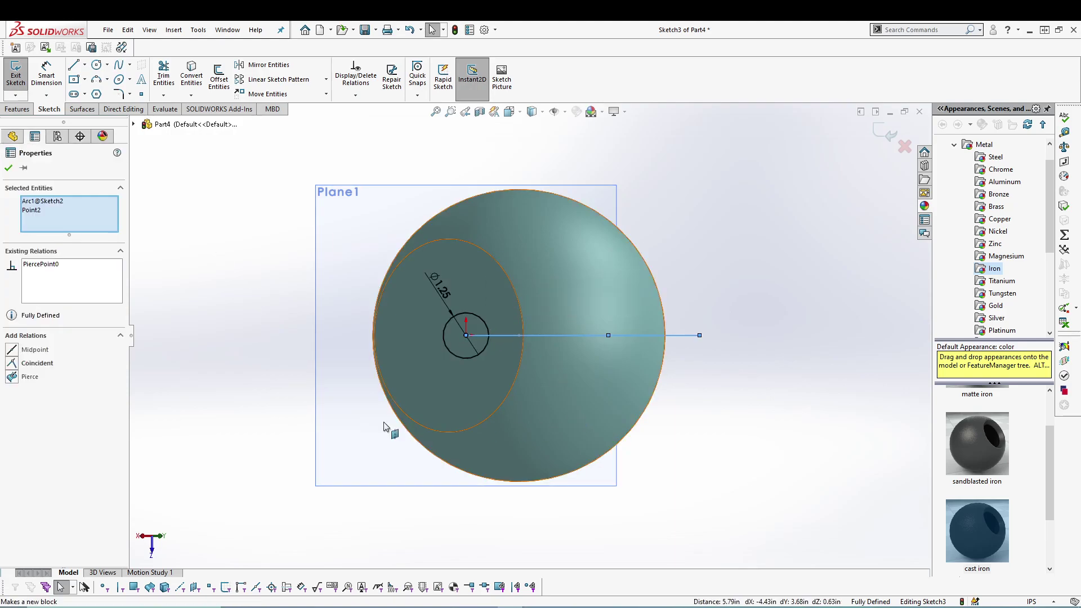
click(216, 303)
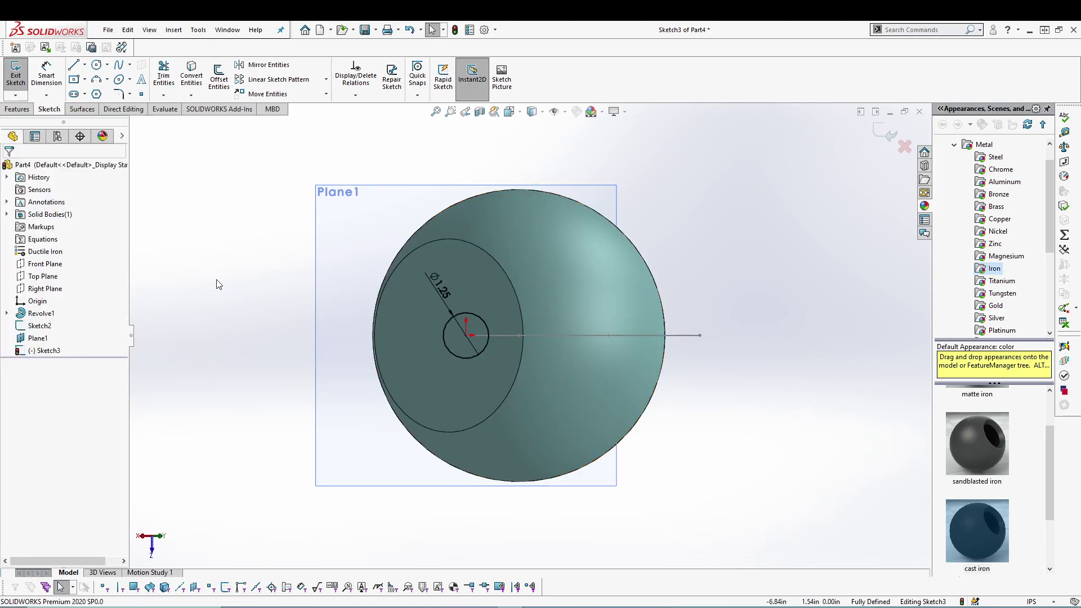
Sweep the circle profile (Sketch3) along the handle arc (Sketch2) to create Sweep1
right_click(219, 230)
click(260, 285)
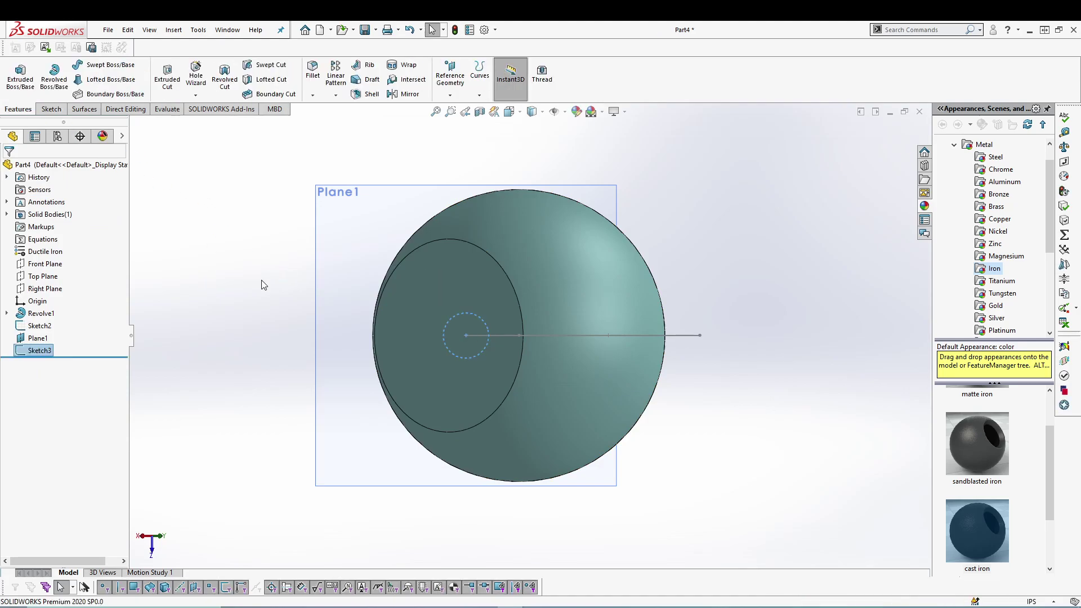
mouse_move(260, 285)
middle_down()
mouse_move(354, 384)
mouse_move(282, 451)
mouse_move(485, 449)
mouse_move(434, 529)
middle_up()
click(108, 65)
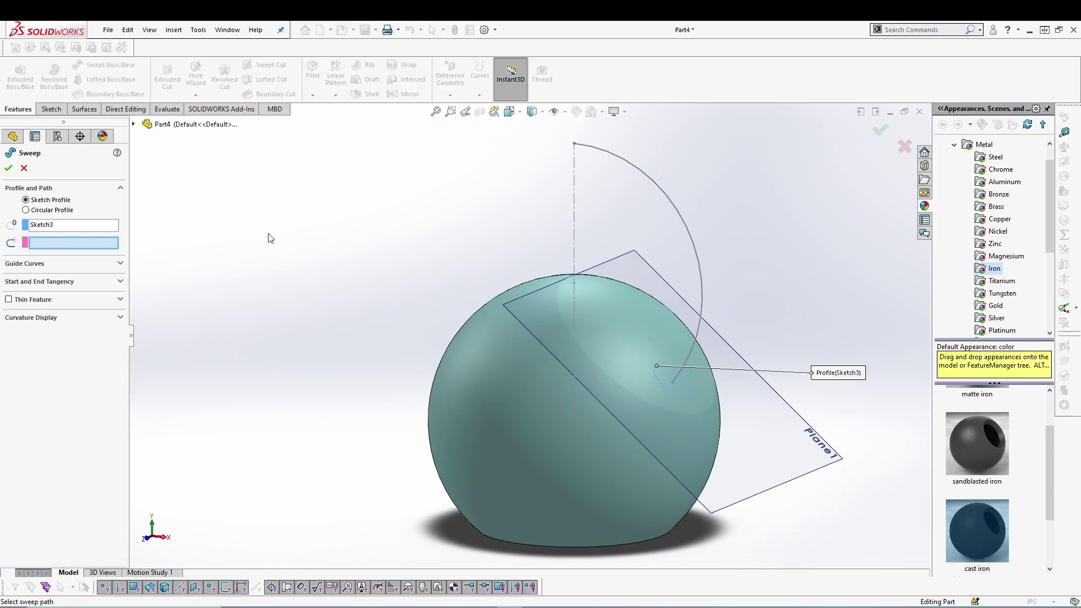
click(46, 244)
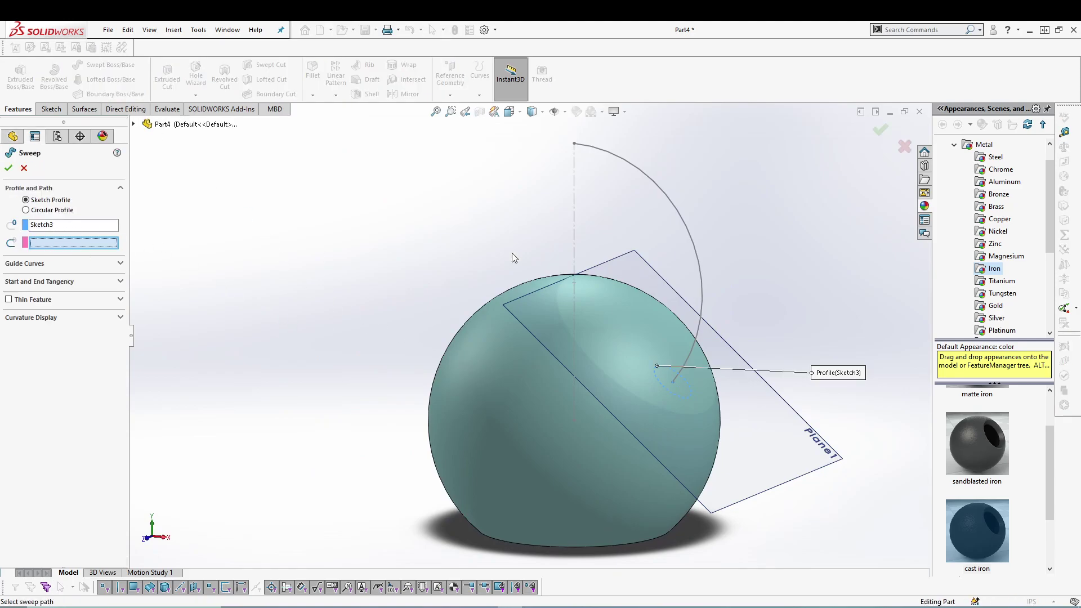
click(679, 214)
click(8, 167)
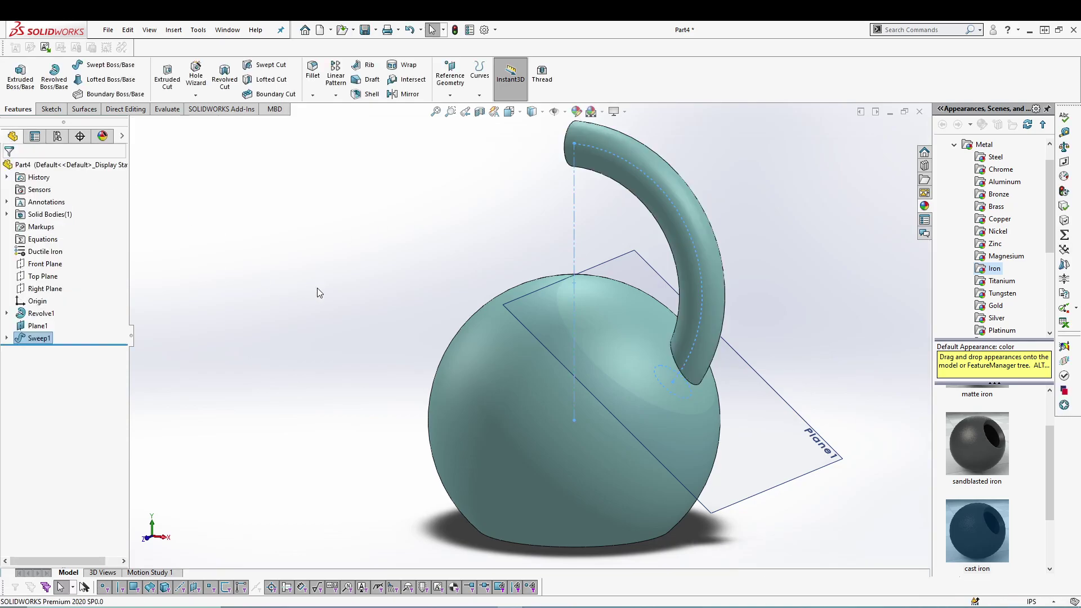
Mirror Sweep1 about the handle's top end face to complete the loop
click(407, 94)
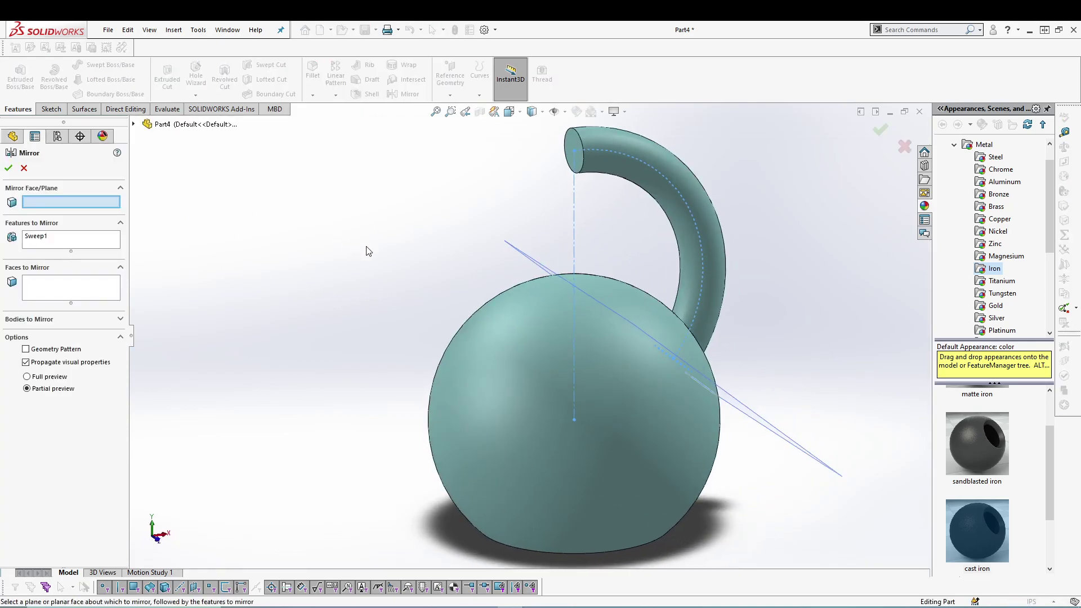
click(576, 146)
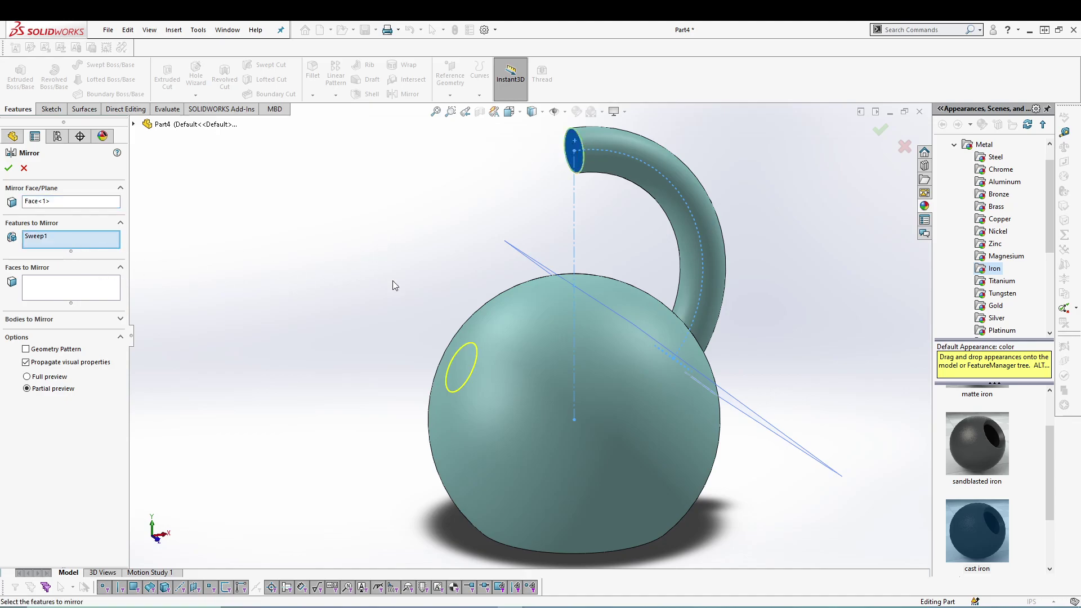
click(8, 168)
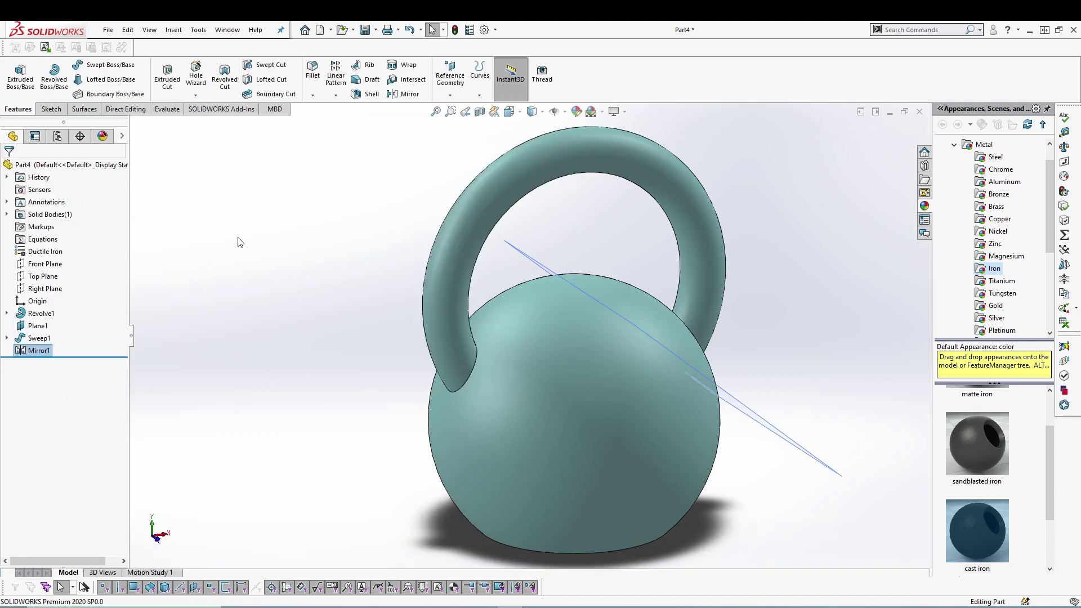
Fillet both handle-to-body junction edges with a 0.50 in radius
middle_drag(285, 259, 246, 263)
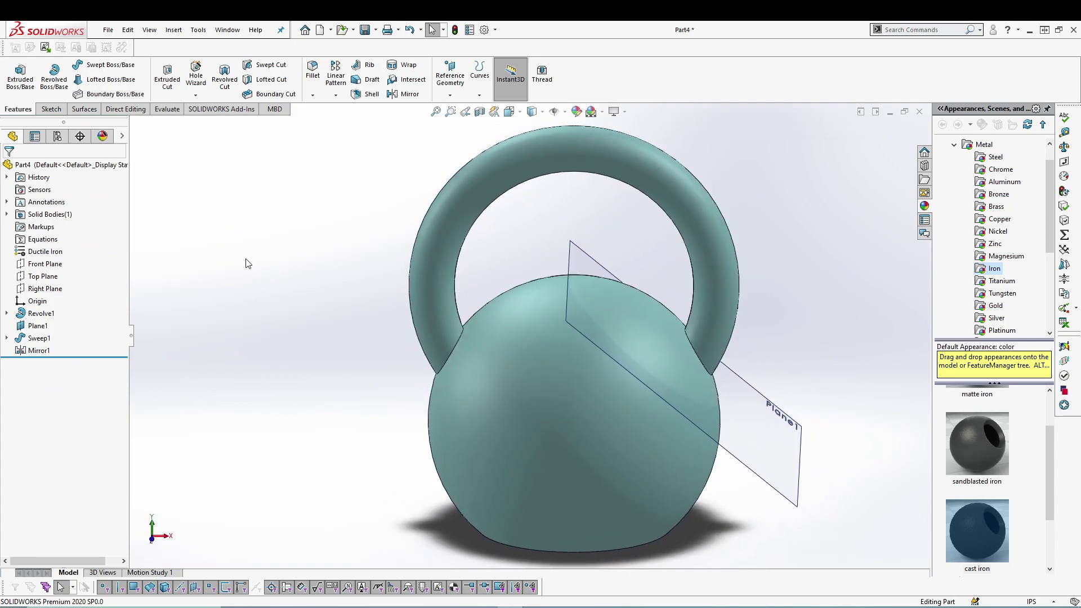
click(313, 71)
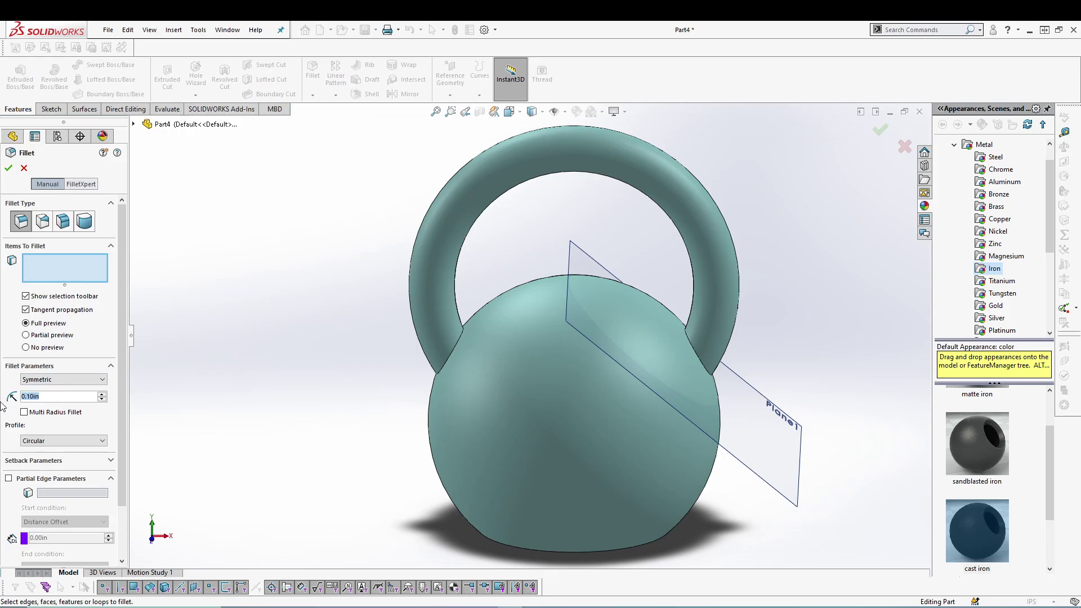
text(0.5)
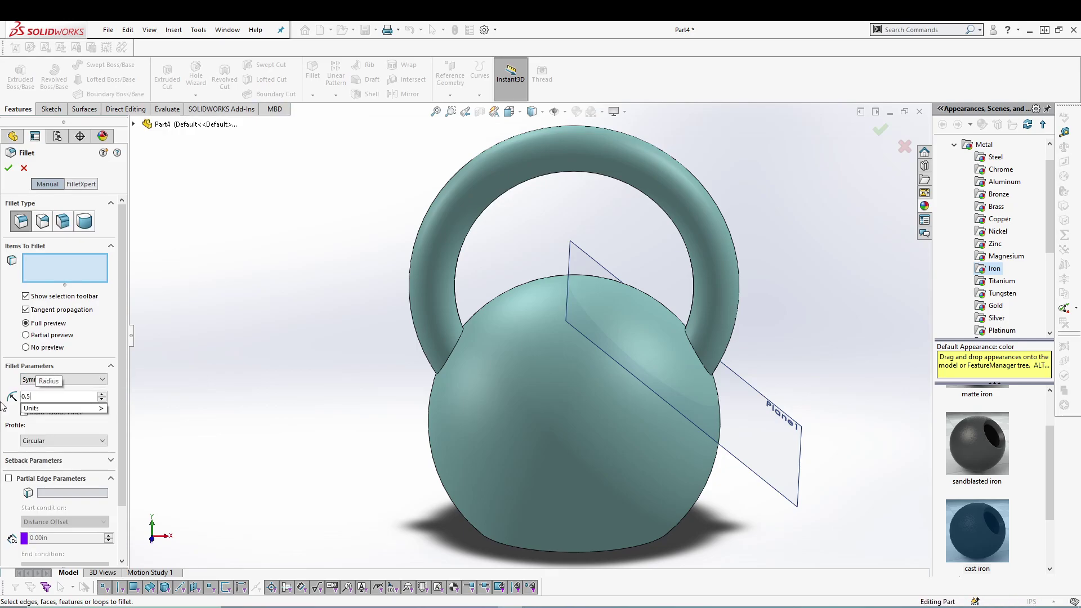
click(454, 350)
middle_drag(705, 347, 736, 364)
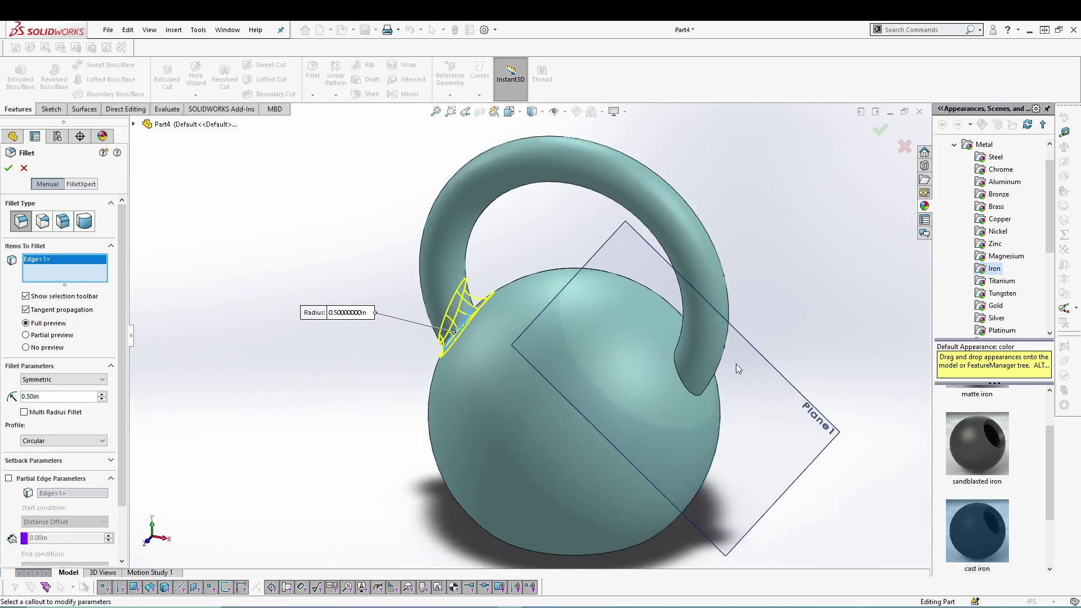
click(690, 392)
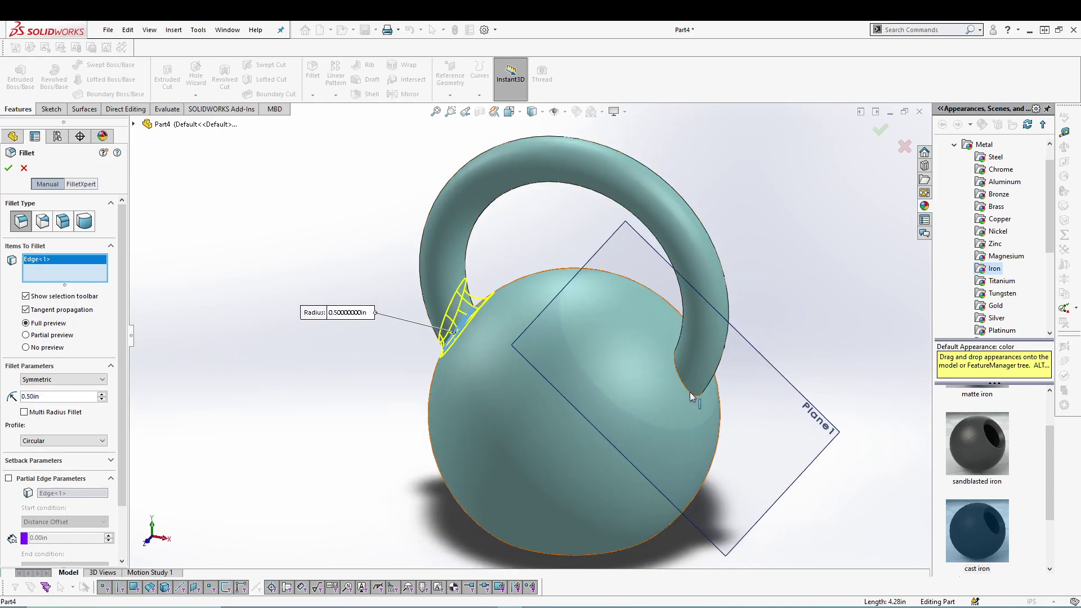
click(9, 169)
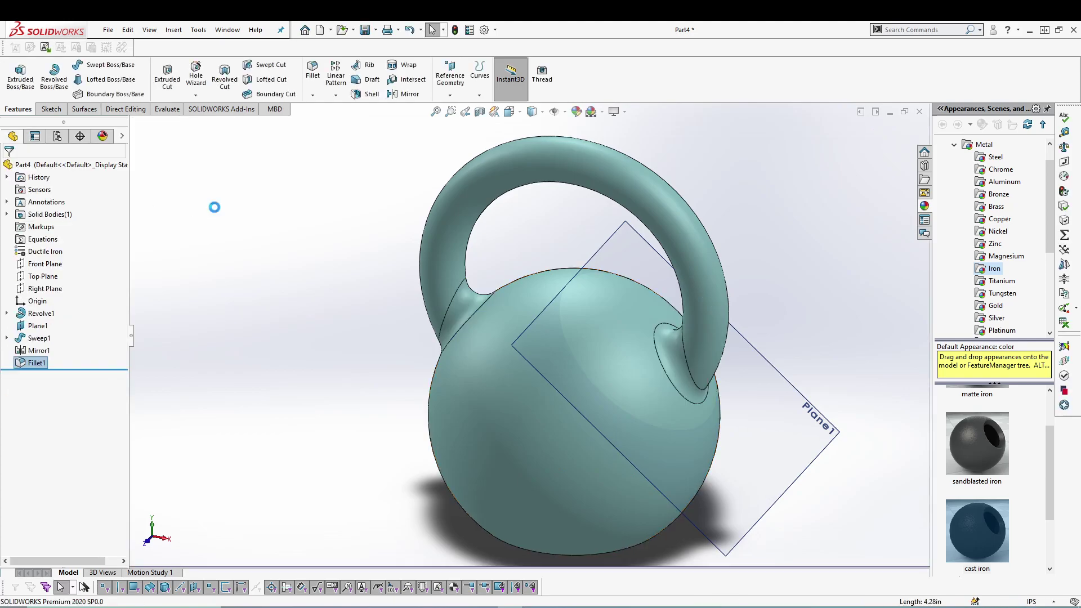
Fillet the kettlebell's bottom edge with a 1.00 in radius
click(319, 85)
key(ctrl+1)
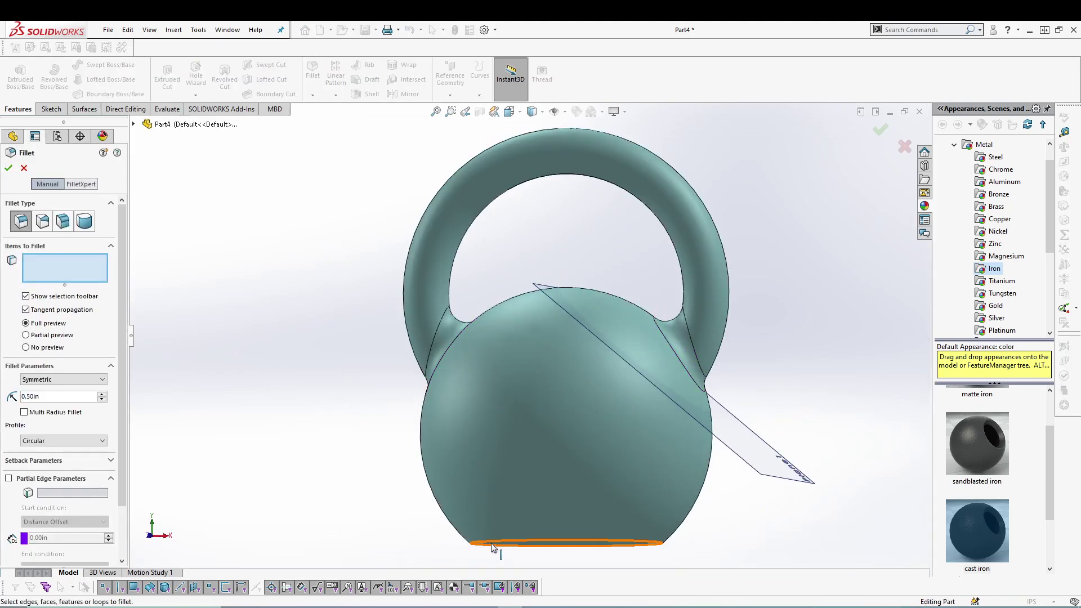
click(491, 547)
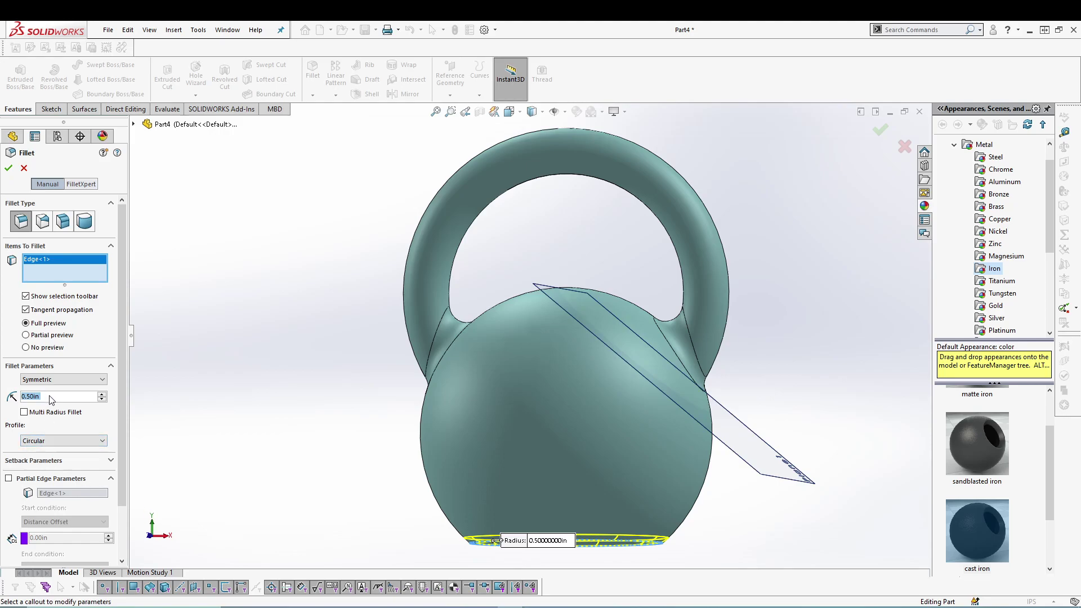
text(1)
key(Return)
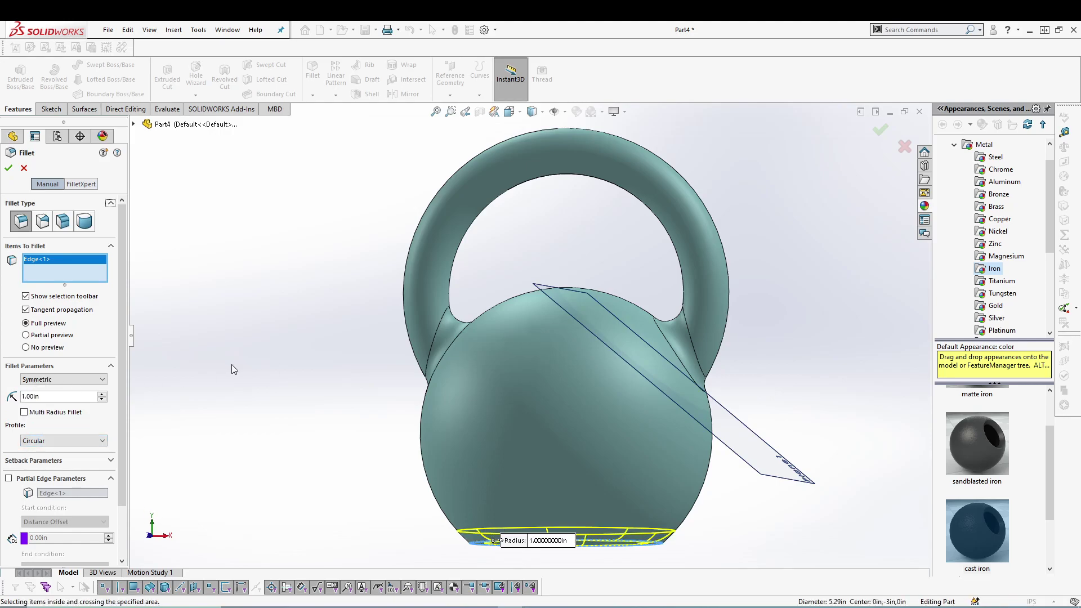
click(10, 168)
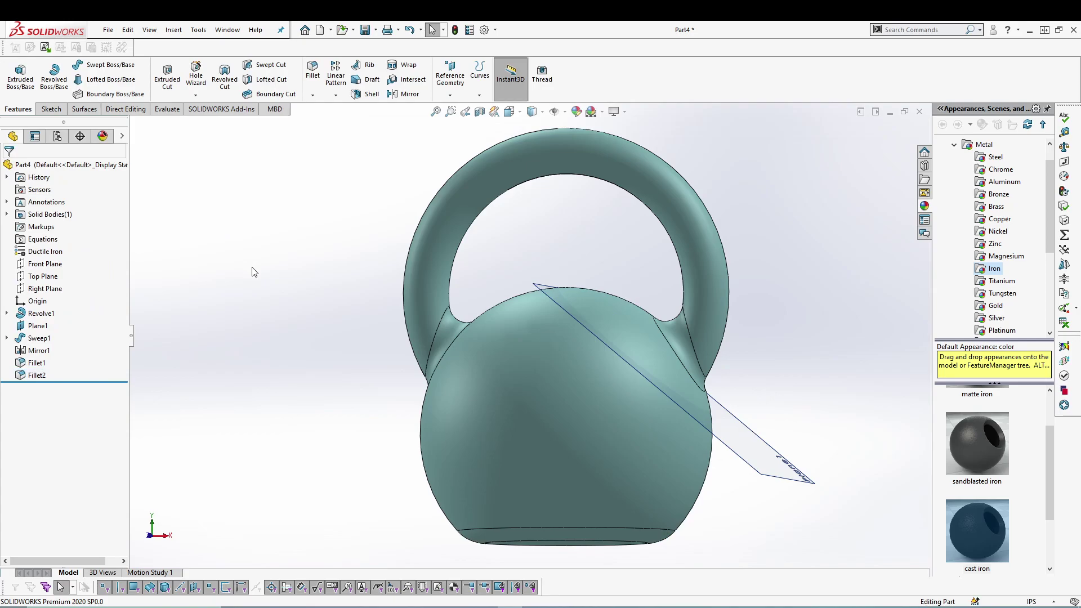
middle_drag(251, 270, 314, 364)
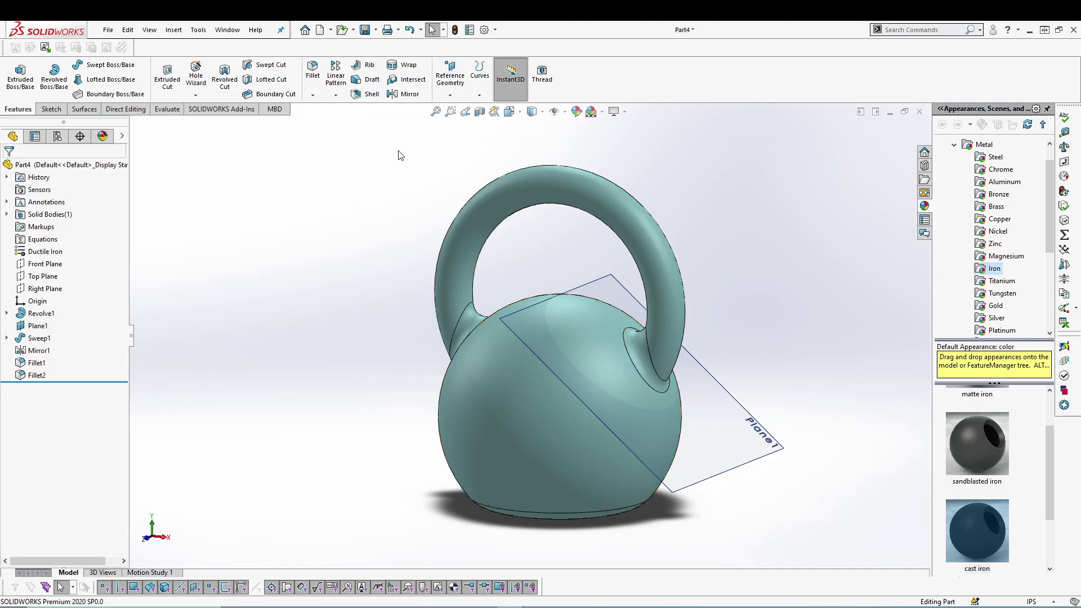
Create Plane2 parallel to the Front Plane at a 3.50 in offset
click(453, 92)
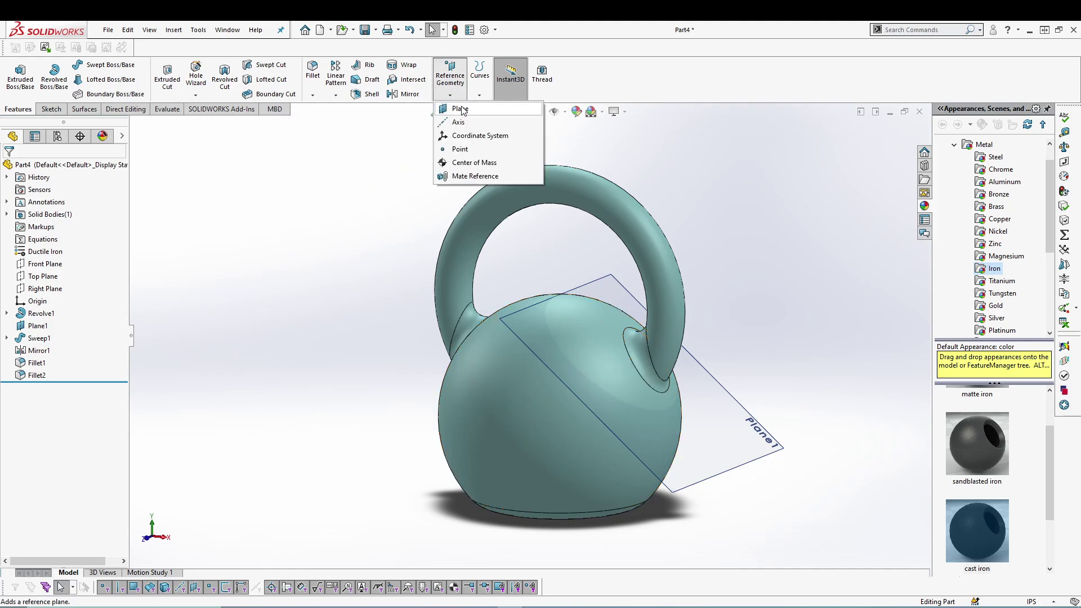
click(460, 109)
click(133, 124)
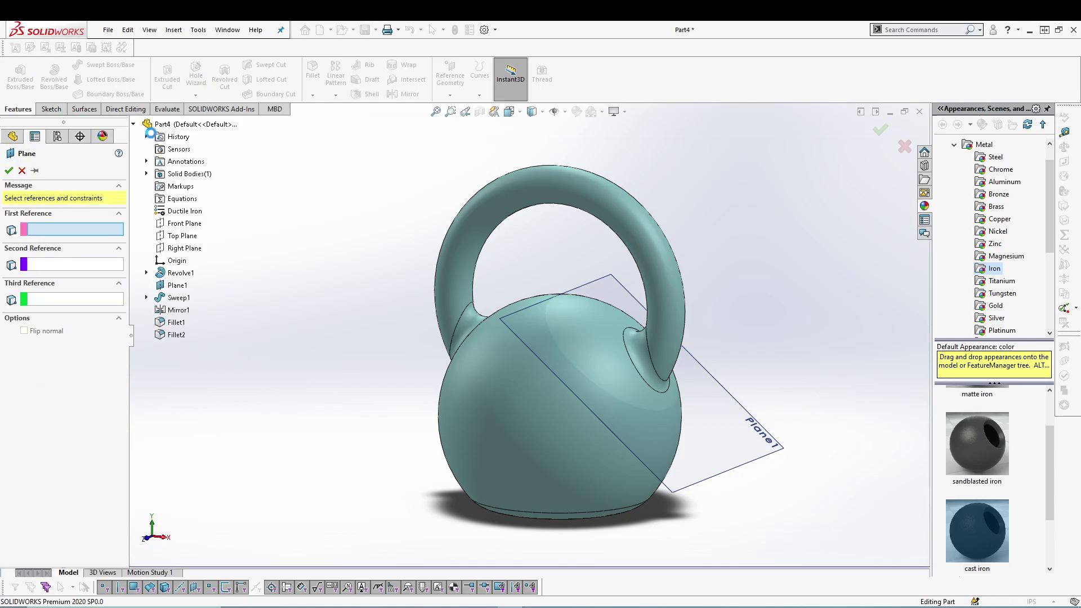
click(182, 224)
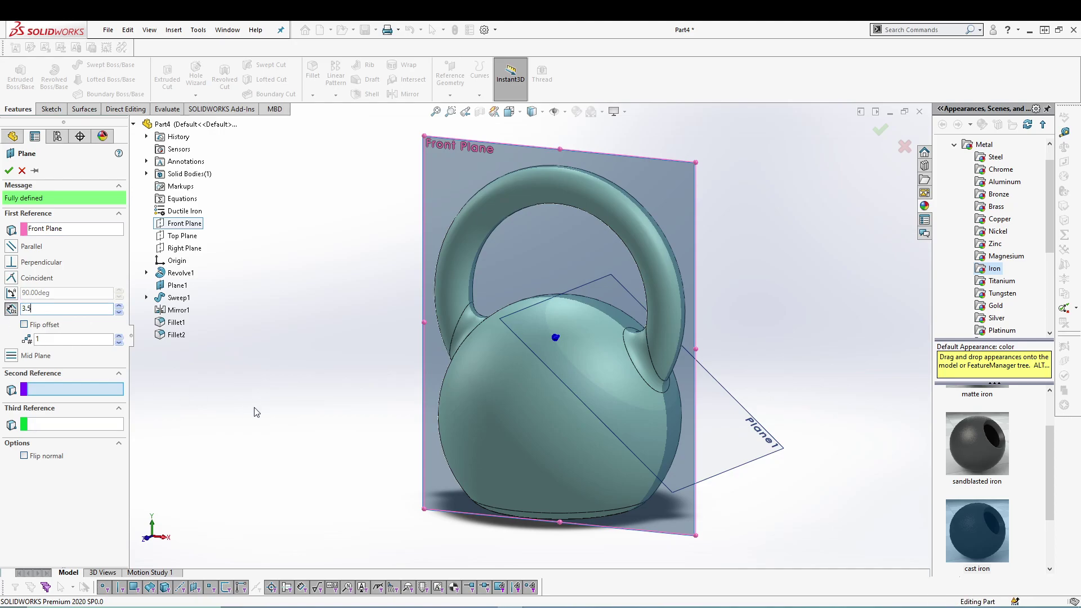
key(Return)
middle_drag(285, 410, 350, 450)
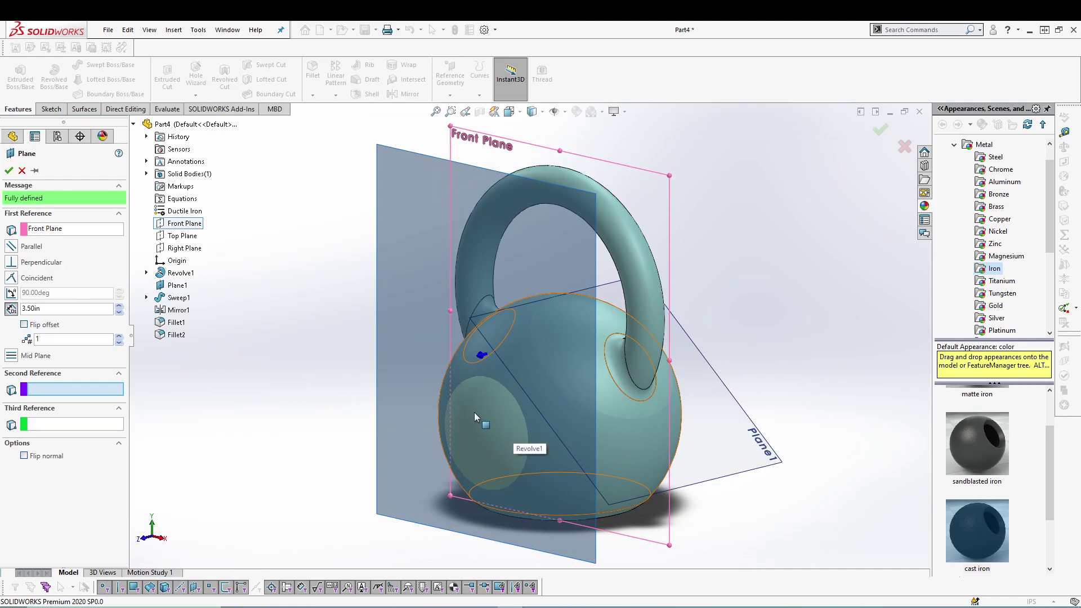
click(9, 171)
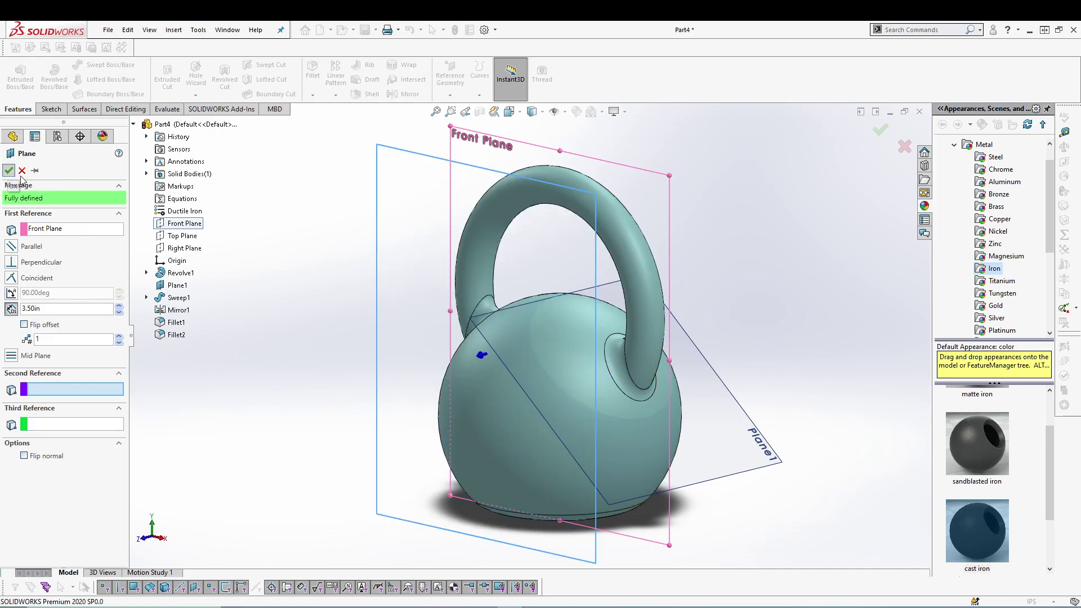
click(416, 232)
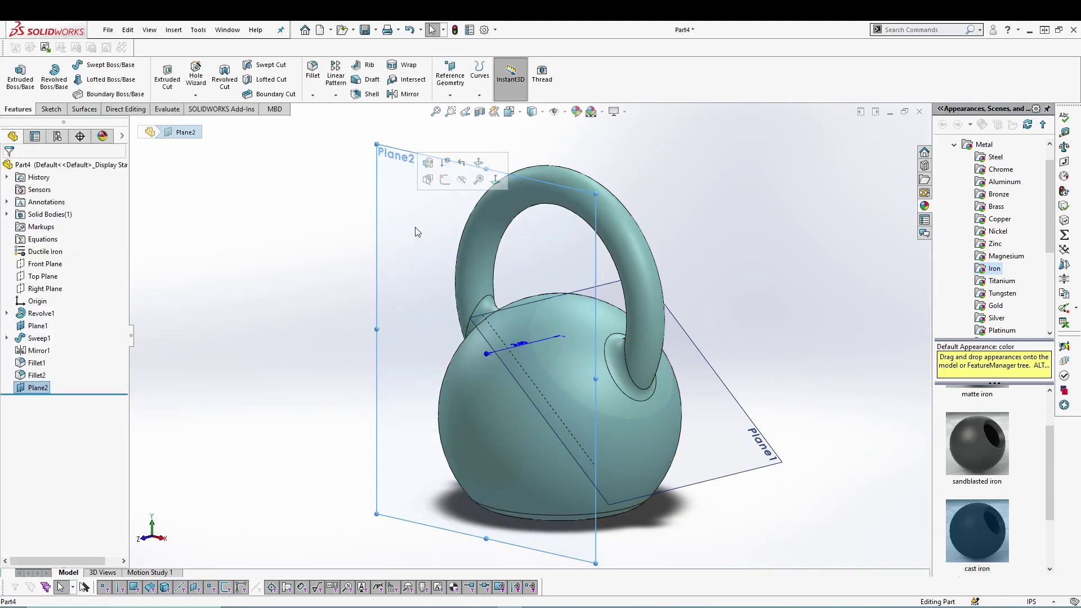
Sketch a circle centred at the origin on Plane2 and dimension it Ø4.50
click(445, 179)
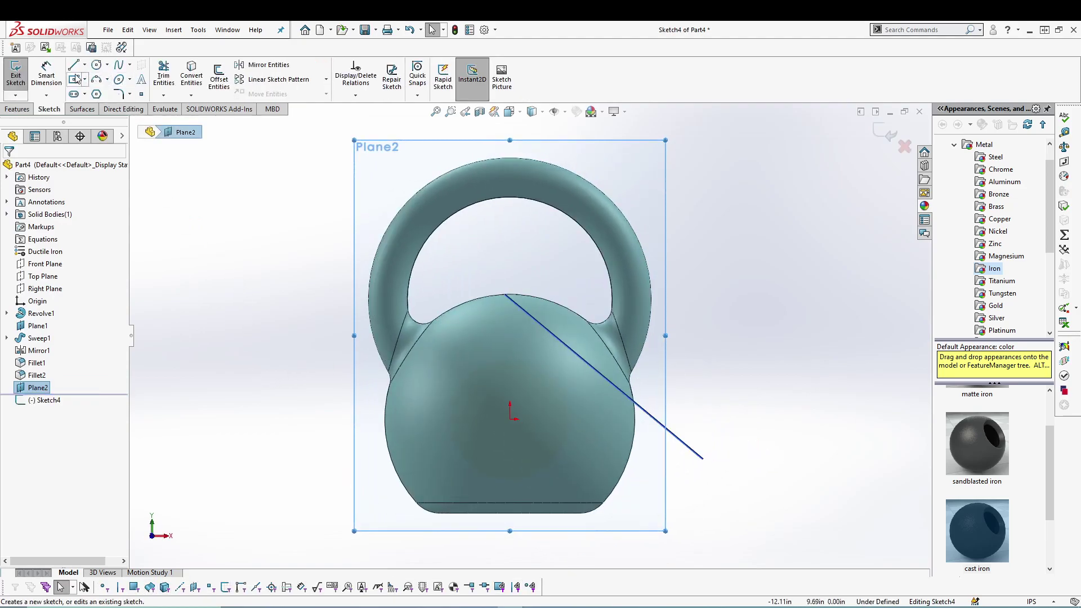
click(96, 66)
click(511, 417)
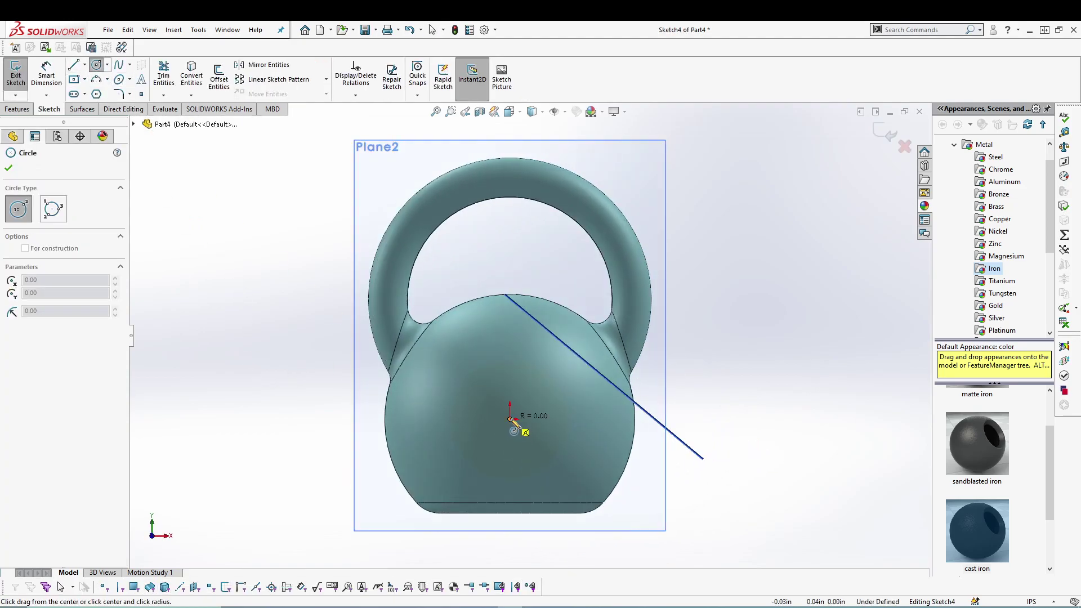
click(560, 379)
right_click(778, 270)
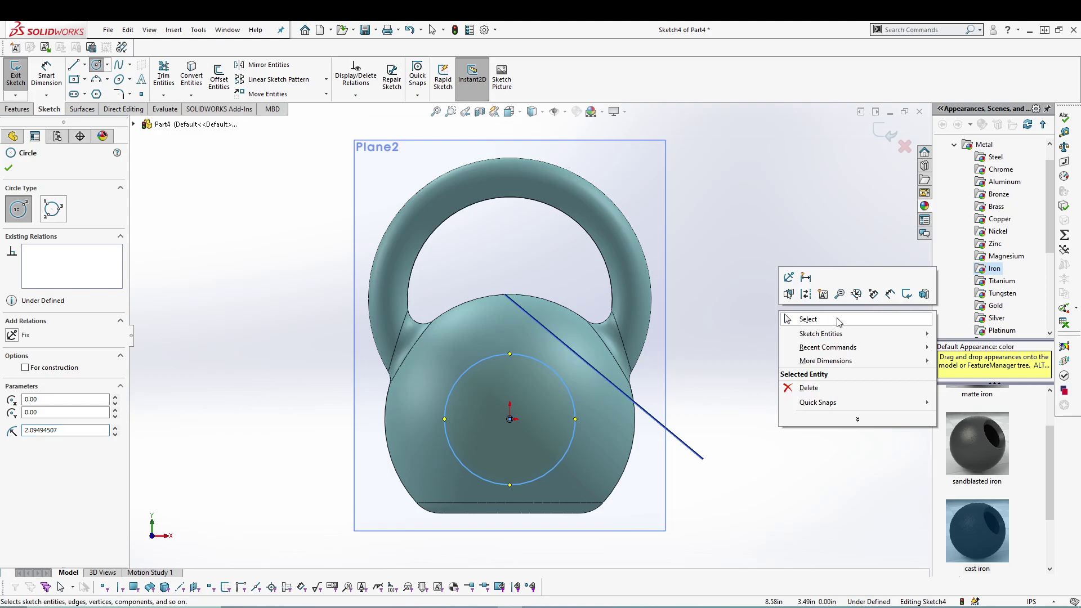
click(901, 293)
click(575, 427)
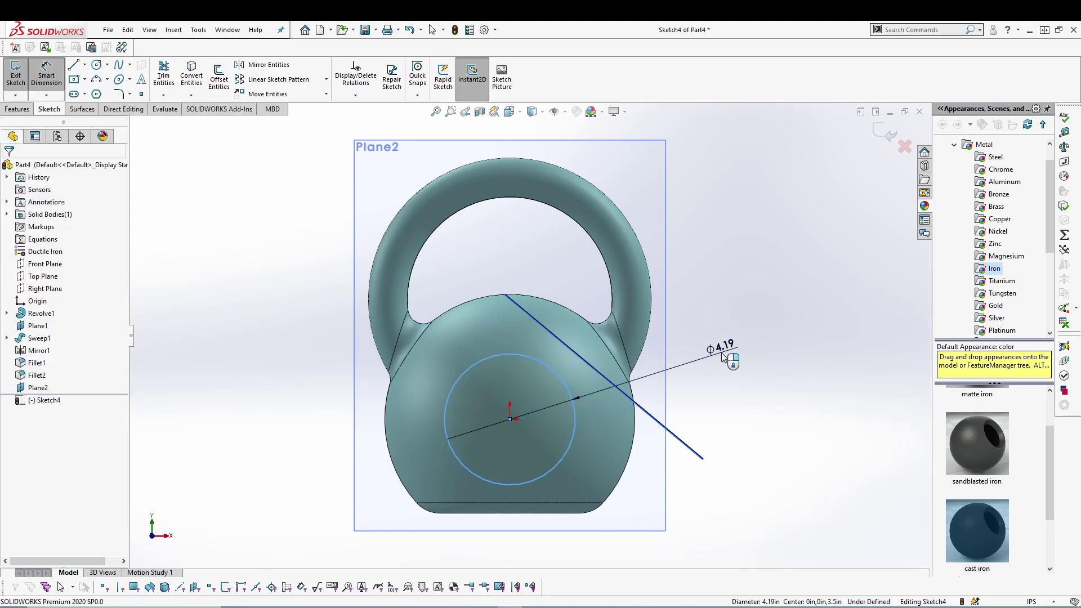
click(720, 352)
text(4.5)
key(Return)
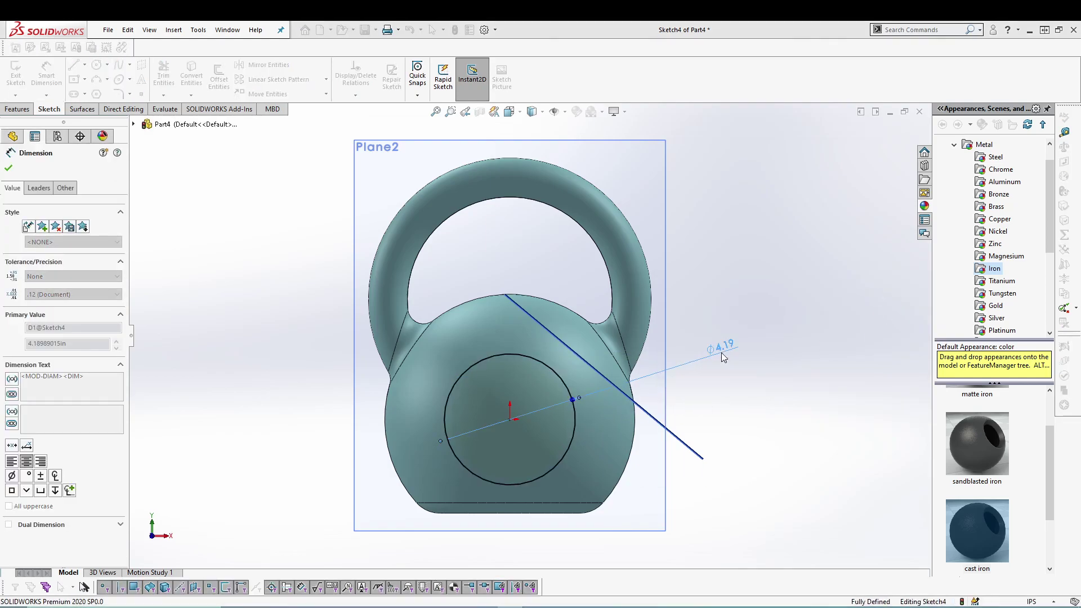
click(756, 388)
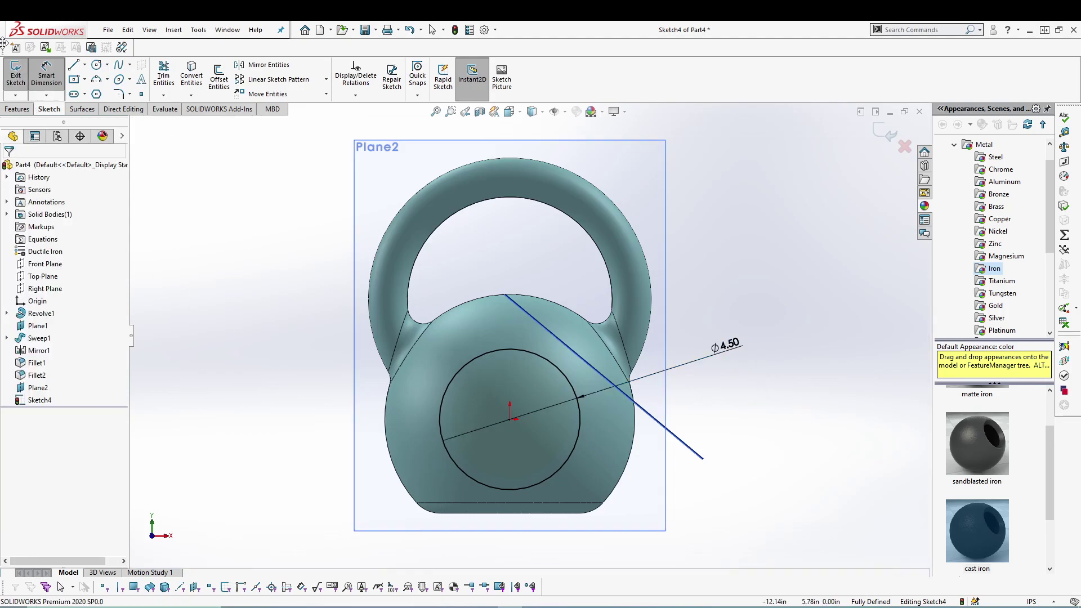
click(16, 75)
Extrude-cut the circle 0.10 in, reversed into the ball, keeping Body 1
mouse_move(289, 314)
middle_down()
mouse_move(269, 360)
mouse_move(215, 360)
middle_up()
click(169, 78)
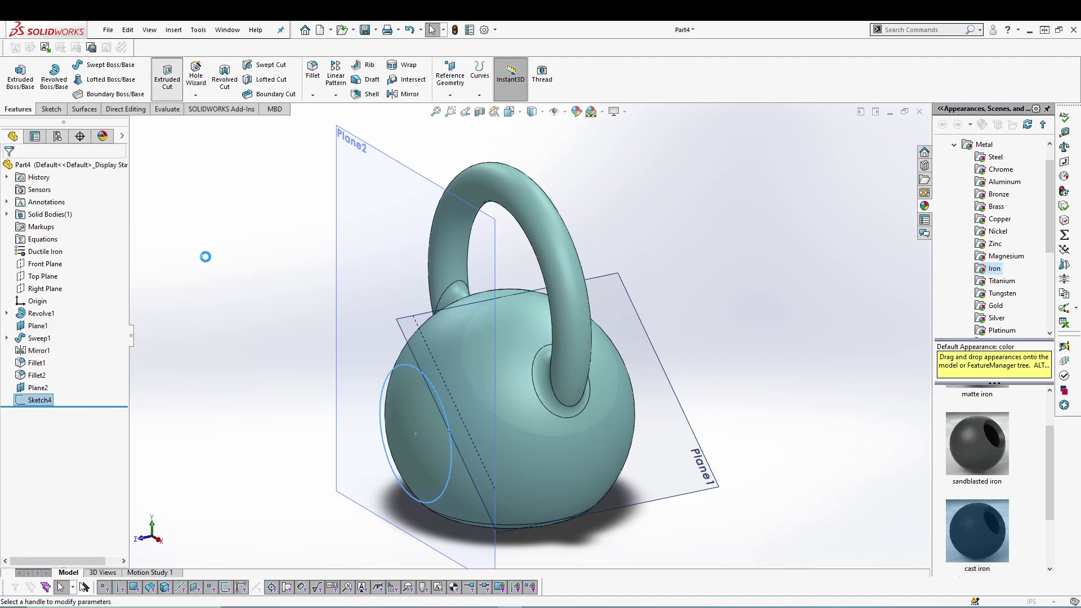
click(13, 235)
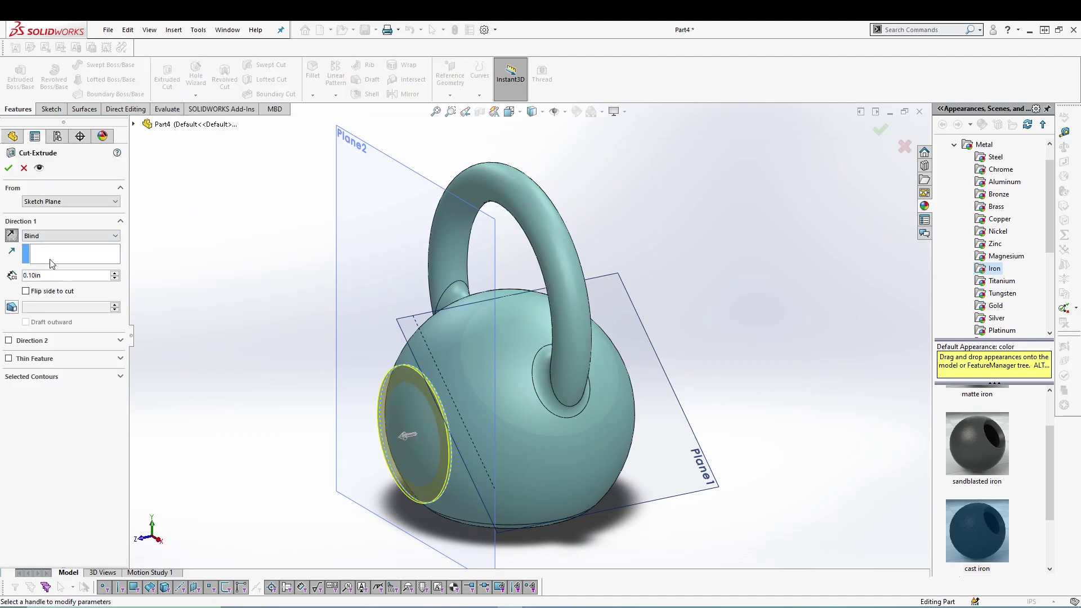
click(9, 168)
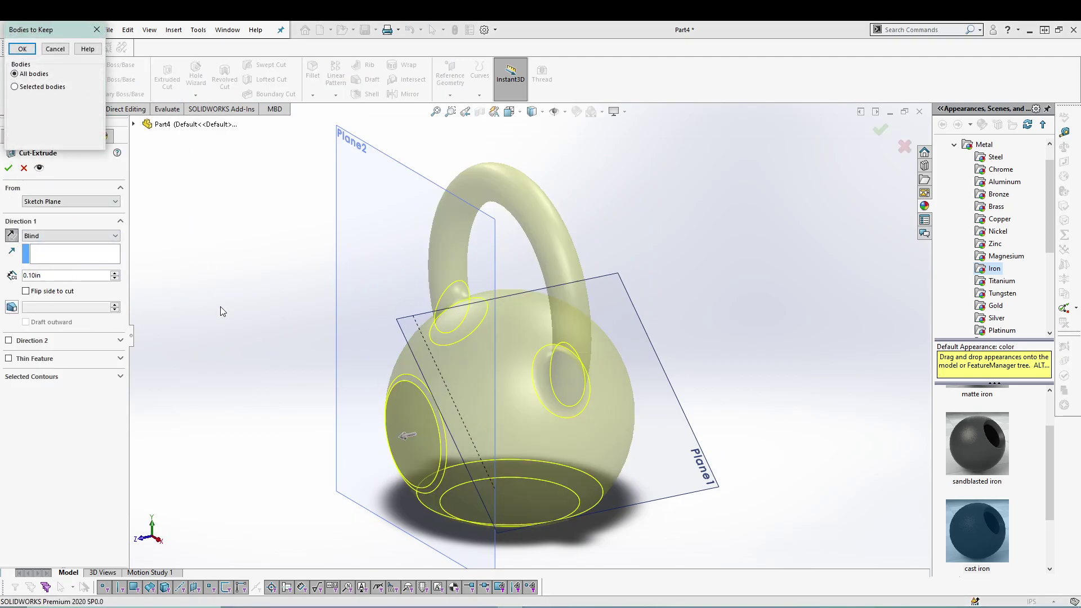
click(14, 86)
click(14, 103)
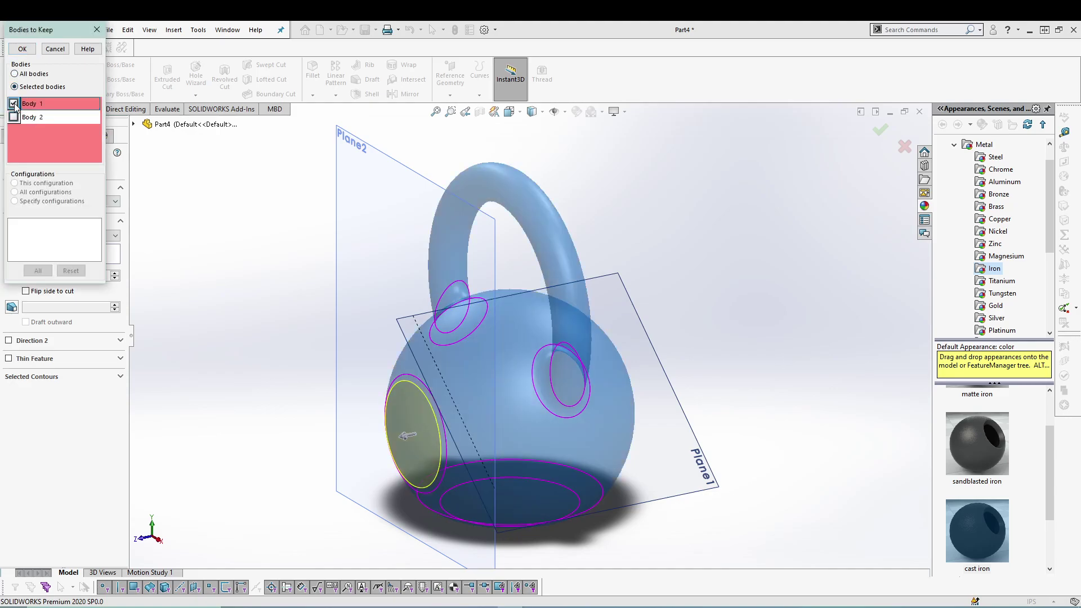
click(22, 50)
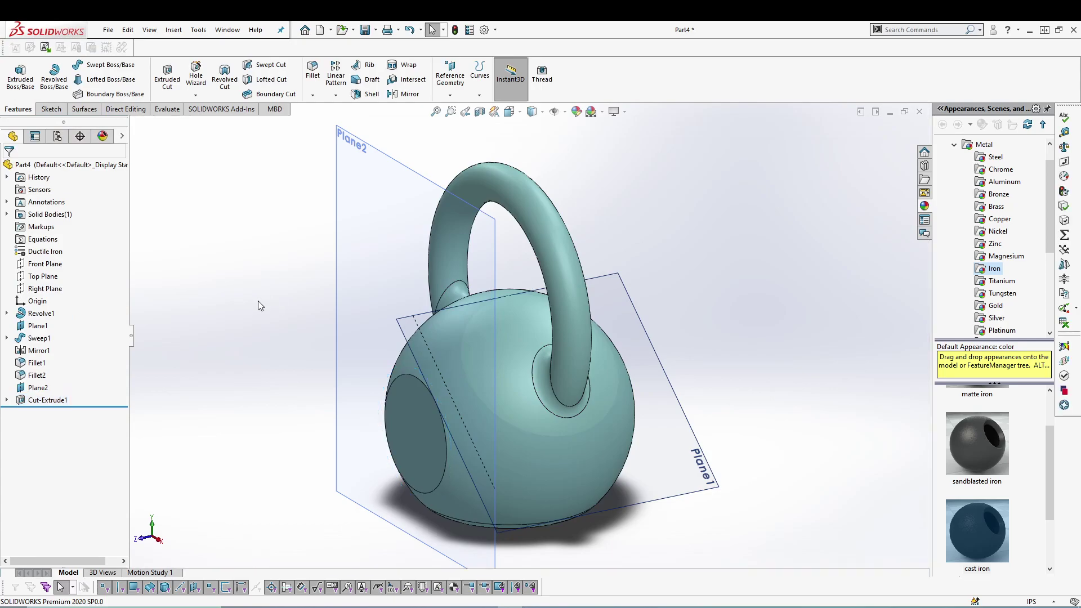
Hide Plane2 and Plane1, then select the recessed circular face
middle_drag(260, 304, 317, 317)
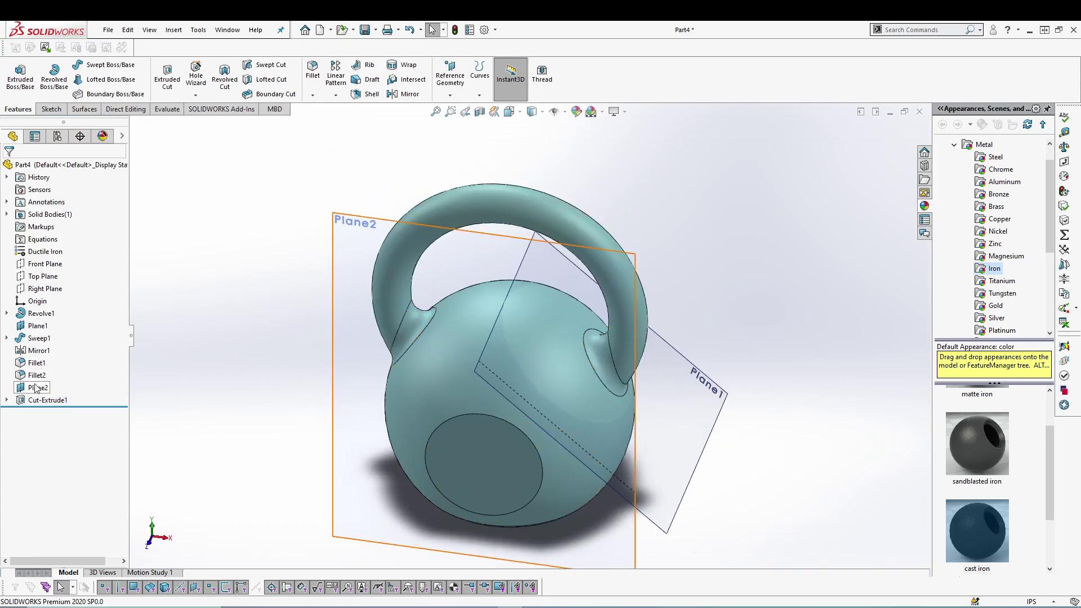
right_click(37, 387)
click(61, 361)
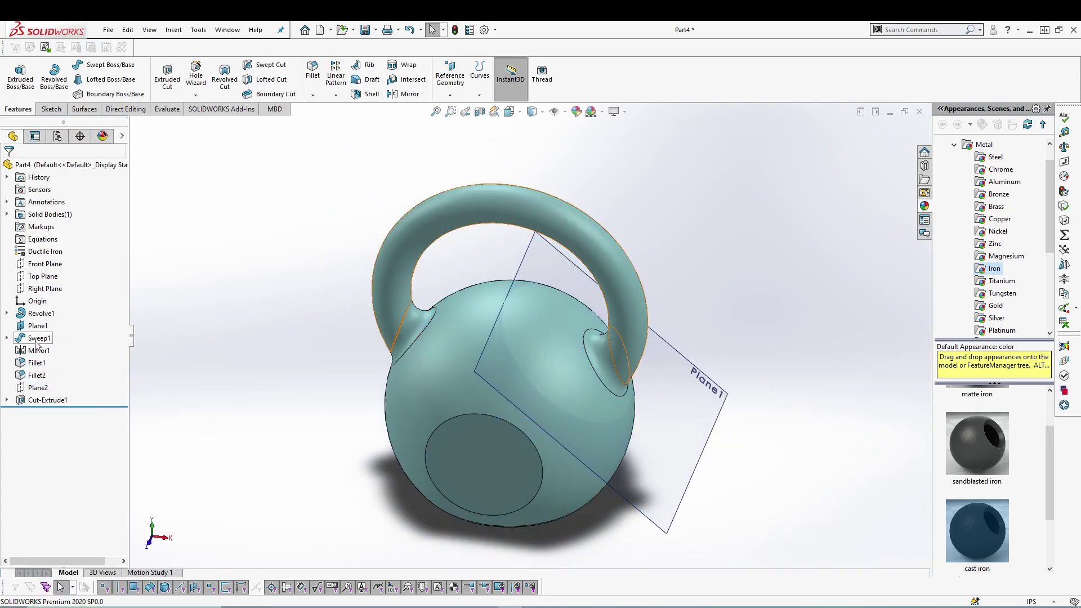
right_click(35, 326)
click(62, 306)
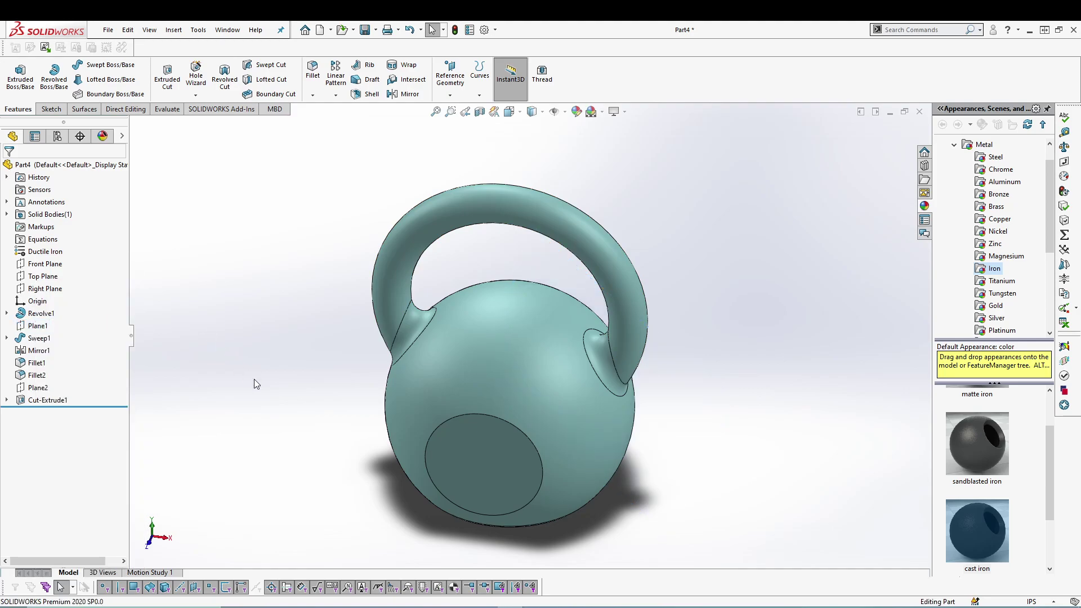
click(500, 459)
Draw a horizontal centerline from the origin across the recessed face
click(544, 418)
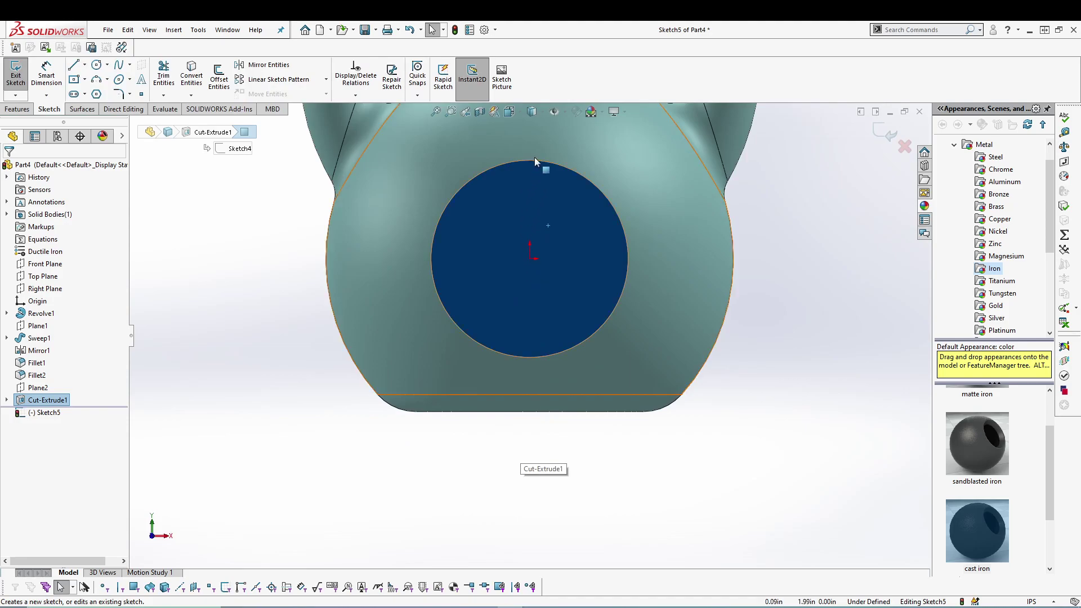
scroll(536, 158, down, 2)
click(205, 292)
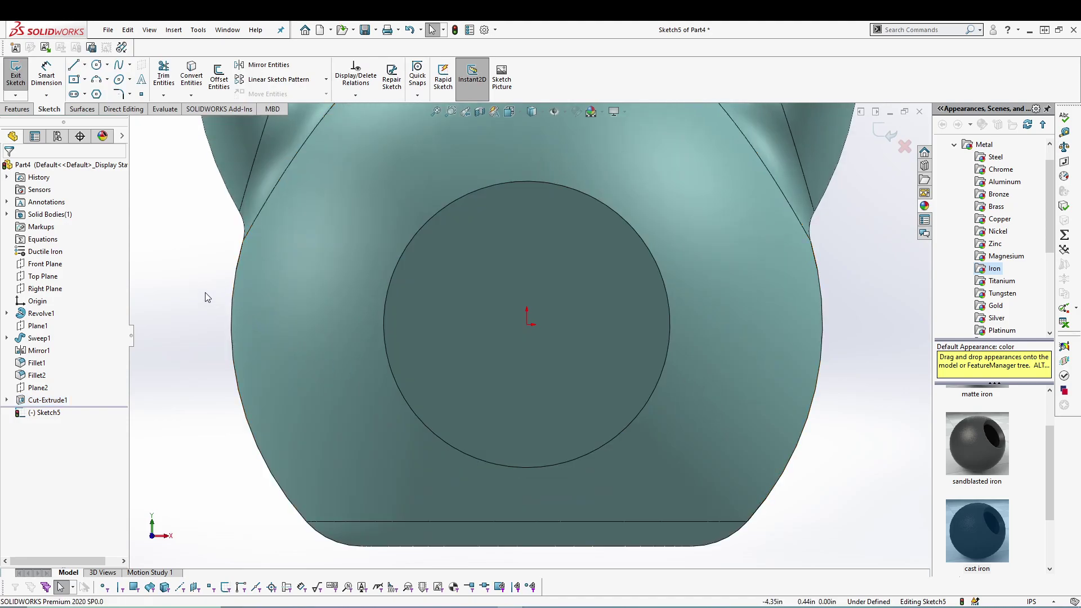
click(85, 66)
click(93, 89)
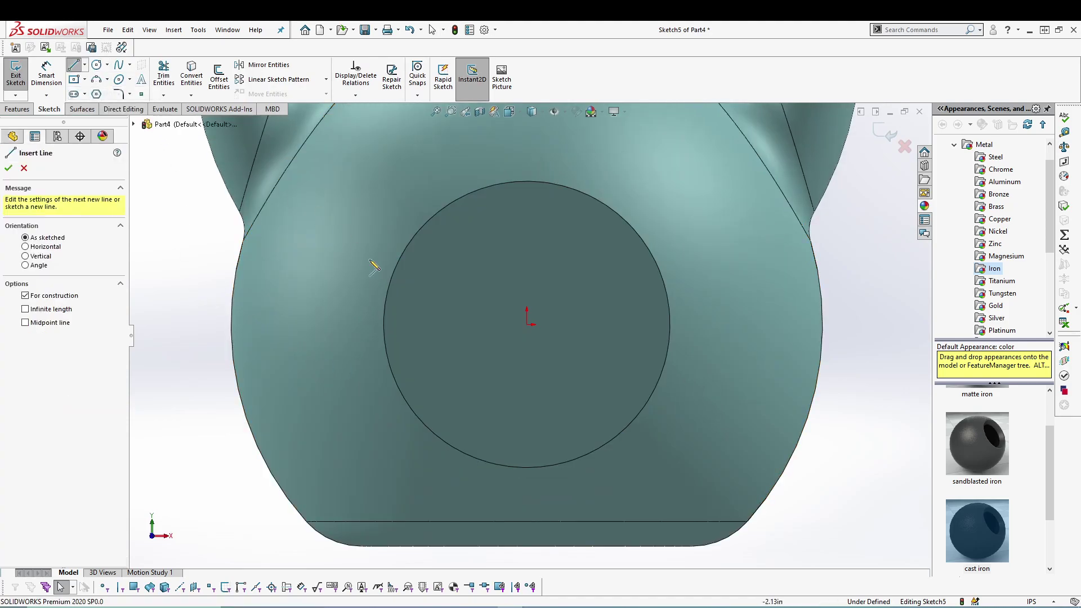
click(527, 324)
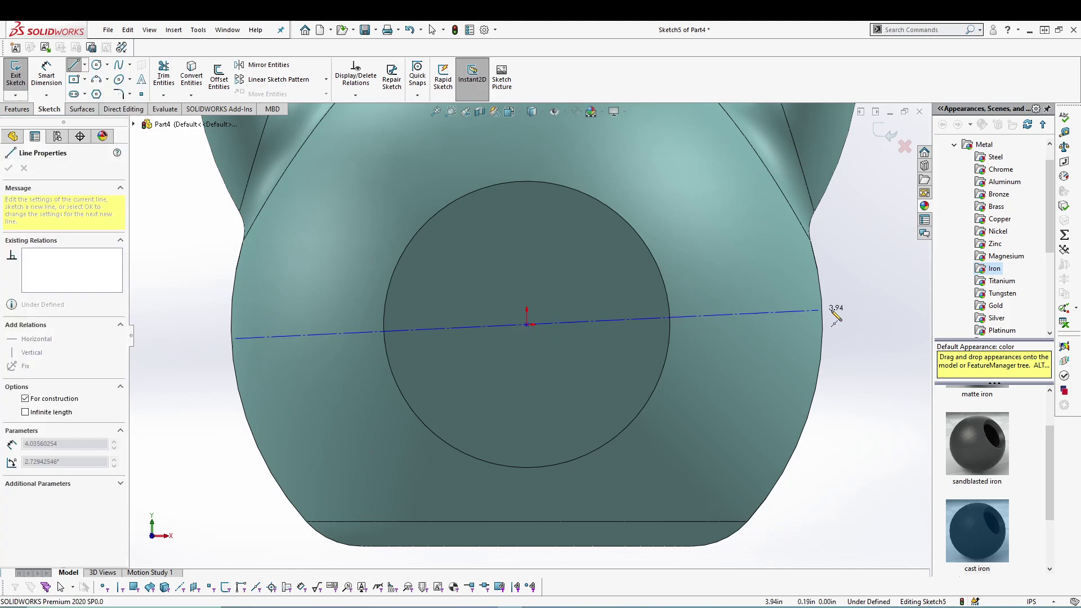
click(857, 328)
key(Escape)
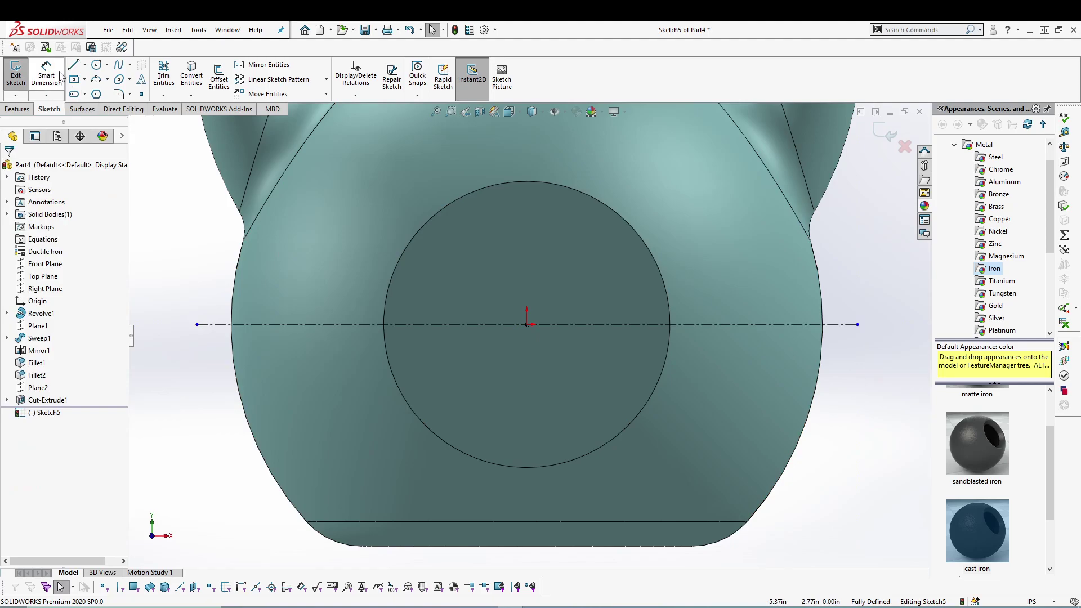
Add two horizontal construction lines across the circle, one above and one below
click(85, 66)
click(93, 89)
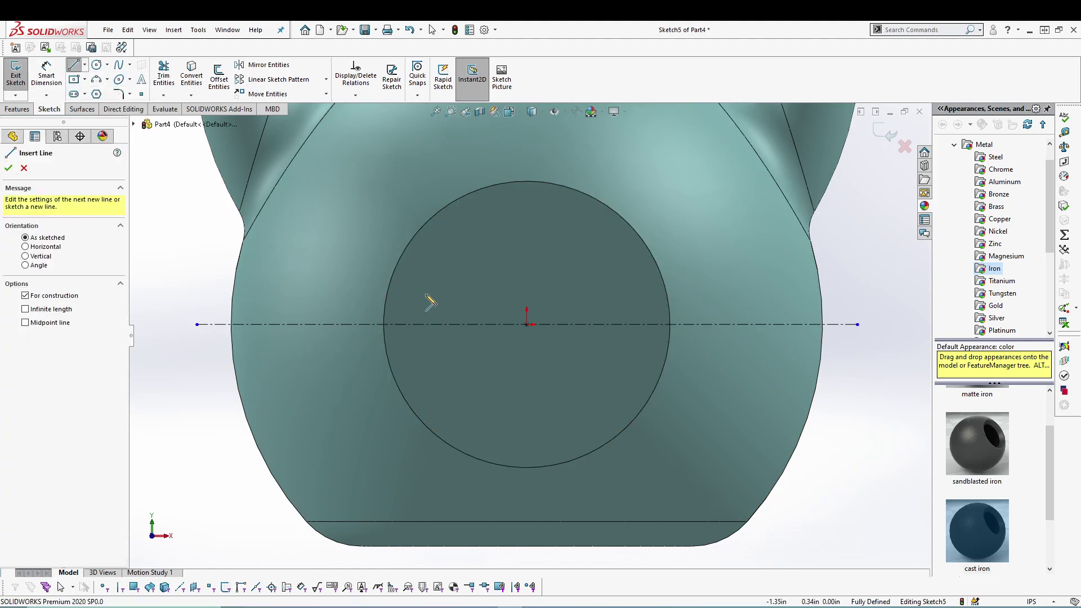
click(413, 259)
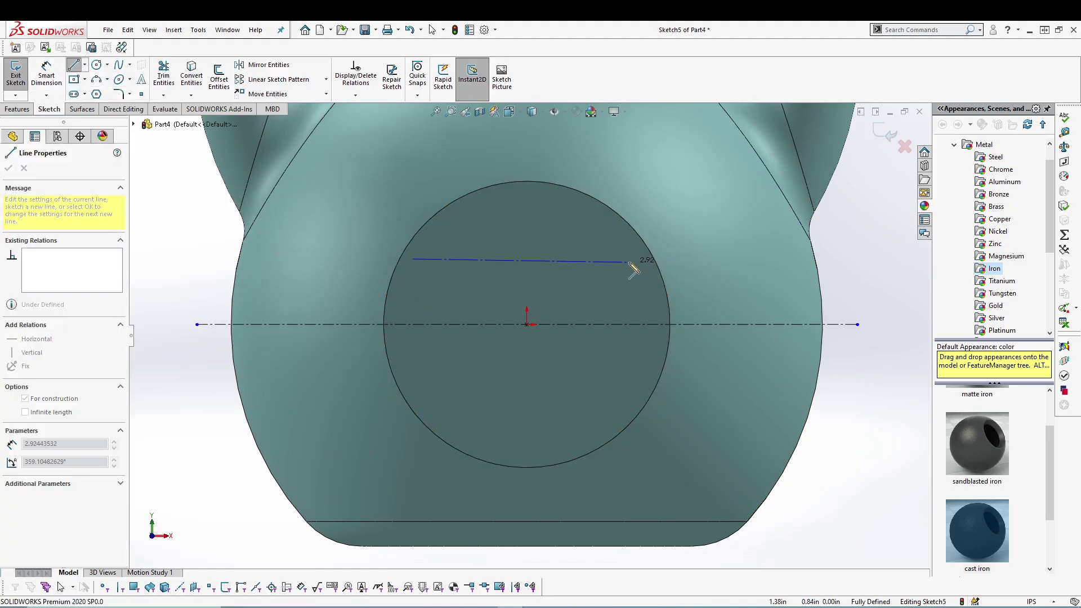
click(632, 259)
key(Escape)
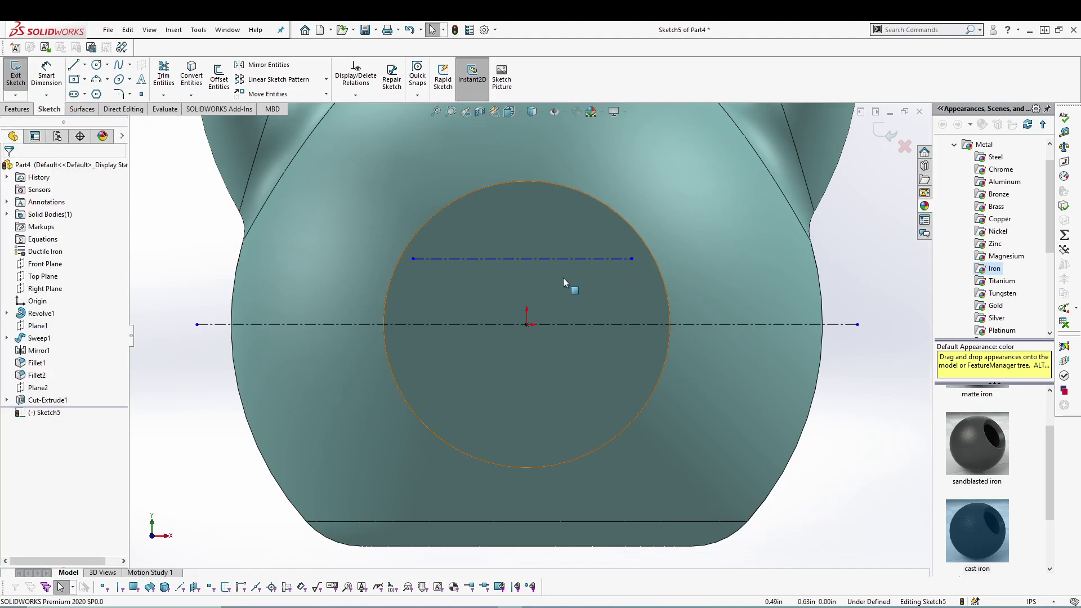
click(86, 65)
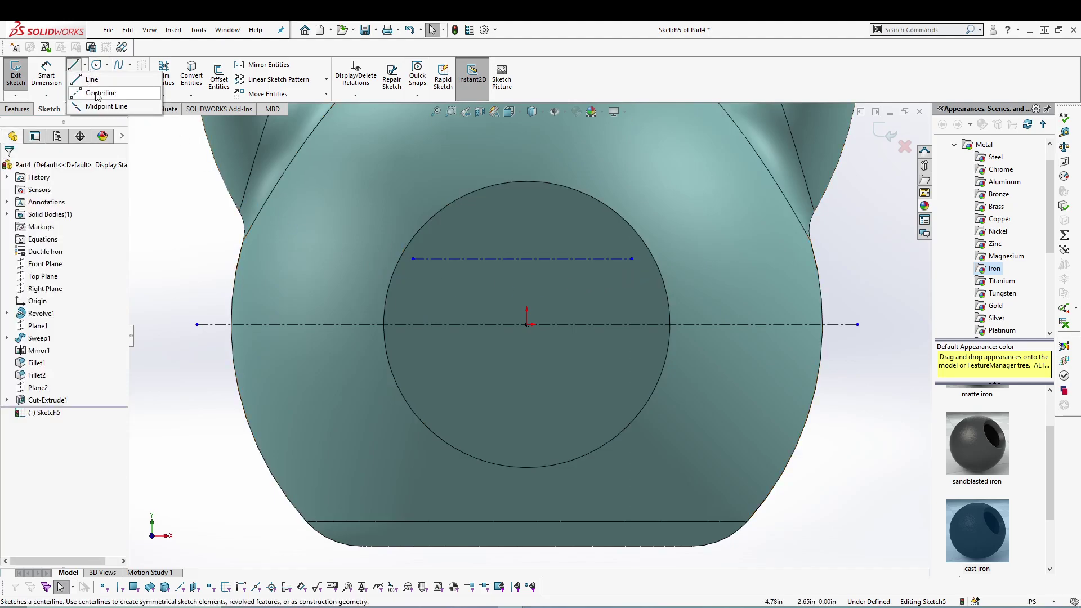
click(95, 89)
click(414, 396)
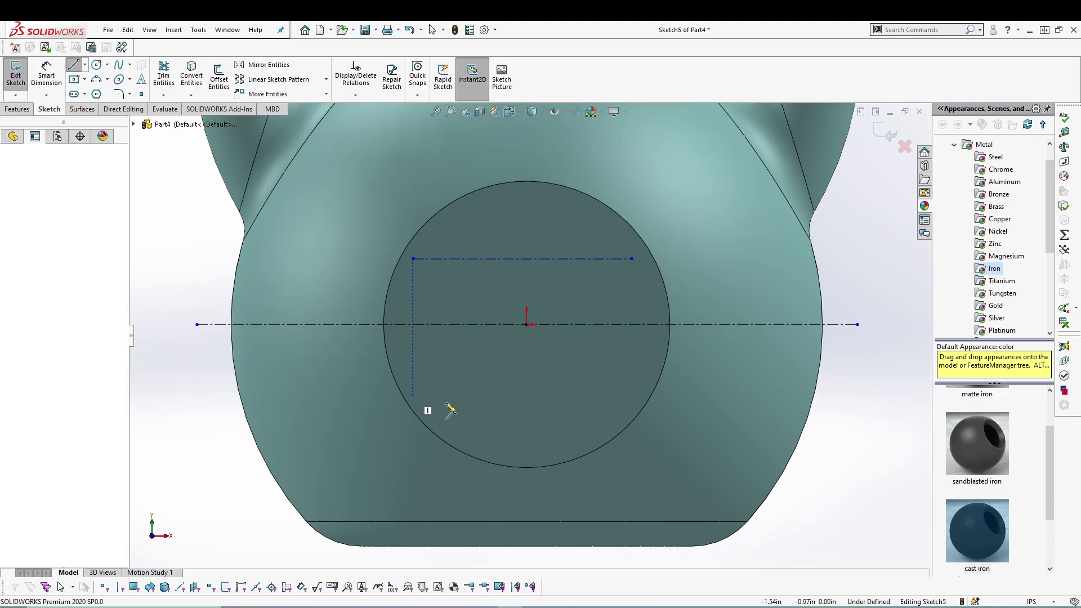
click(632, 402)
key(Escape)
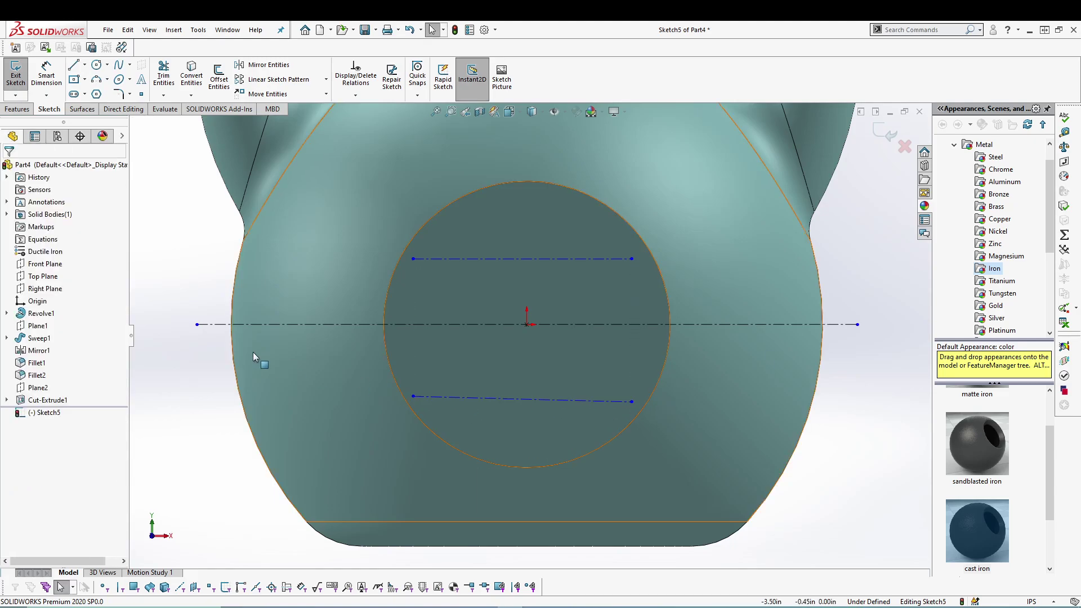
click(525, 400)
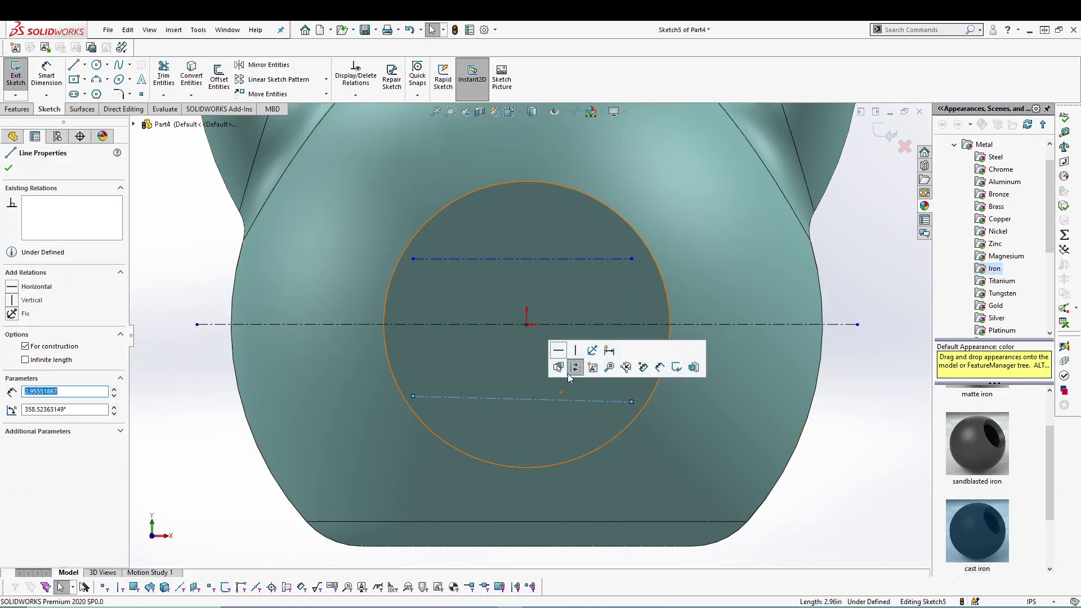
click(556, 260)
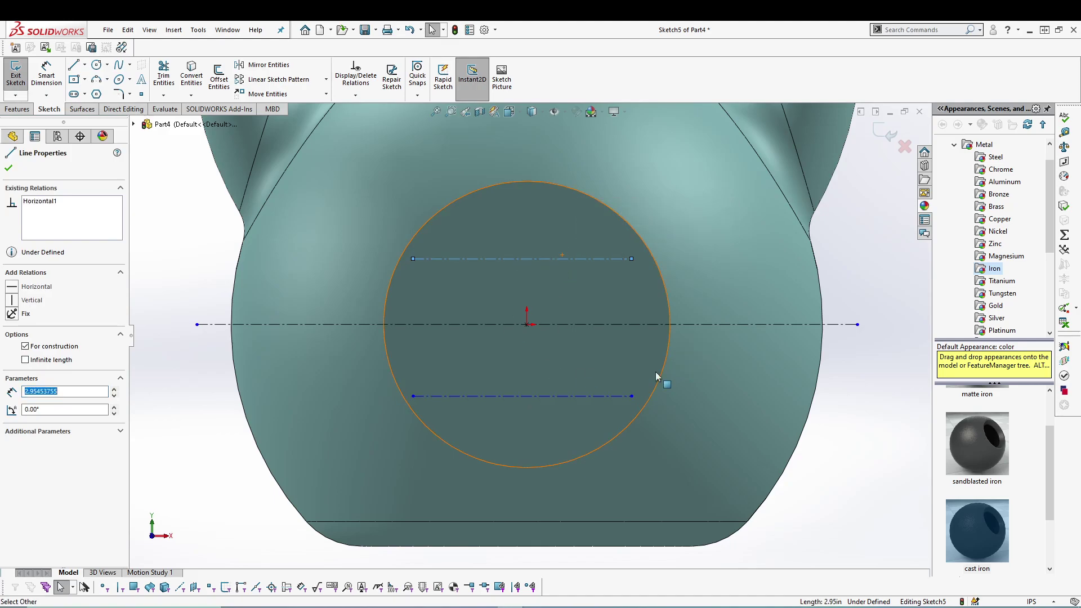
click(868, 384)
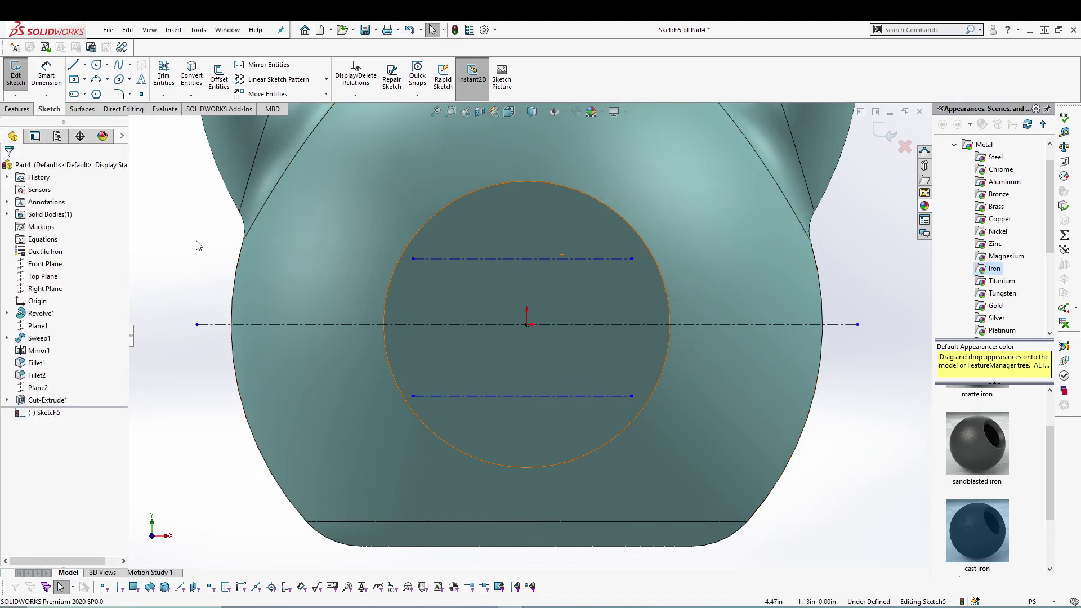
Dimension the upper line 0.50 and the lower line 1.00 from the centerline
right_click(187, 208)
click(282, 190)
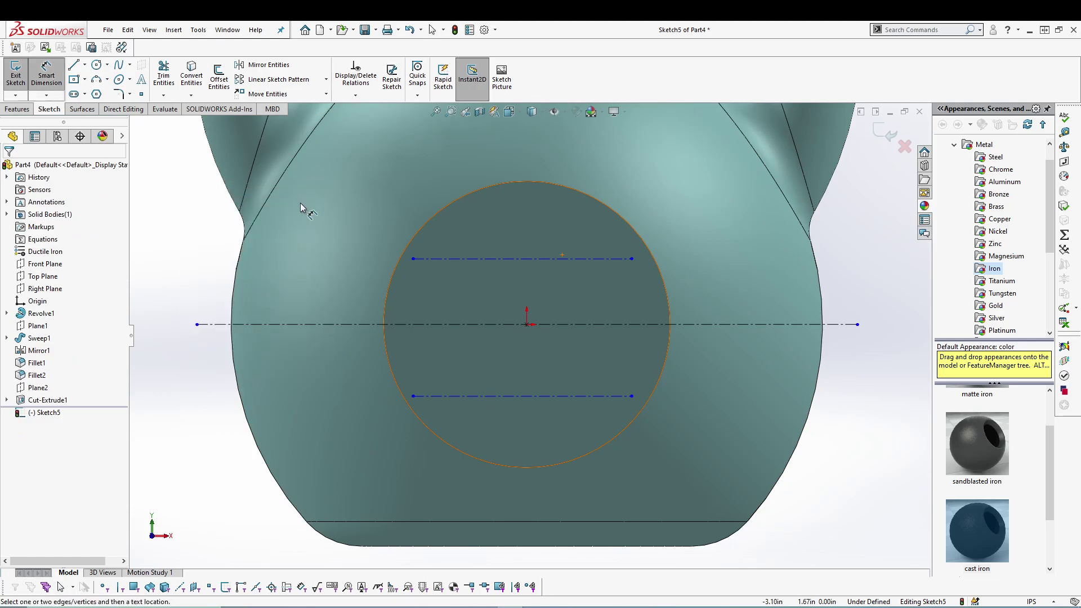
click(428, 258)
click(428, 324)
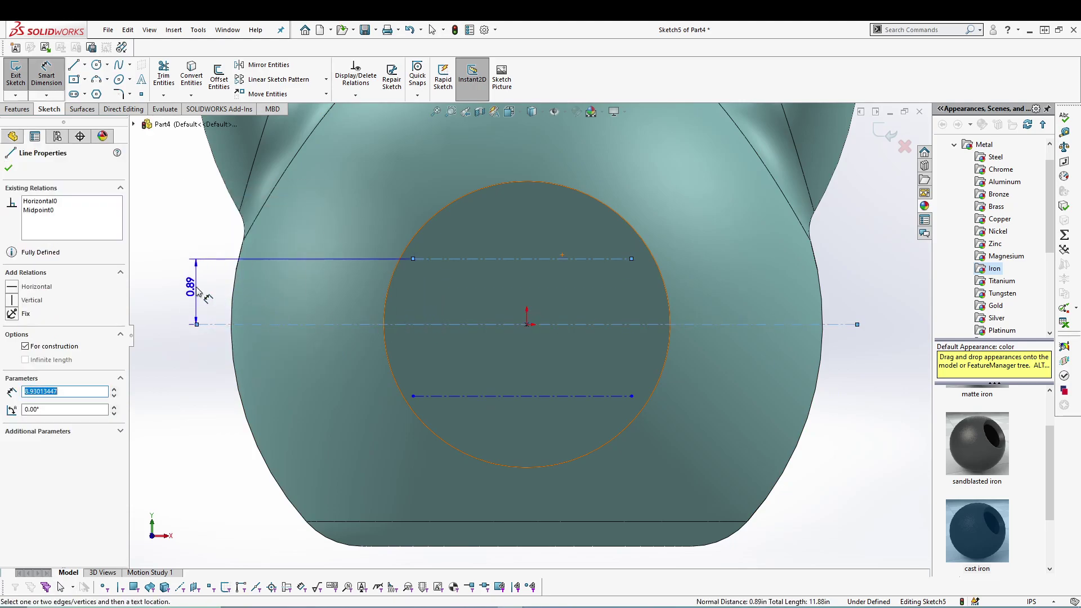
click(197, 291)
key(Return)
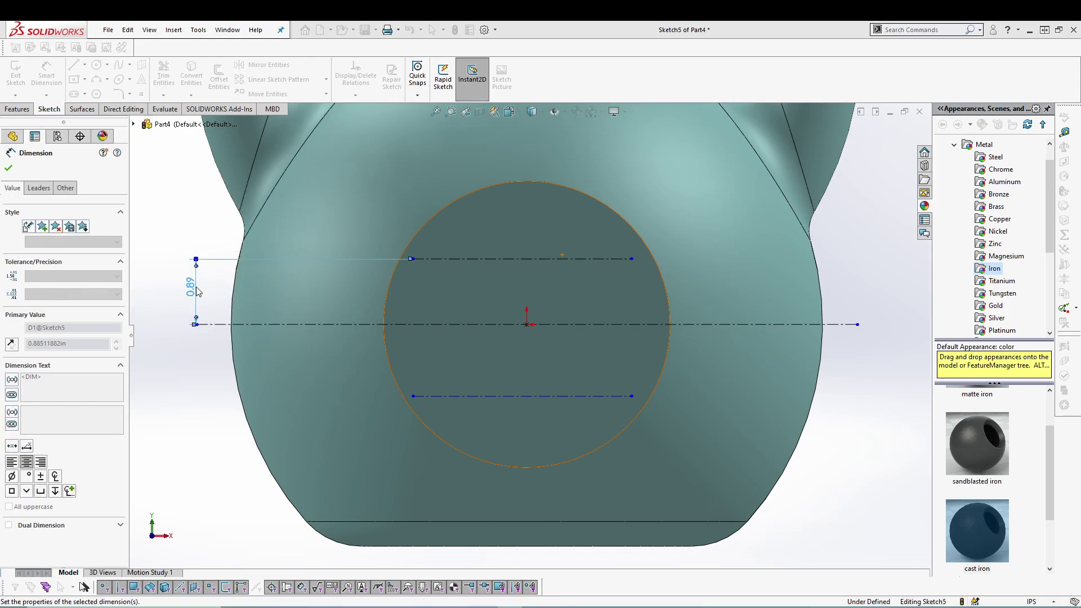
click(431, 396)
click(427, 325)
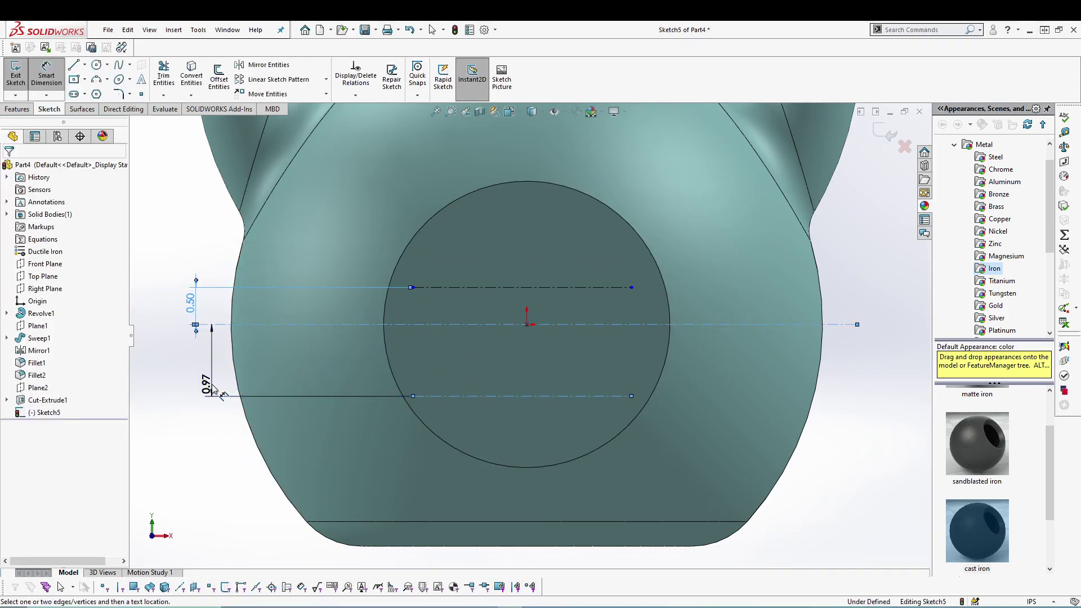
click(214, 388)
text(1)
key(Return)
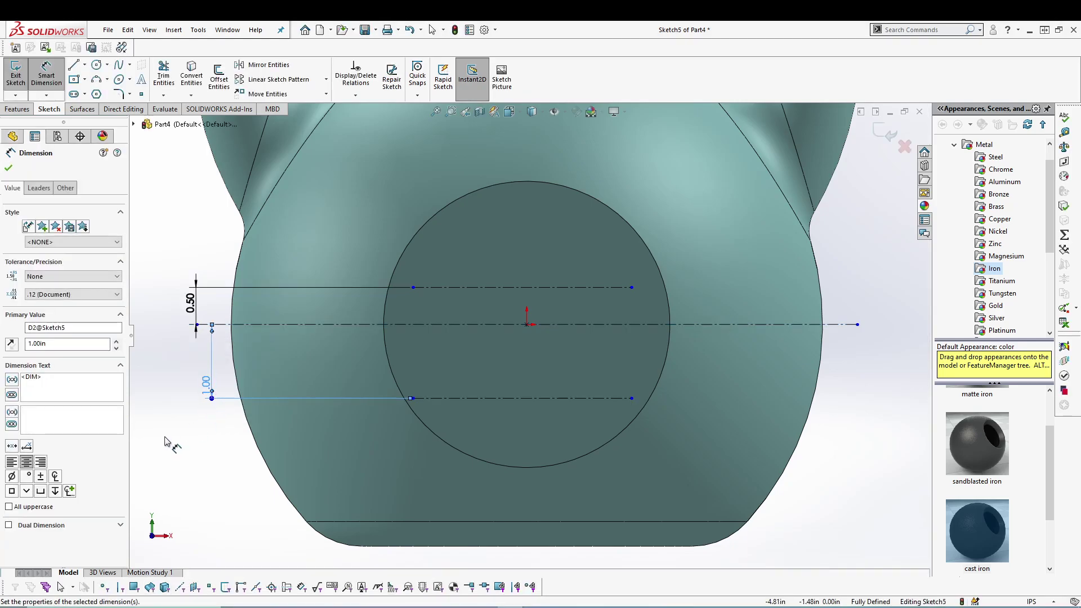
click(174, 442)
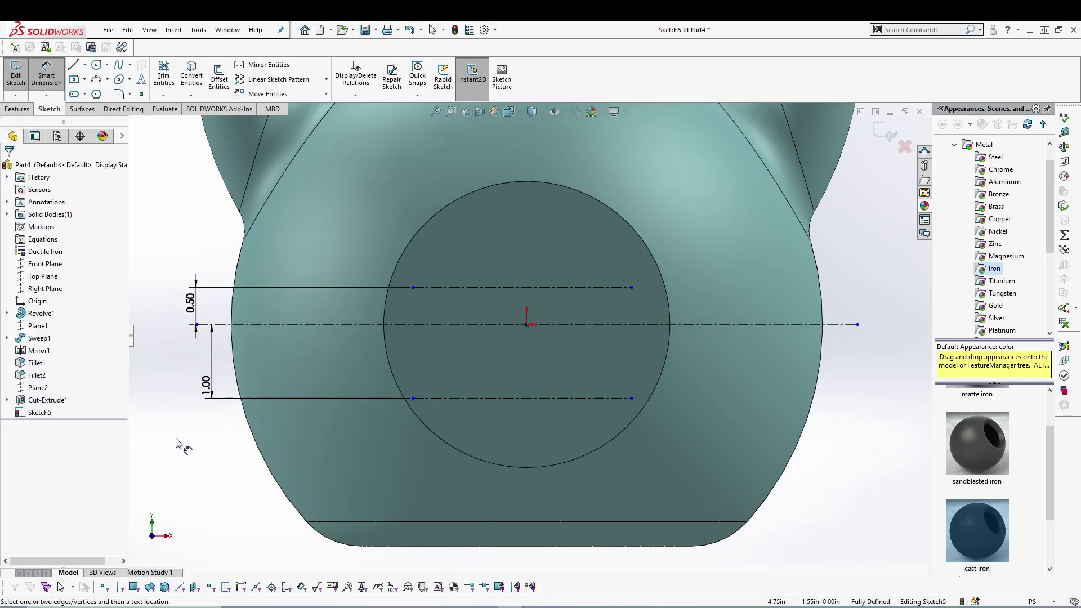
Add sketch text '14 KG' along the upper construction line, turning off the document font
click(141, 81)
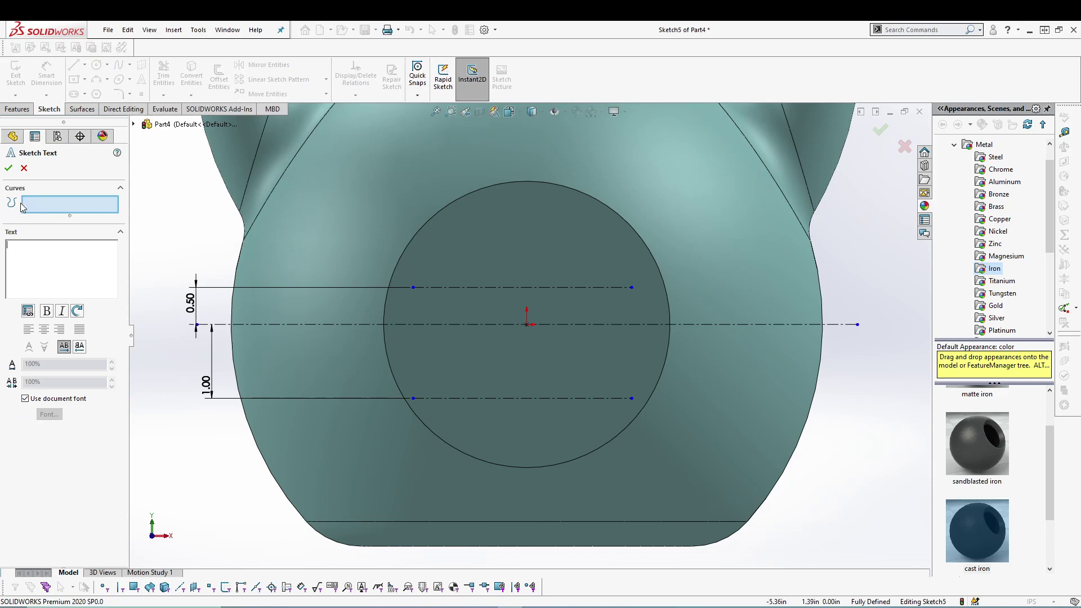
click(475, 288)
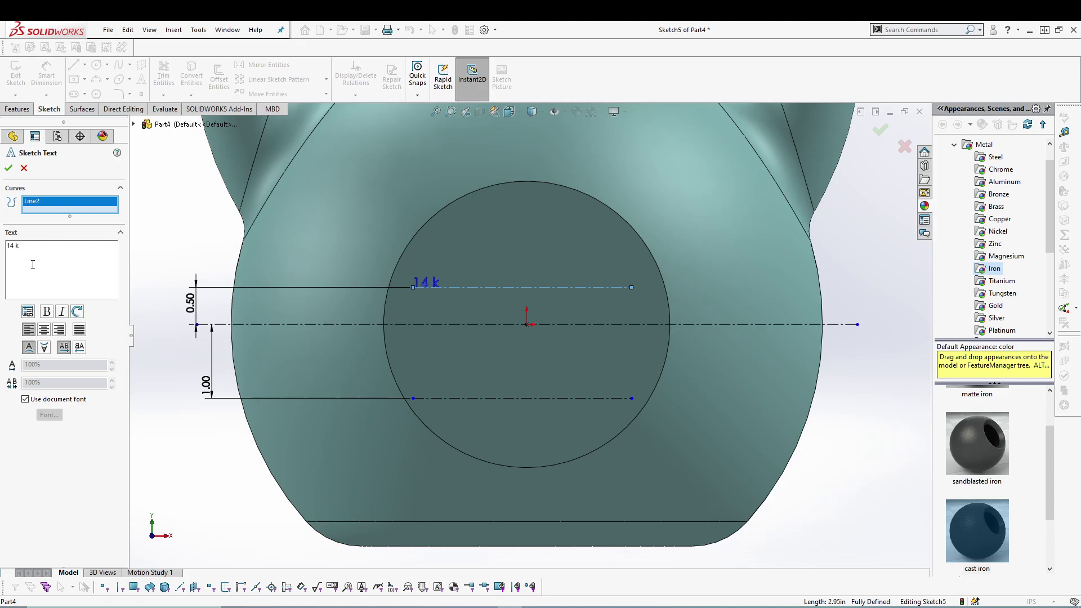
text(G)
click(30, 400)
Set the text to 5-point Verdana, centre-align it, and accept
click(51, 416)
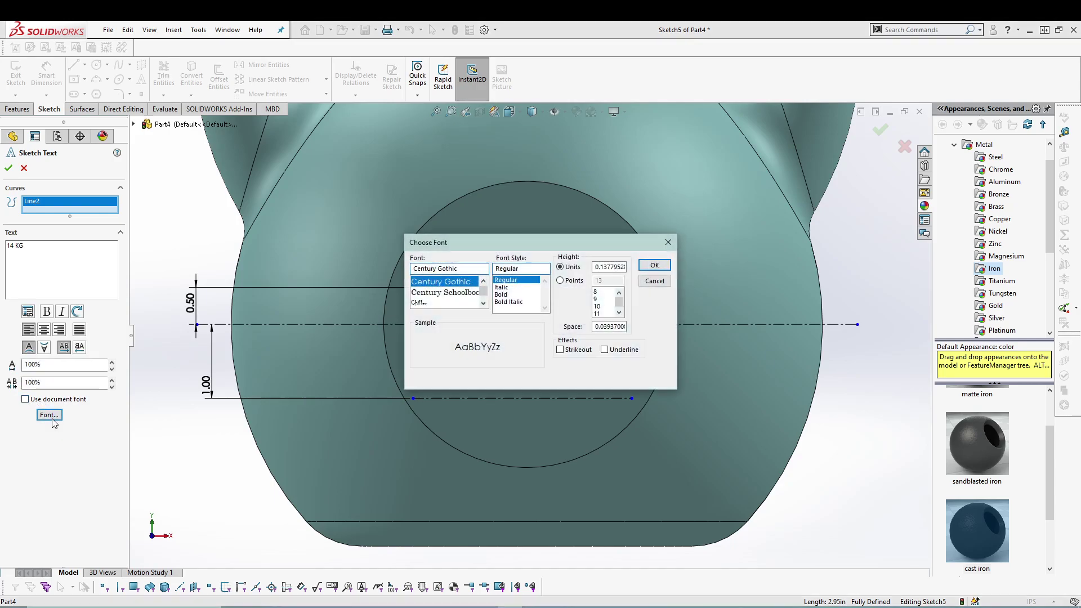
scroll(479, 295, up, 3)
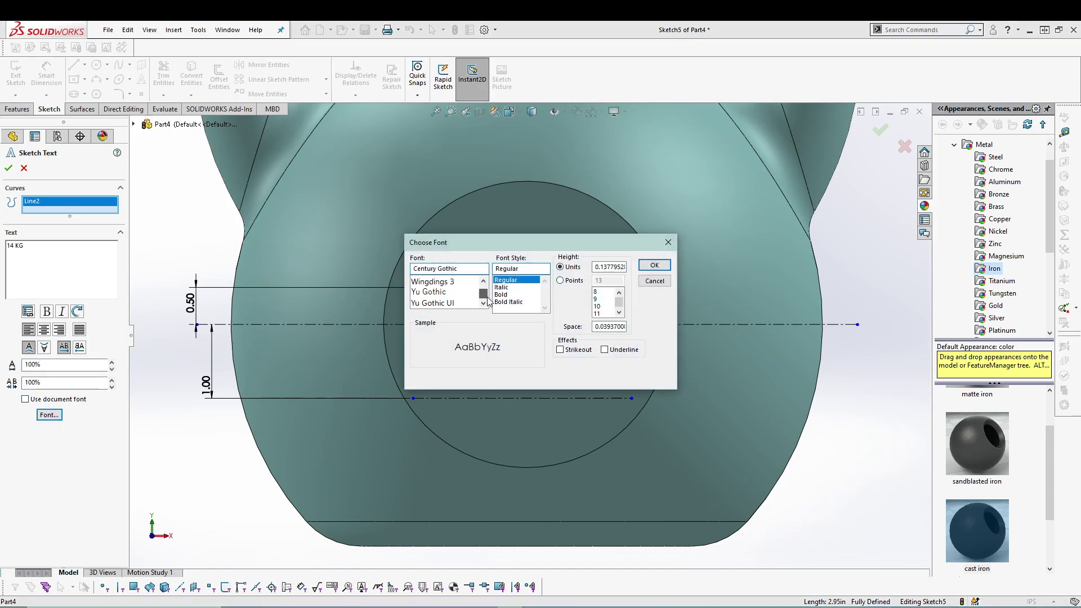
drag(483, 291, 484, 299)
click(484, 280)
click(483, 280)
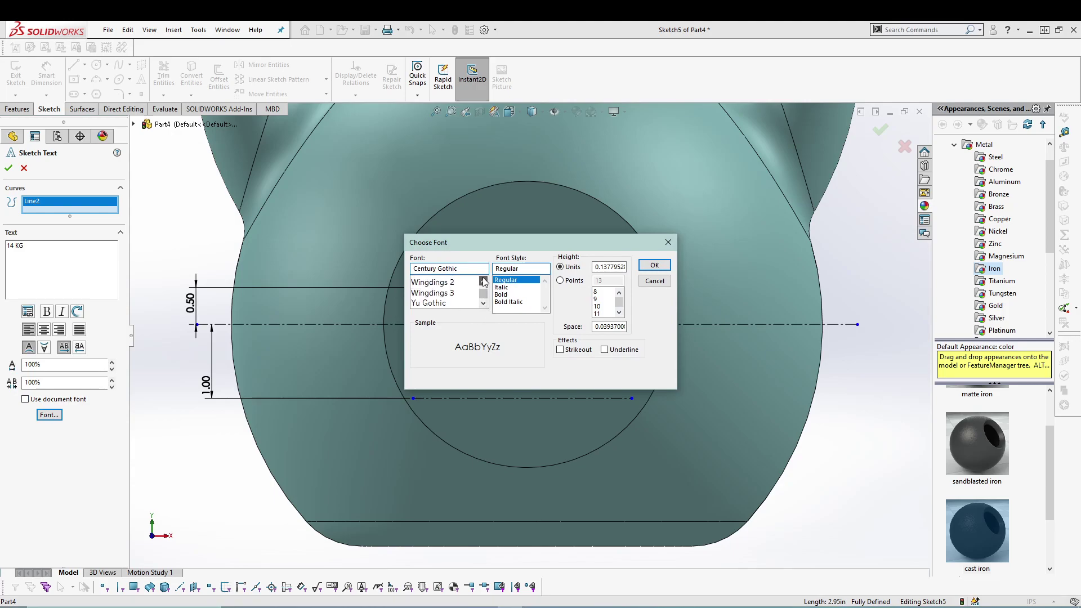
click(483, 281)
click(483, 280)
click(483, 280)
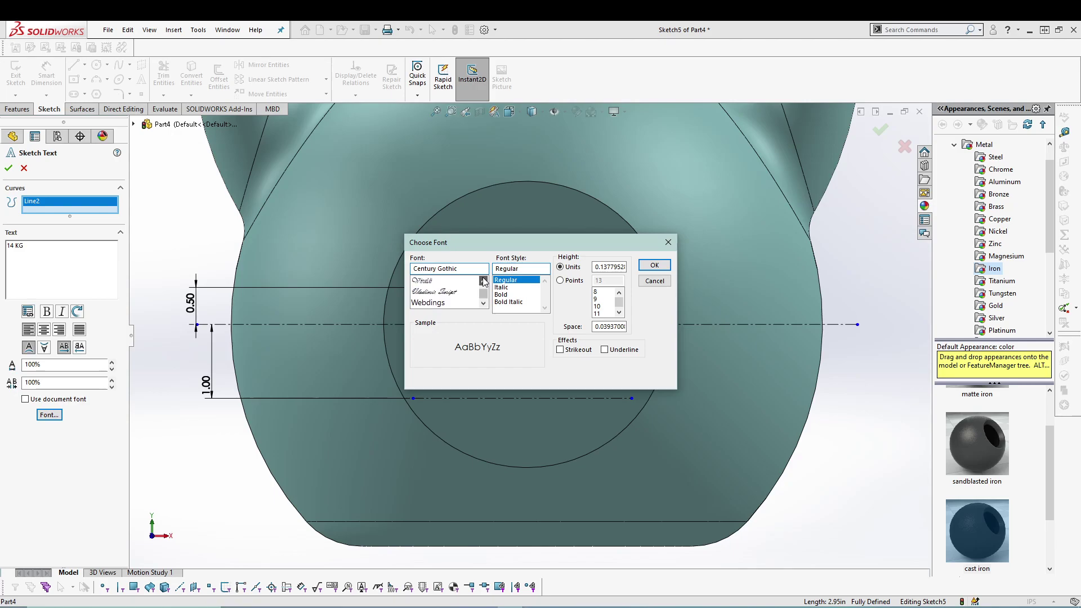
click(483, 280)
scroll(473, 298, up, 3)
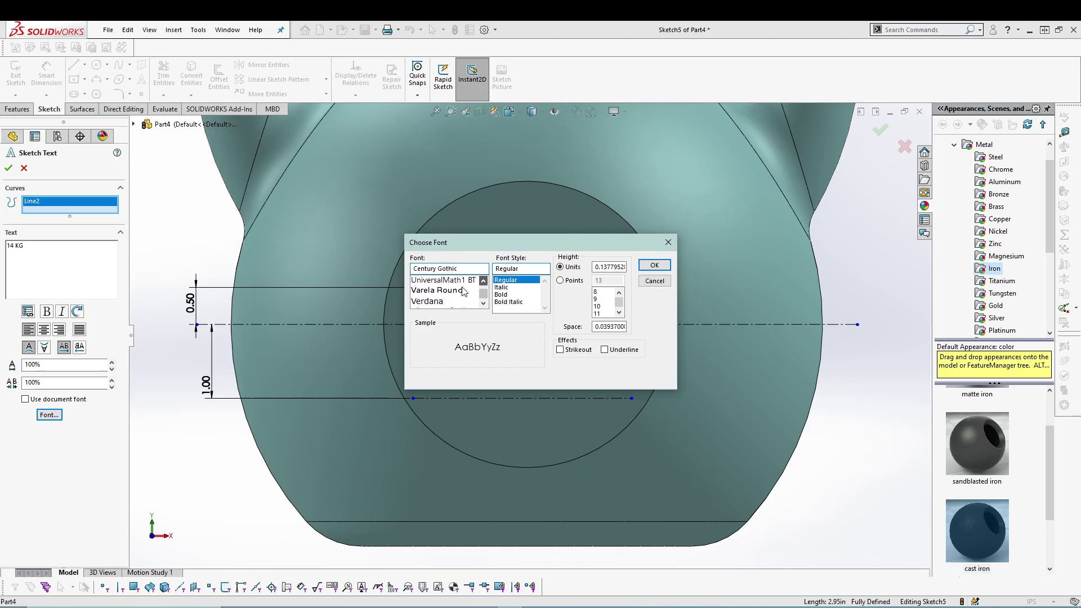
click(483, 304)
click(483, 304)
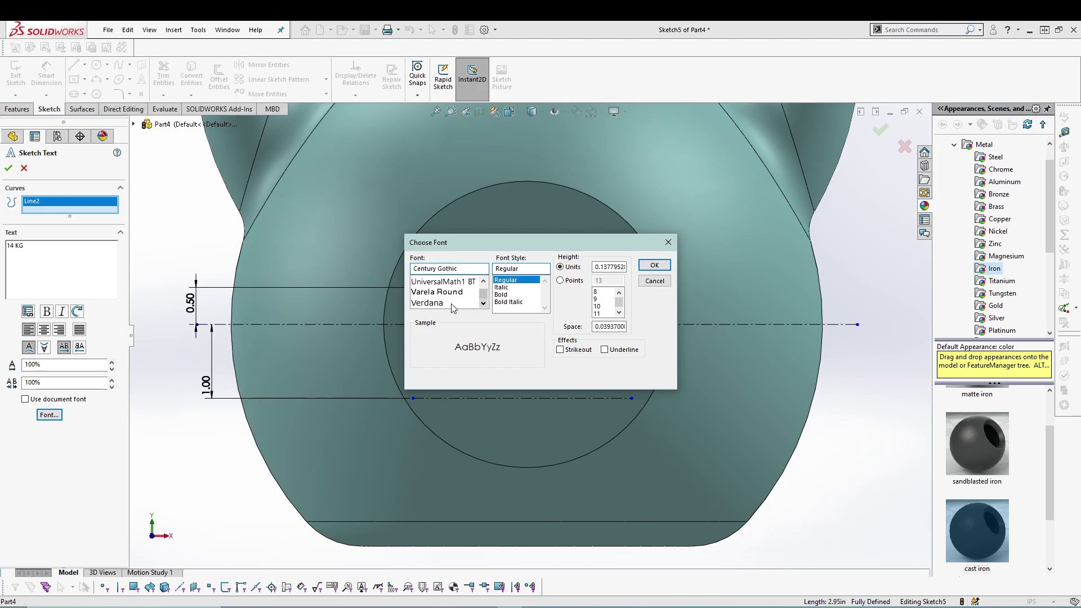
click(445, 303)
click(577, 283)
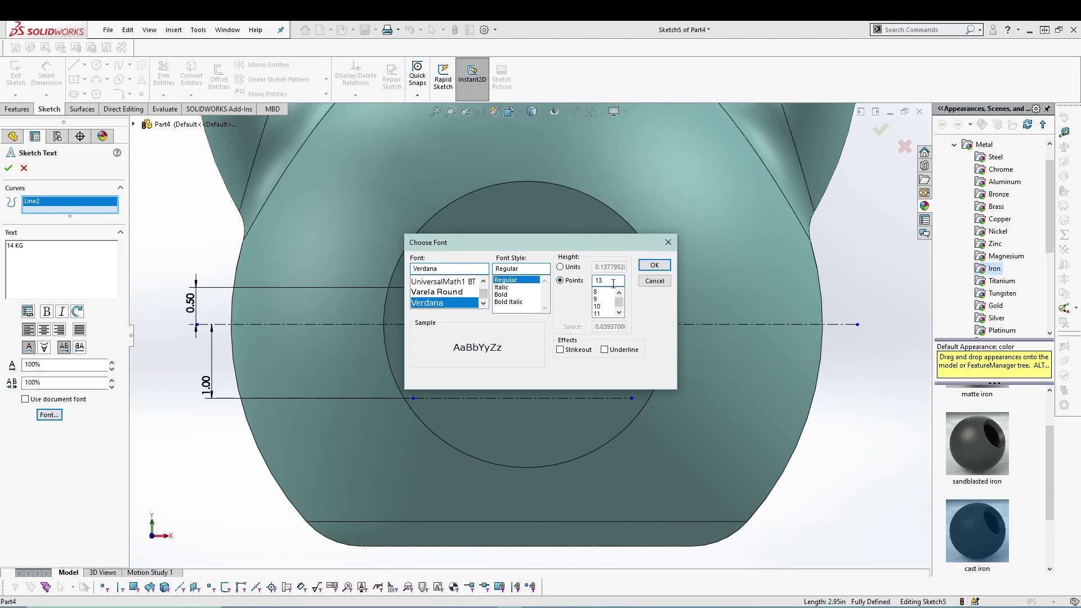
text(50)
click(654, 265)
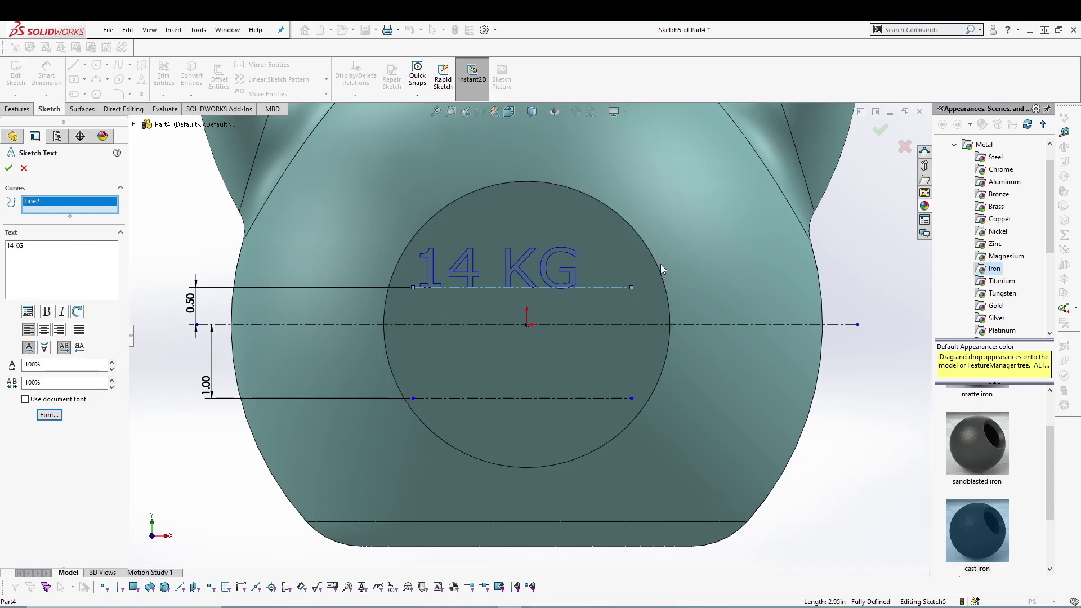
click(45, 330)
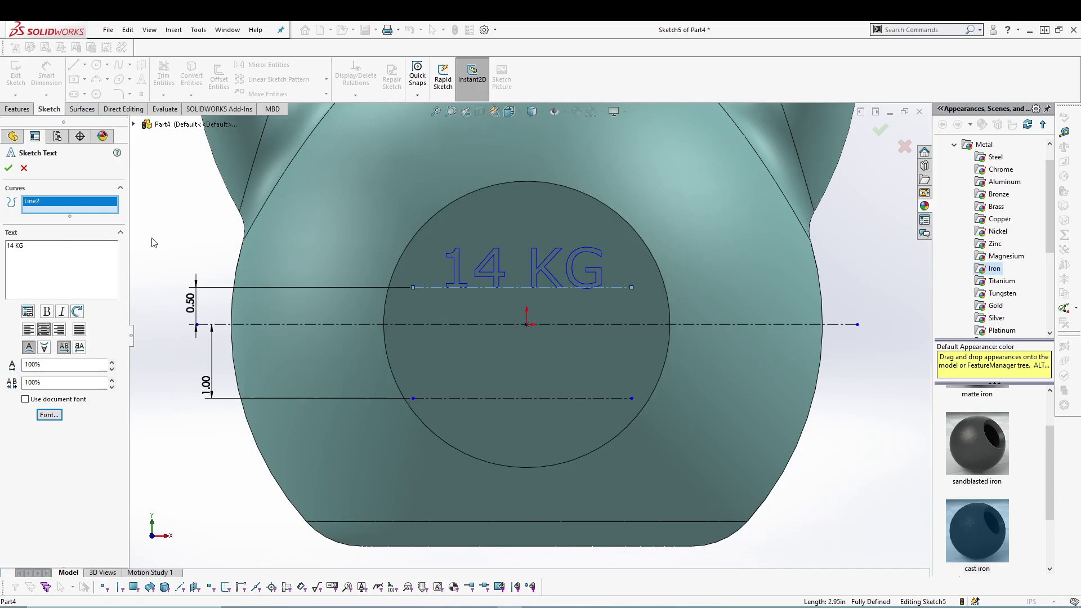
click(8, 169)
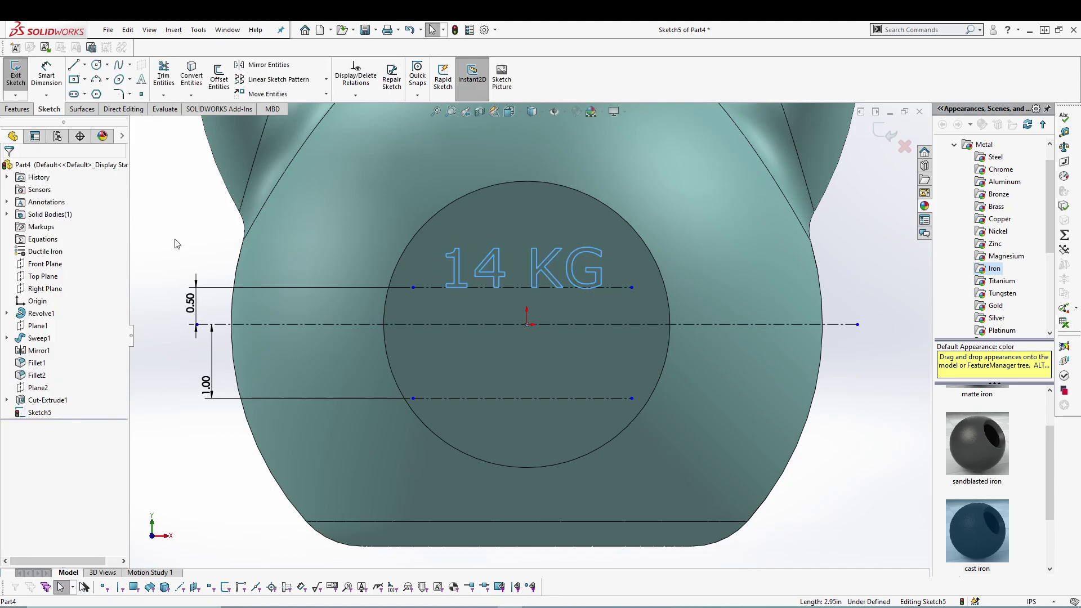
Add sketch text '30.8 LB' along the lower construction line without the document font
click(142, 79)
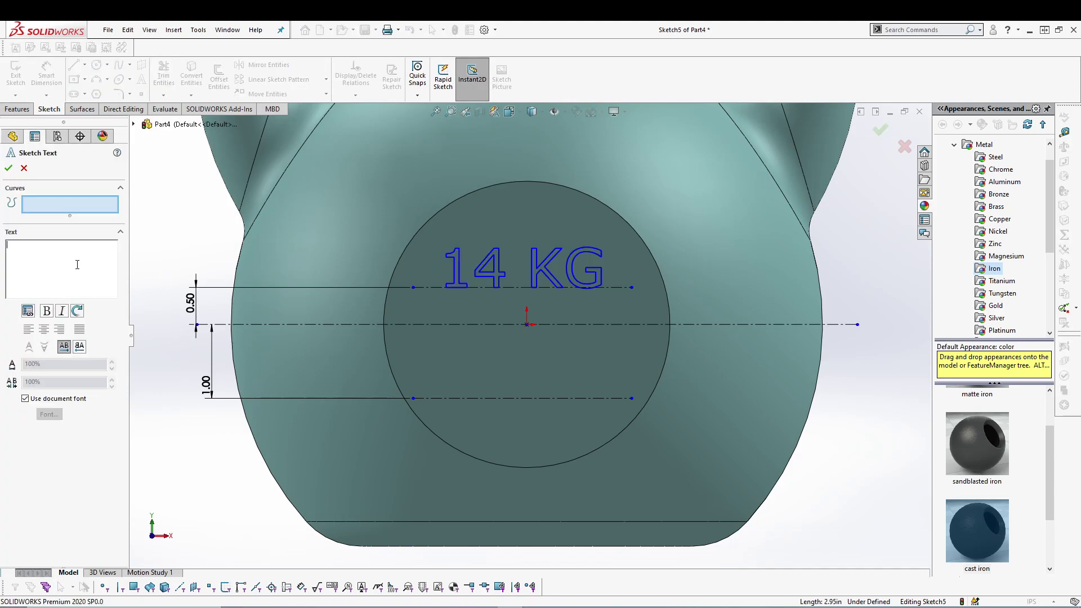
click(474, 400)
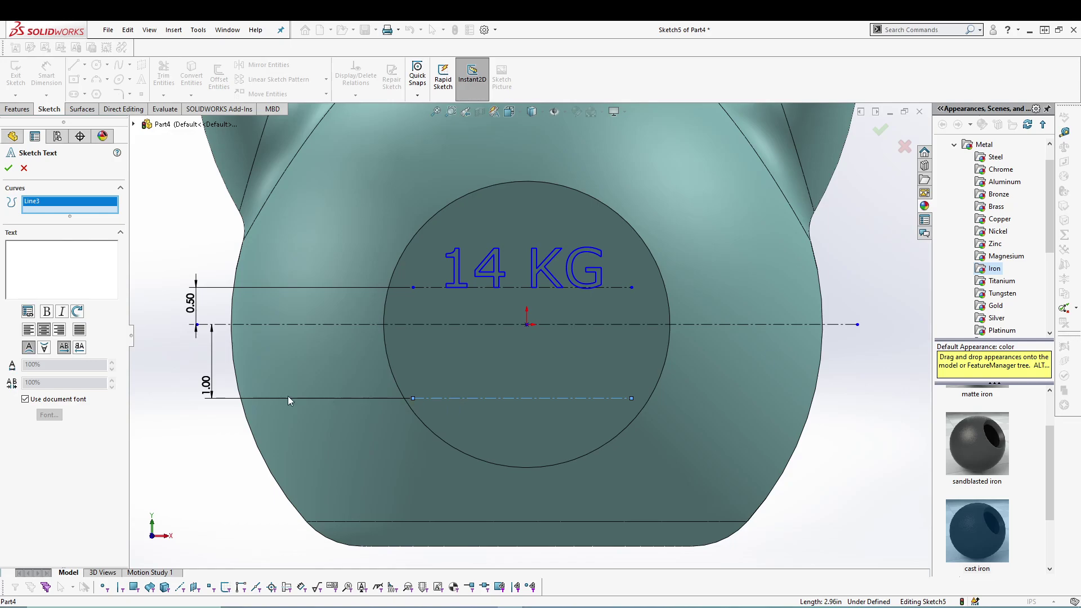
click(25, 398)
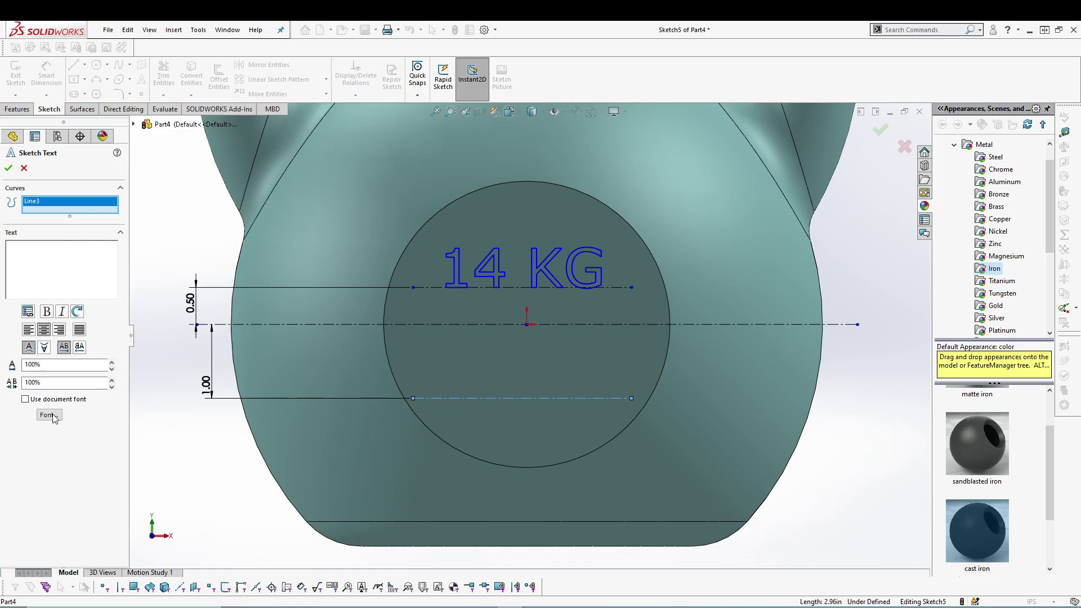
click(29, 251)
text(30.8 LB)
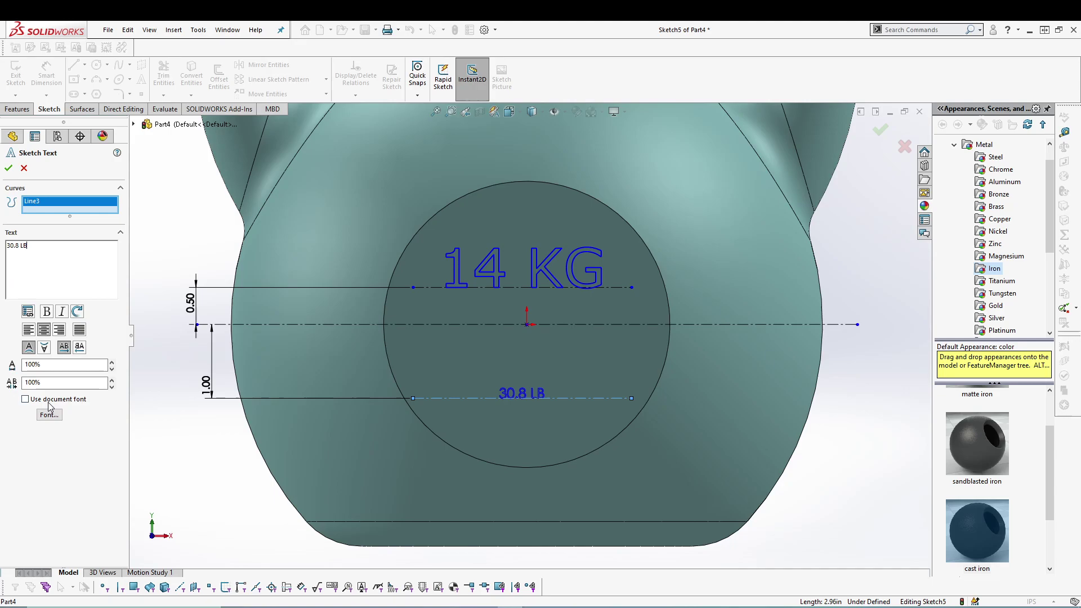
Set the 30.8 LB text to 55-point Verdana, centre-aligned, and accept
click(49, 414)
drag(484, 289, 486, 329)
click(483, 281)
click(483, 281)
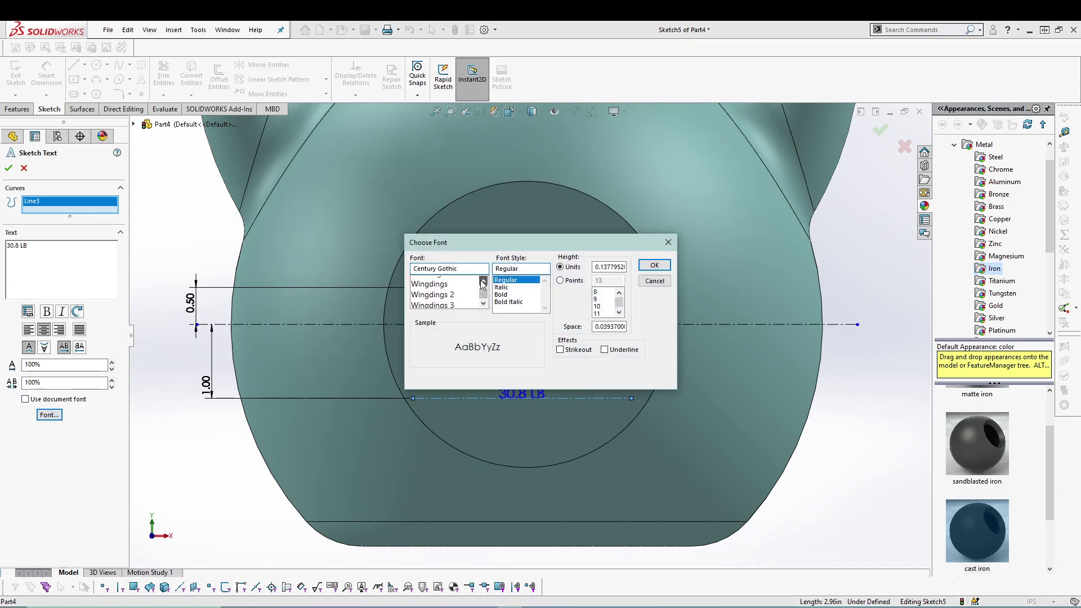
click(483, 281)
click(482, 281)
click(483, 281)
click(482, 281)
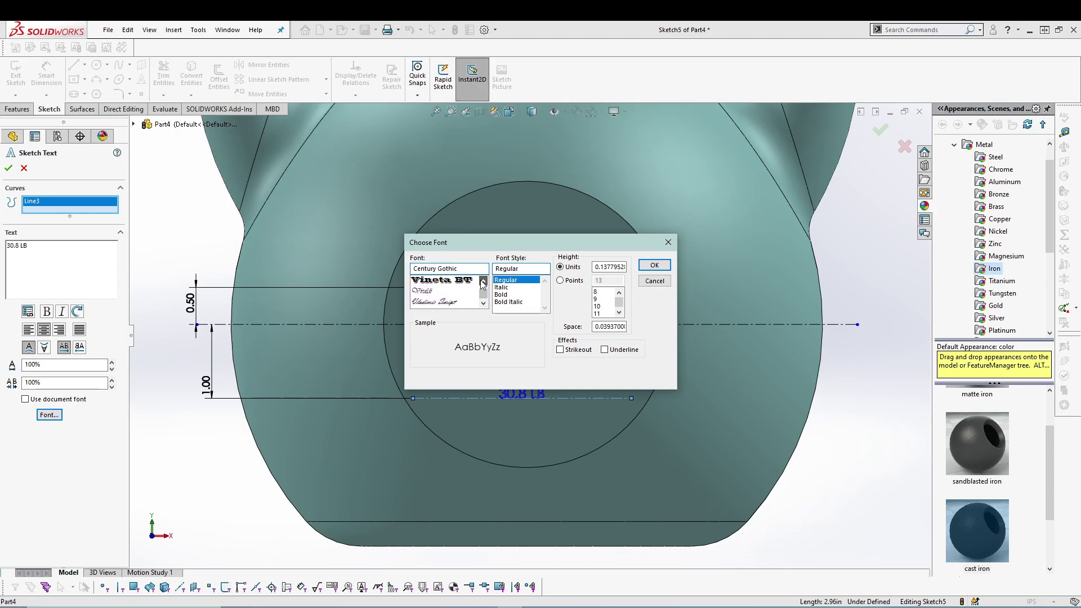
click(483, 281)
click(483, 281)
click(482, 281)
click(482, 281)
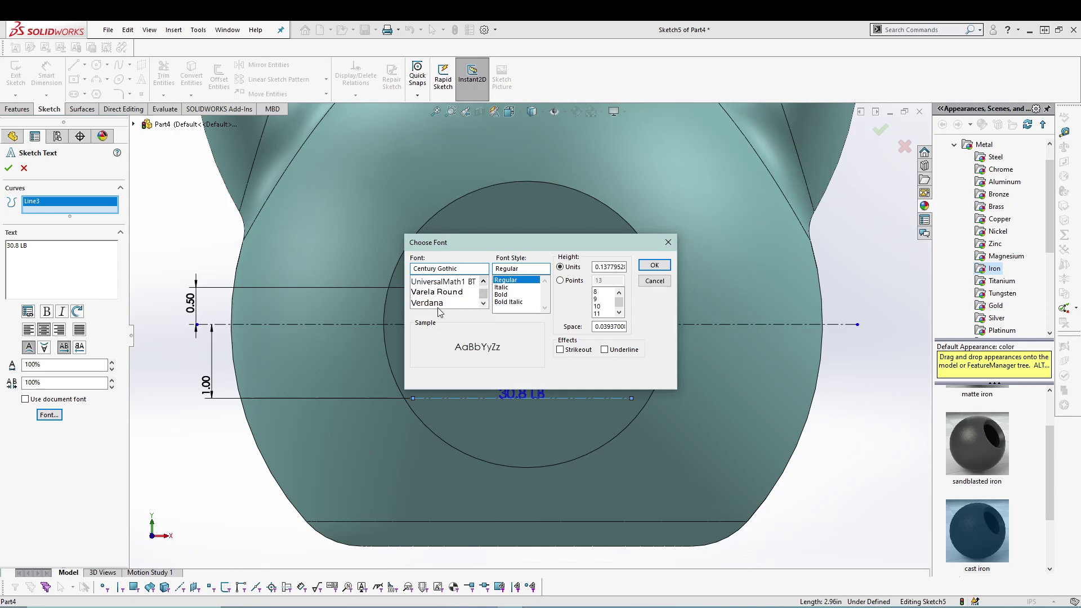
click(450, 304)
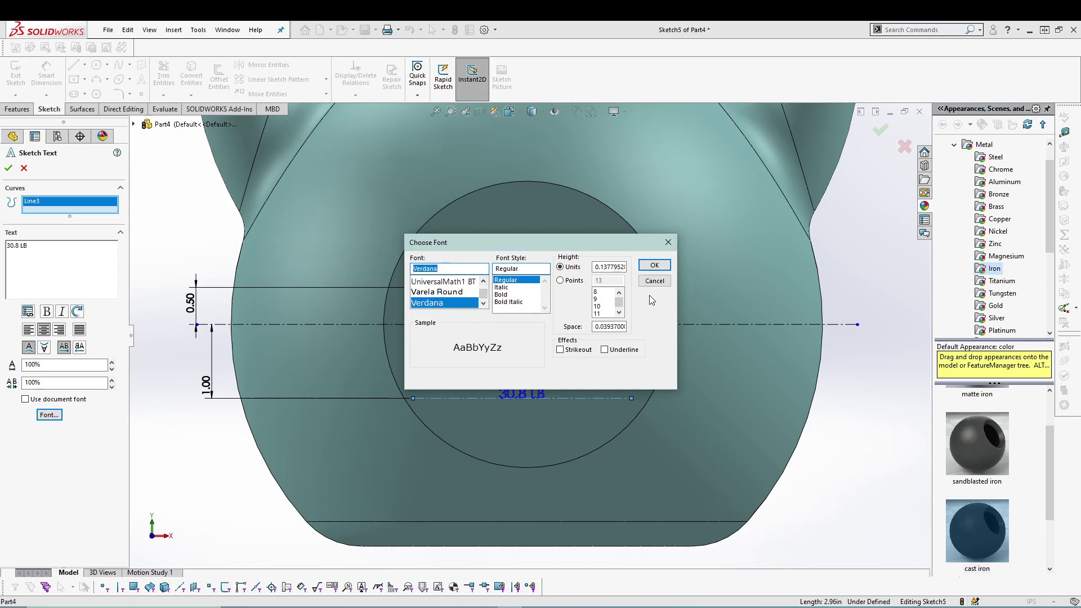
click(560, 280)
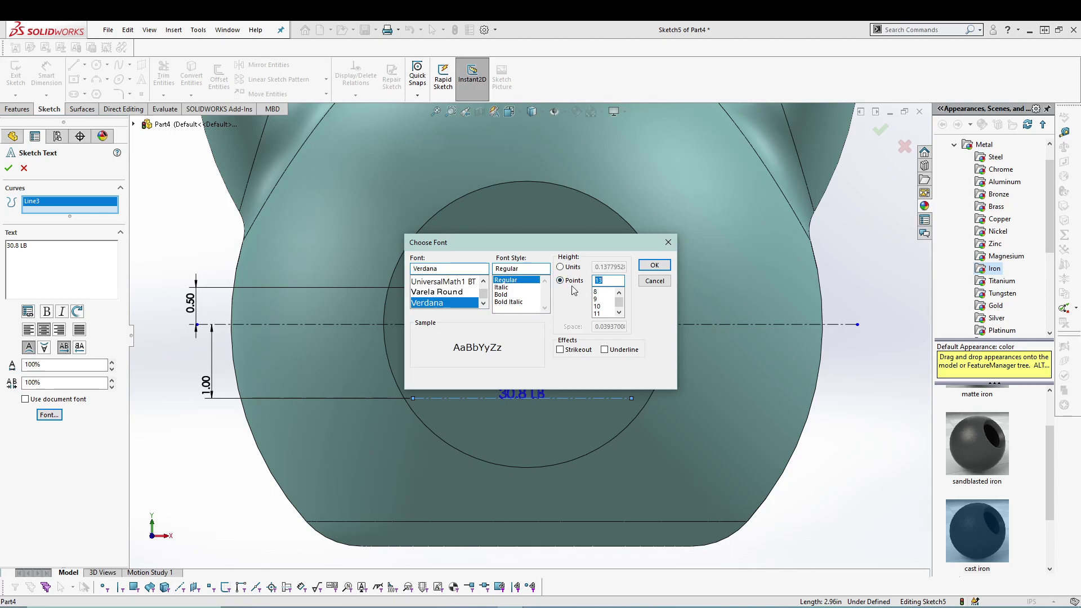
text(55)
click(654, 265)
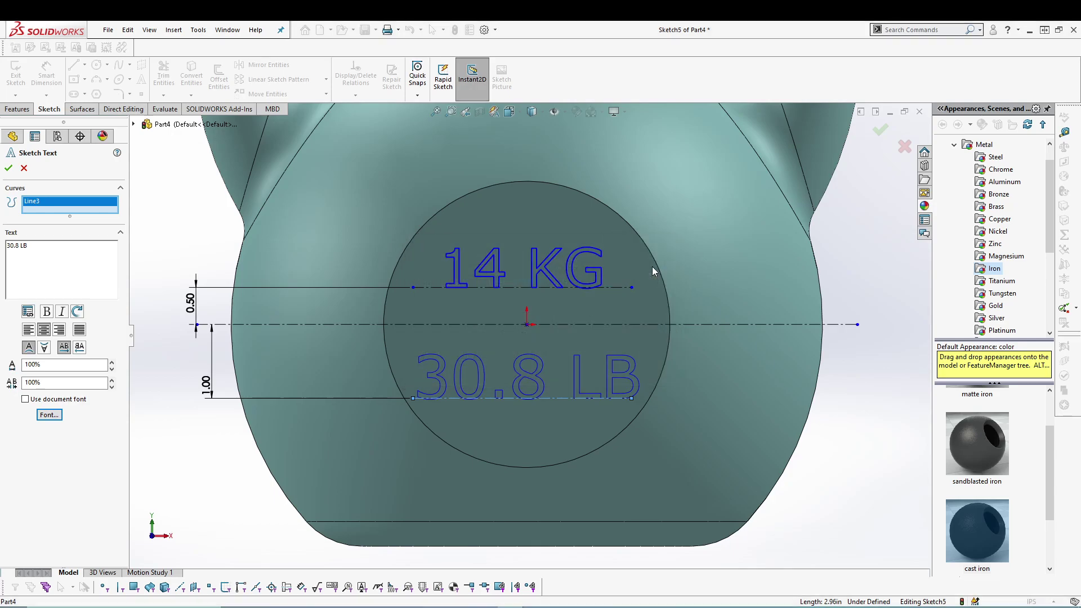
click(44, 329)
click(9, 168)
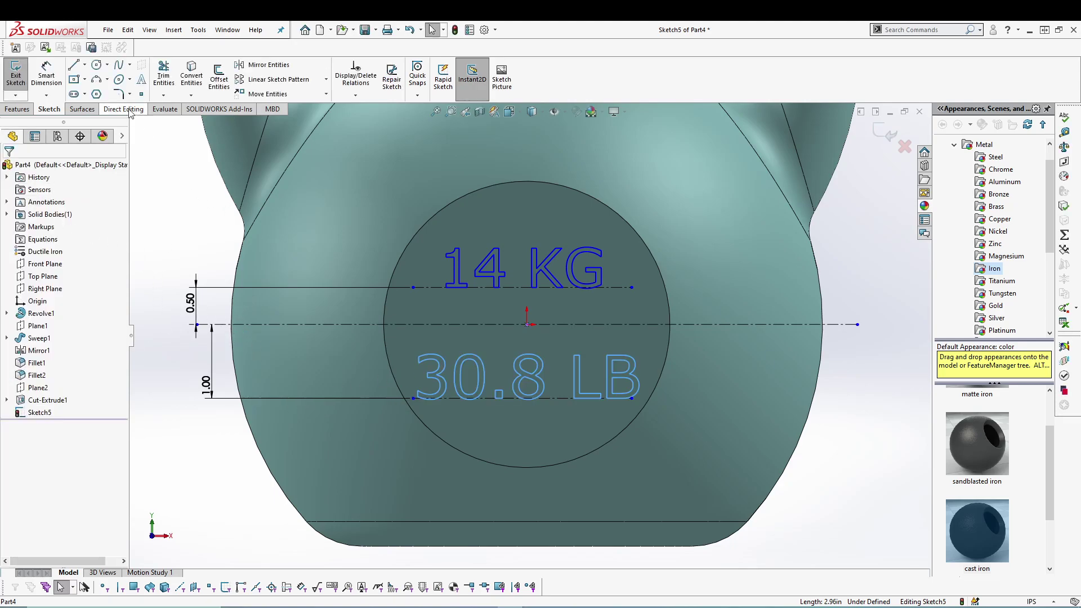
Sketch a thin center rectangle from the origin as a bar between the two text lines
click(75, 81)
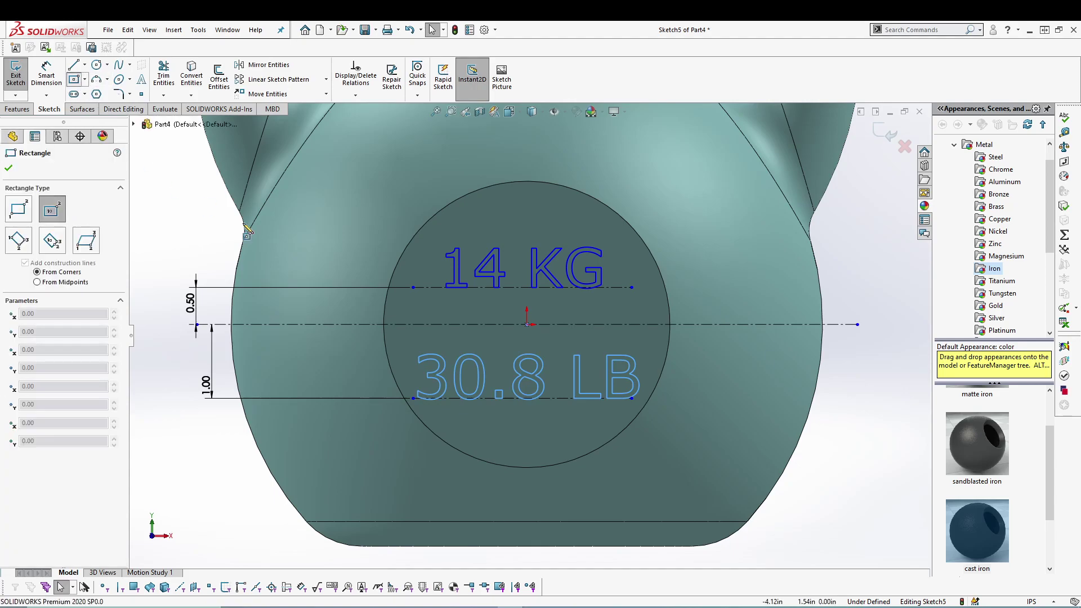
click(526, 325)
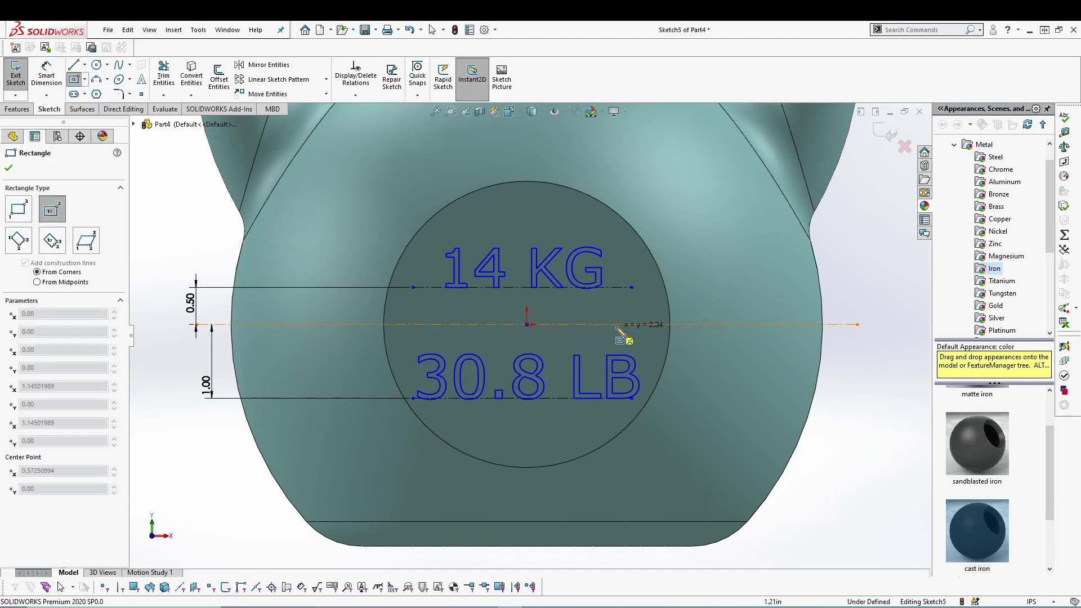
click(669, 326)
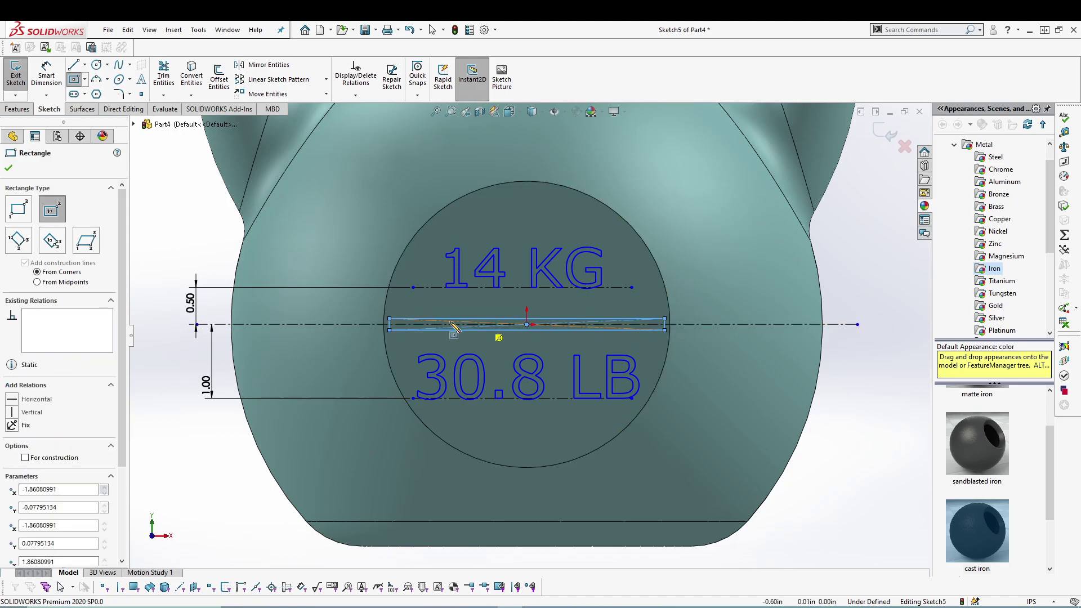
click(16, 73)
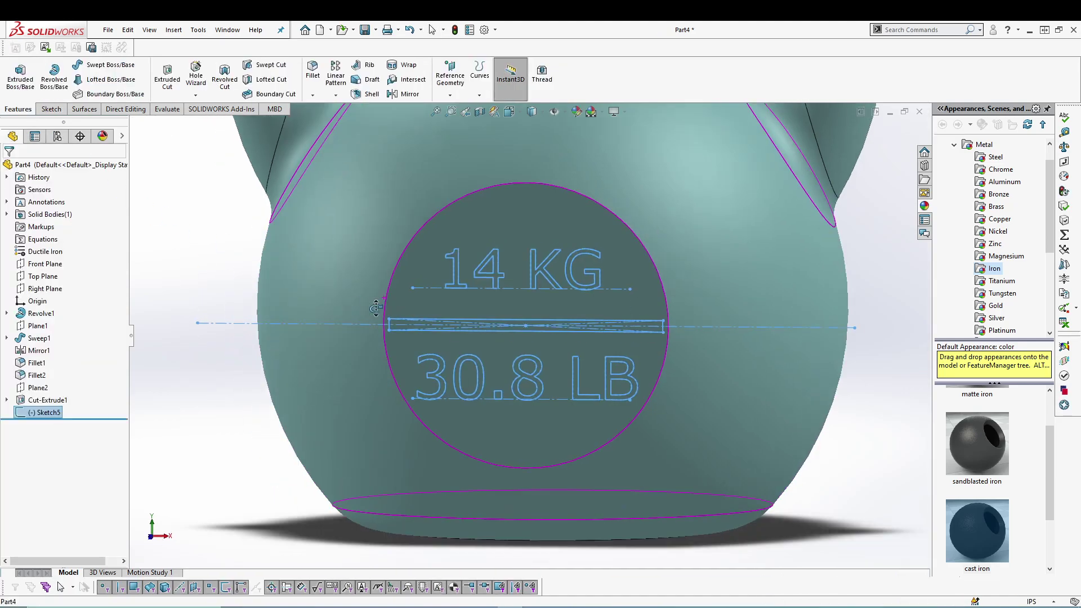
Extrude-cut the text and bar sketch Blind 0.03 in into the front face
click(166, 82)
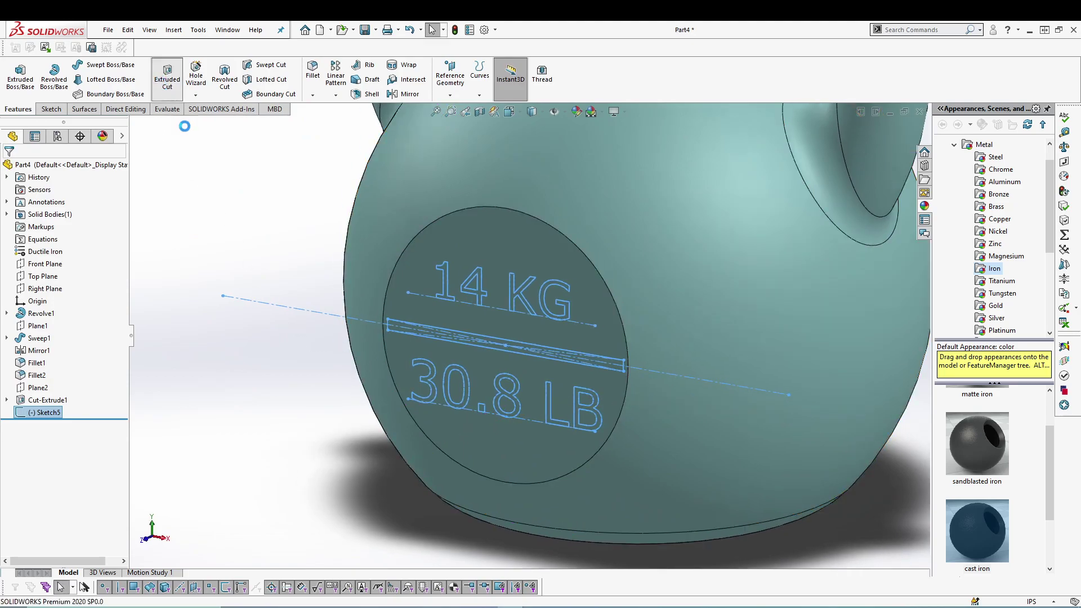
click(54, 279)
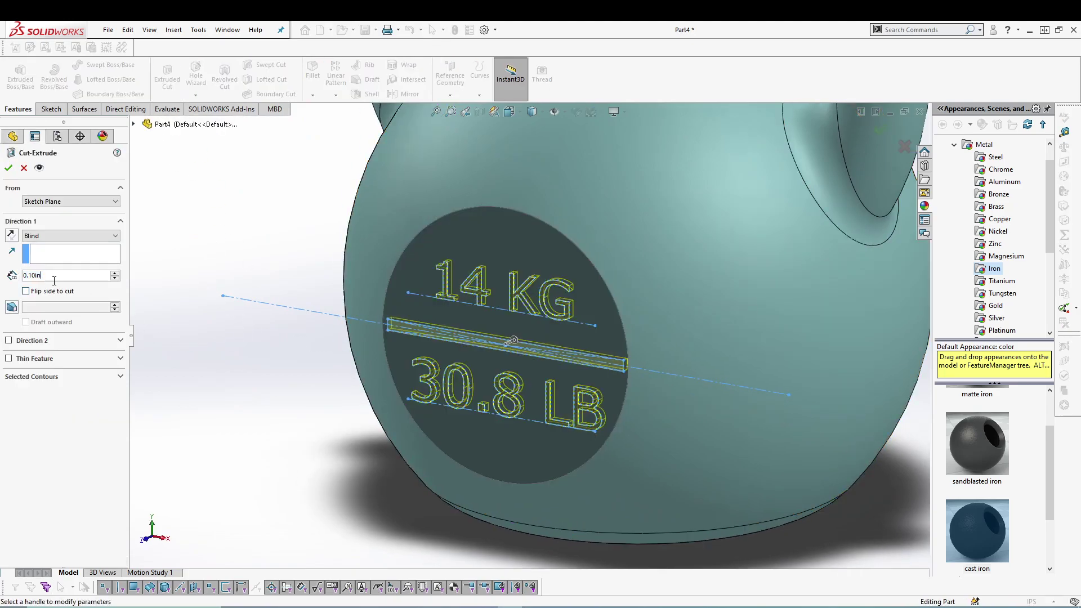
double_click(37, 278)
text(0.03)
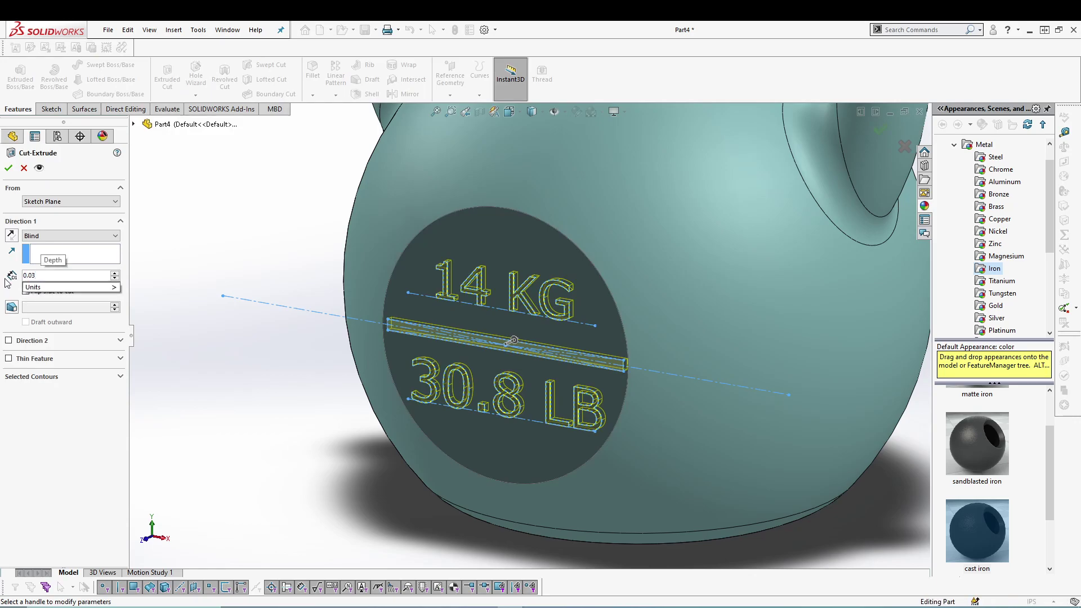
key(Return)
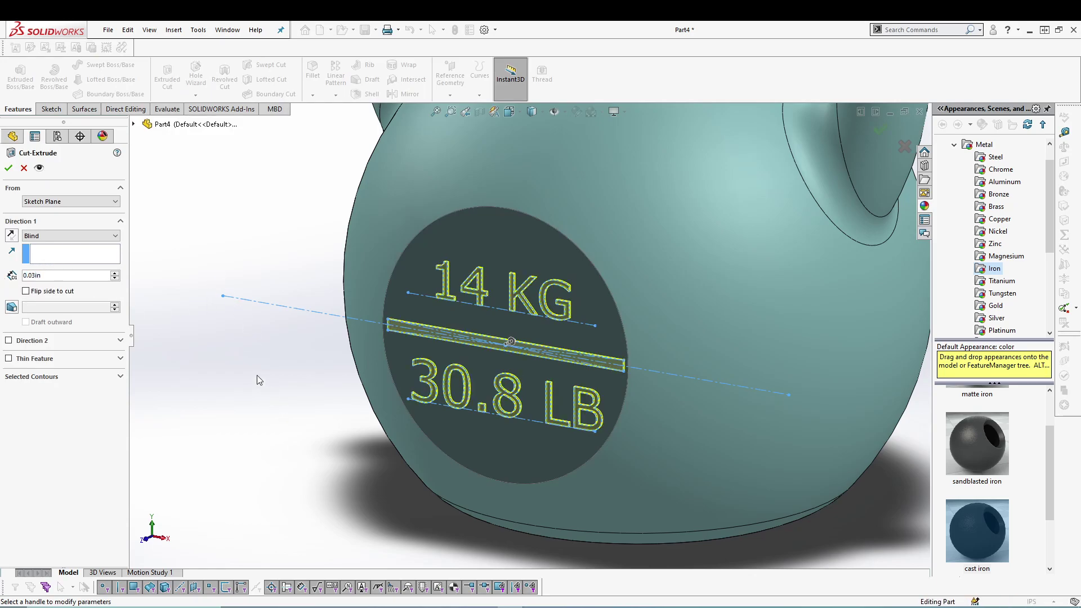
click(8, 168)
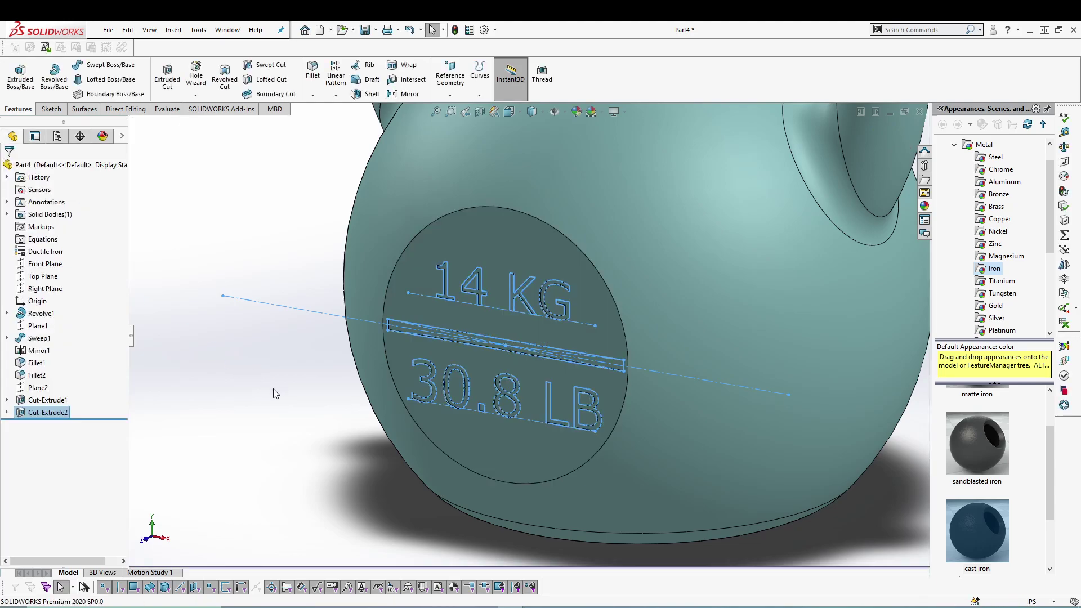
View the finished kettlebell from the front, then zoom out and orbit to an angled view
click(284, 399)
key(ctrl+1)
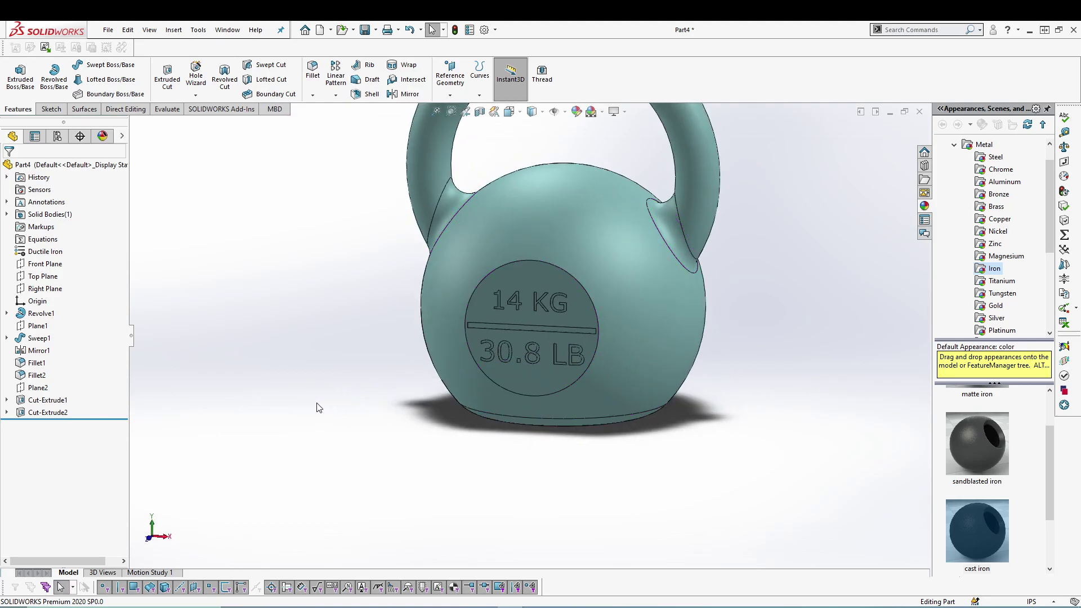
scroll(311, 367, up, 3)
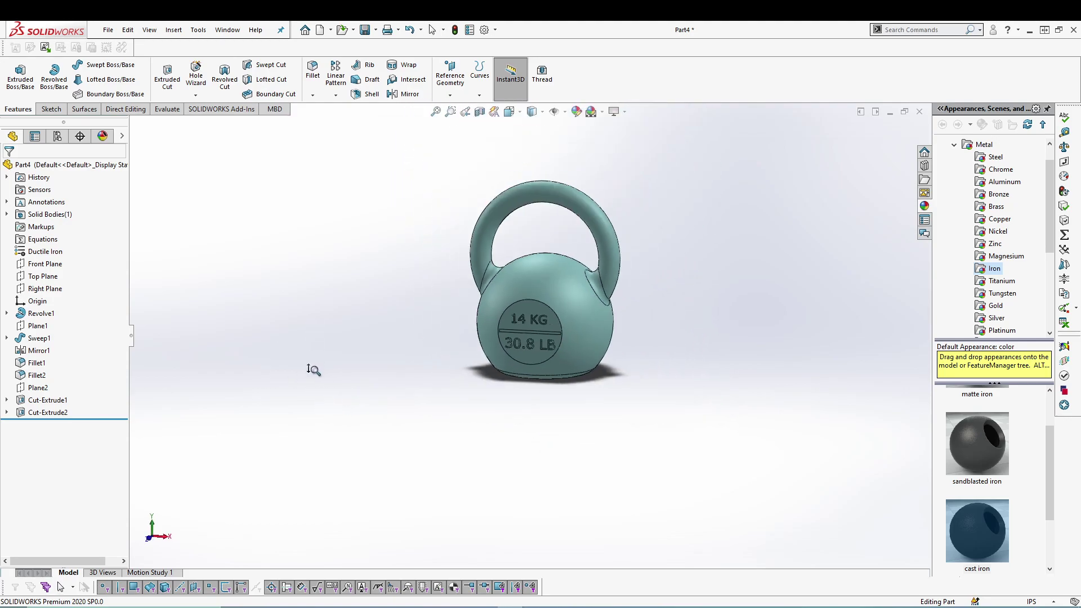
middle_drag(312, 366, 355, 326)
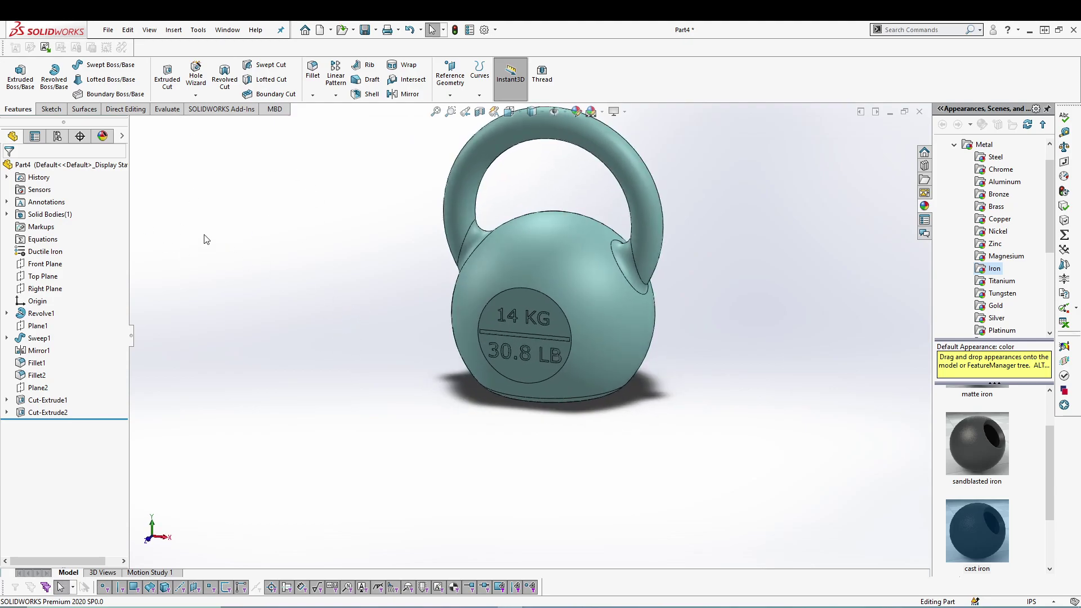
click(168, 109)
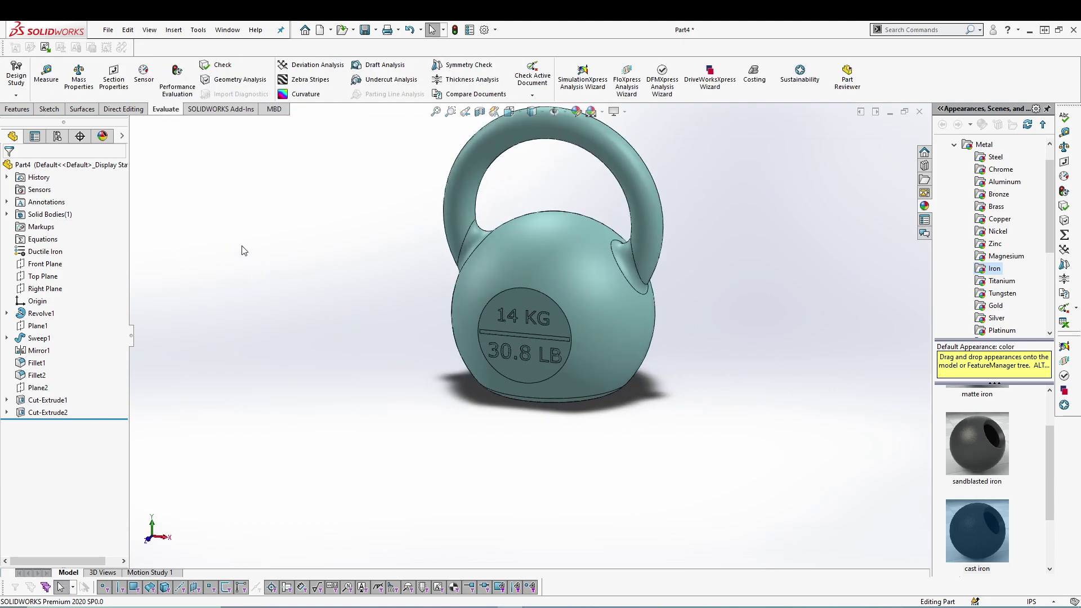
Calculate the kettlebell's mass properties (70.13 pounds, 273.41 cubic inches) and bring up their unit options
click(79, 72)
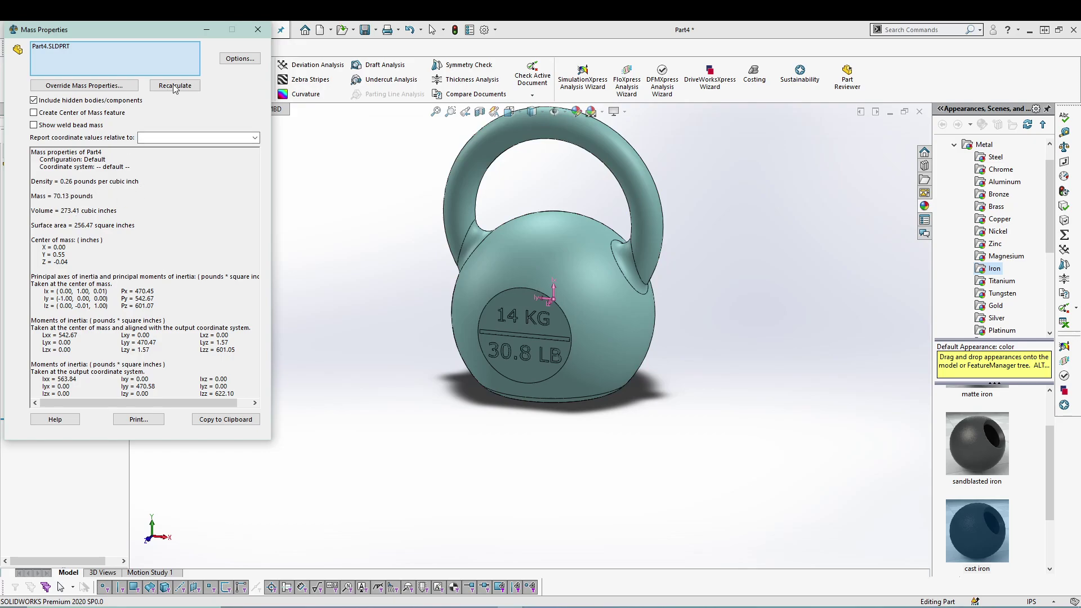
click(231, 61)
drag(155, 97, 308, 104)
Use custom units with mass in kilograms, so the report shows 31.81 kilograms
click(229, 152)
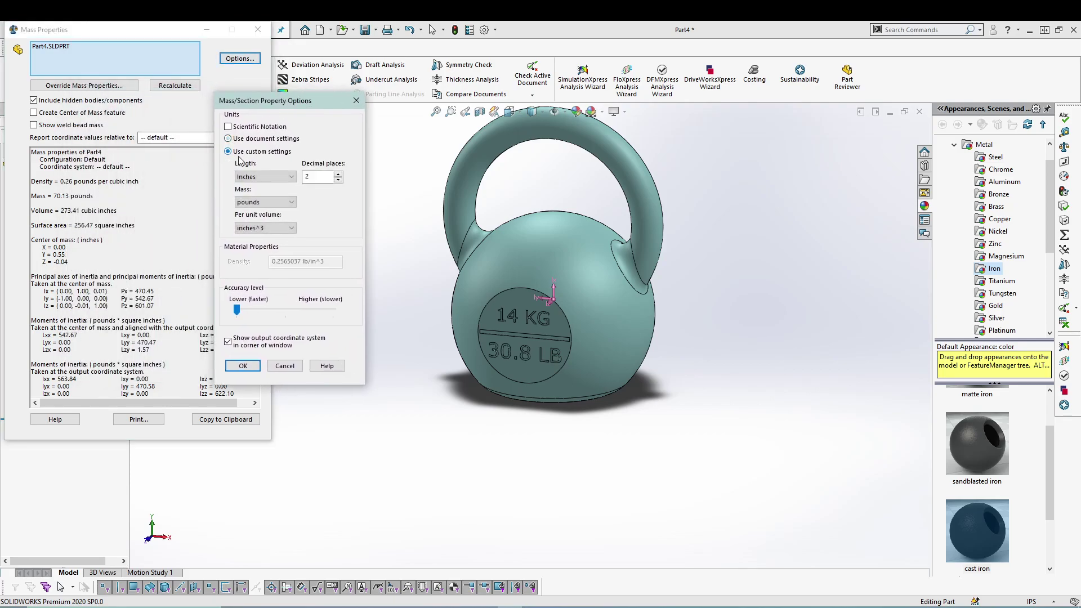
click(283, 204)
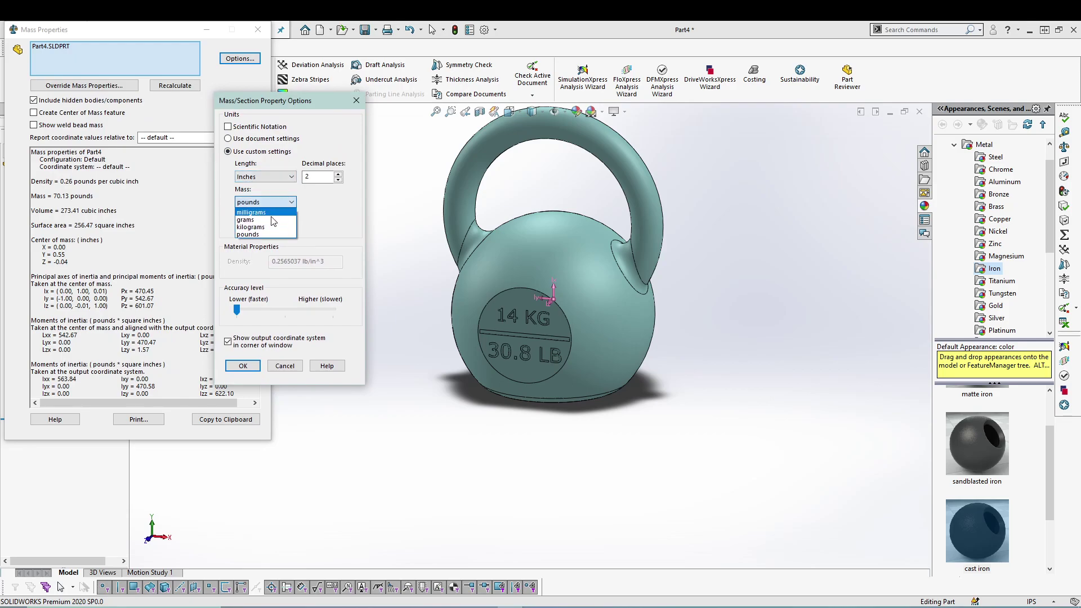
click(261, 227)
click(242, 366)
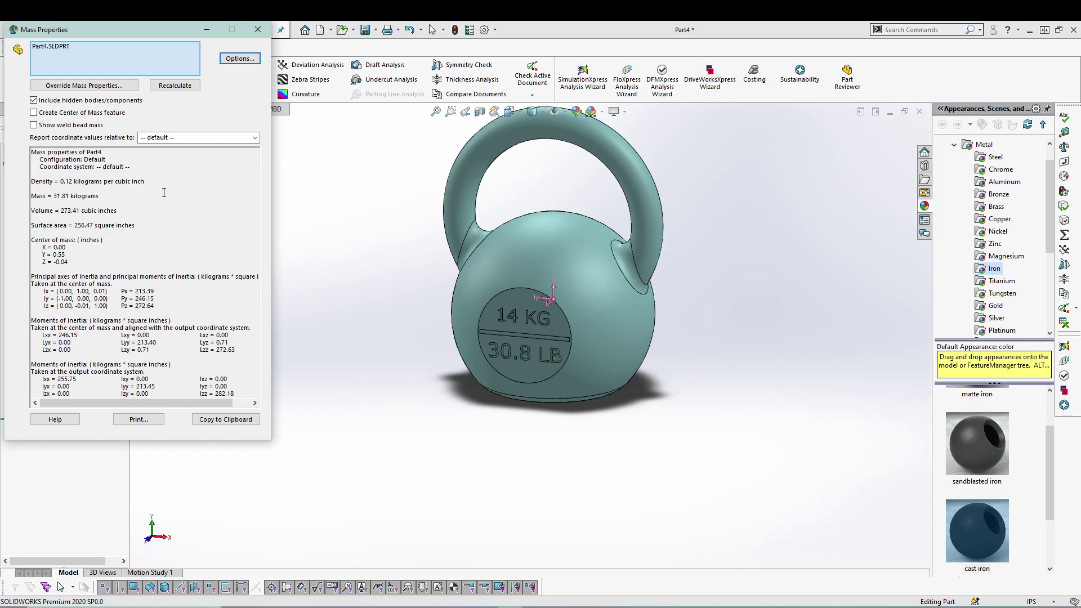
drag(165, 34, 287, 146)
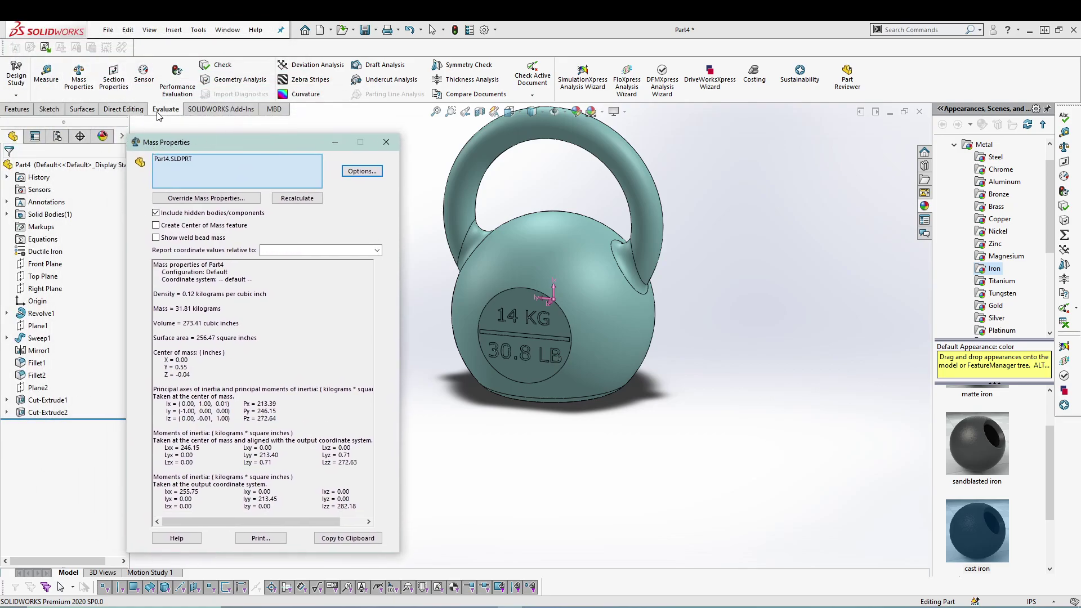
drag(264, 140, 269, 123)
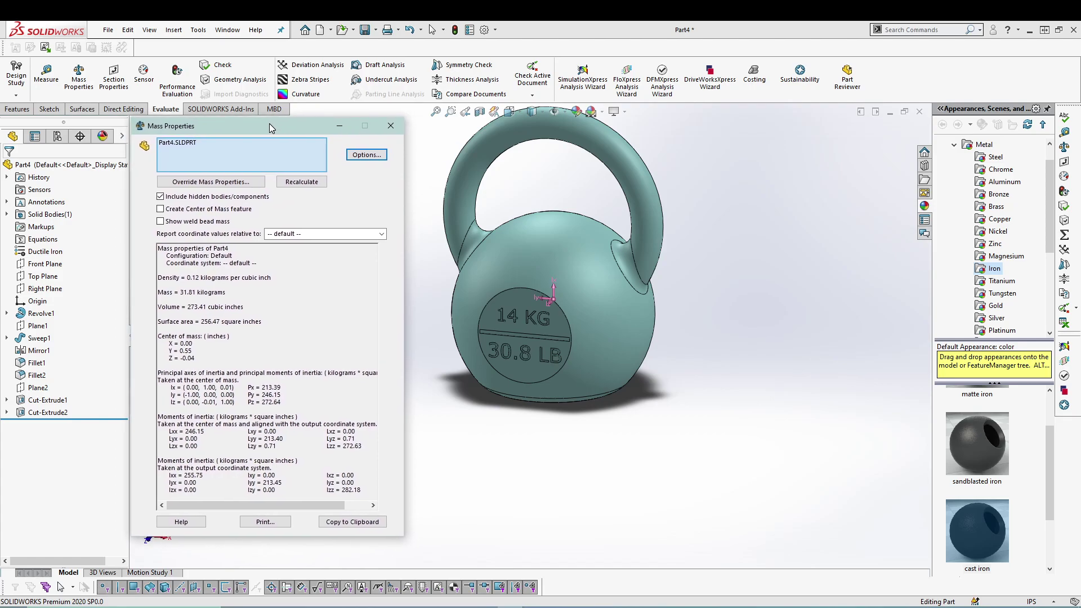